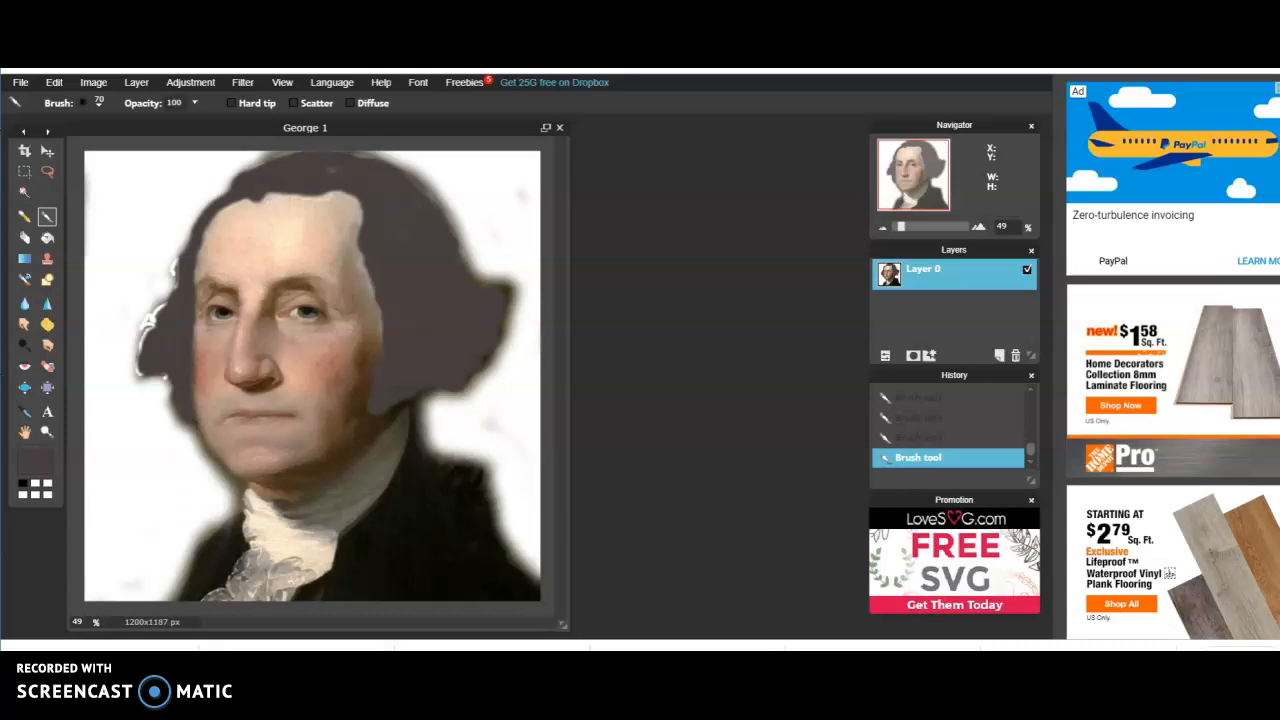
Switch to the Publisher document with the four-panel Marilyn pop-art reference, examine its colours, and return to the Pixlr photo editor
mouse_move(484, 706)
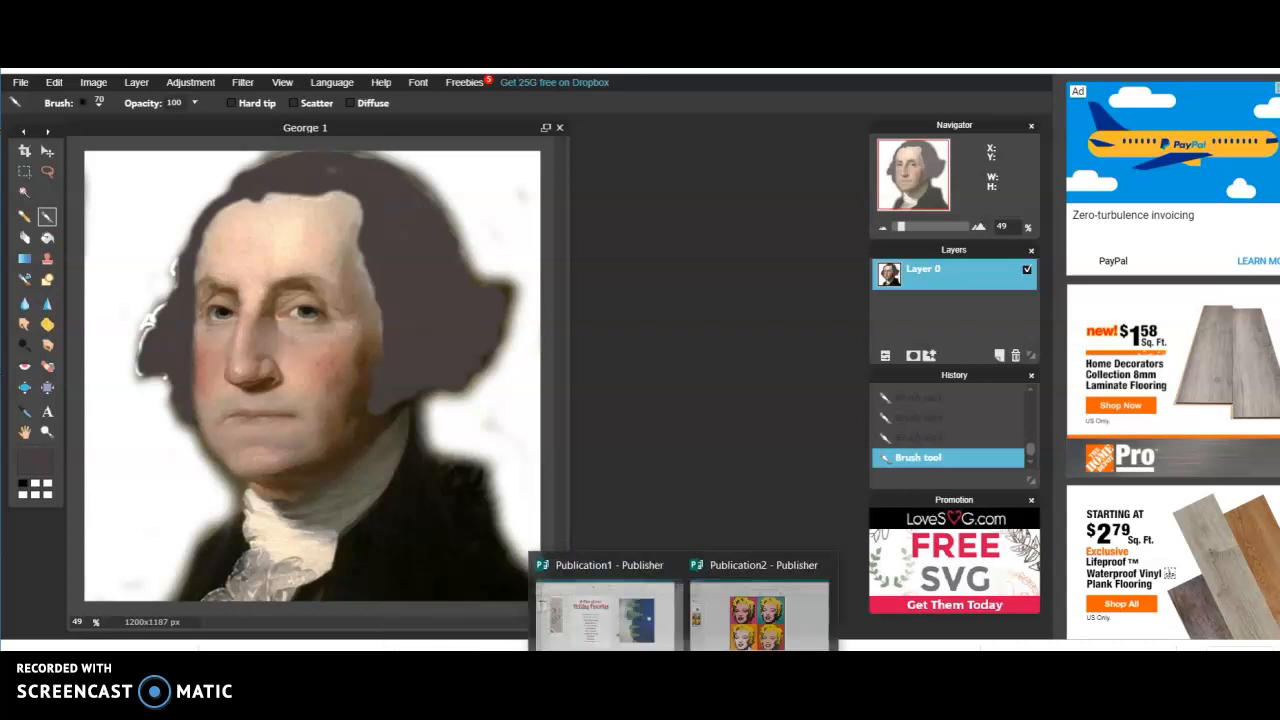
mouse_move(695, 706)
left_click(785, 620)
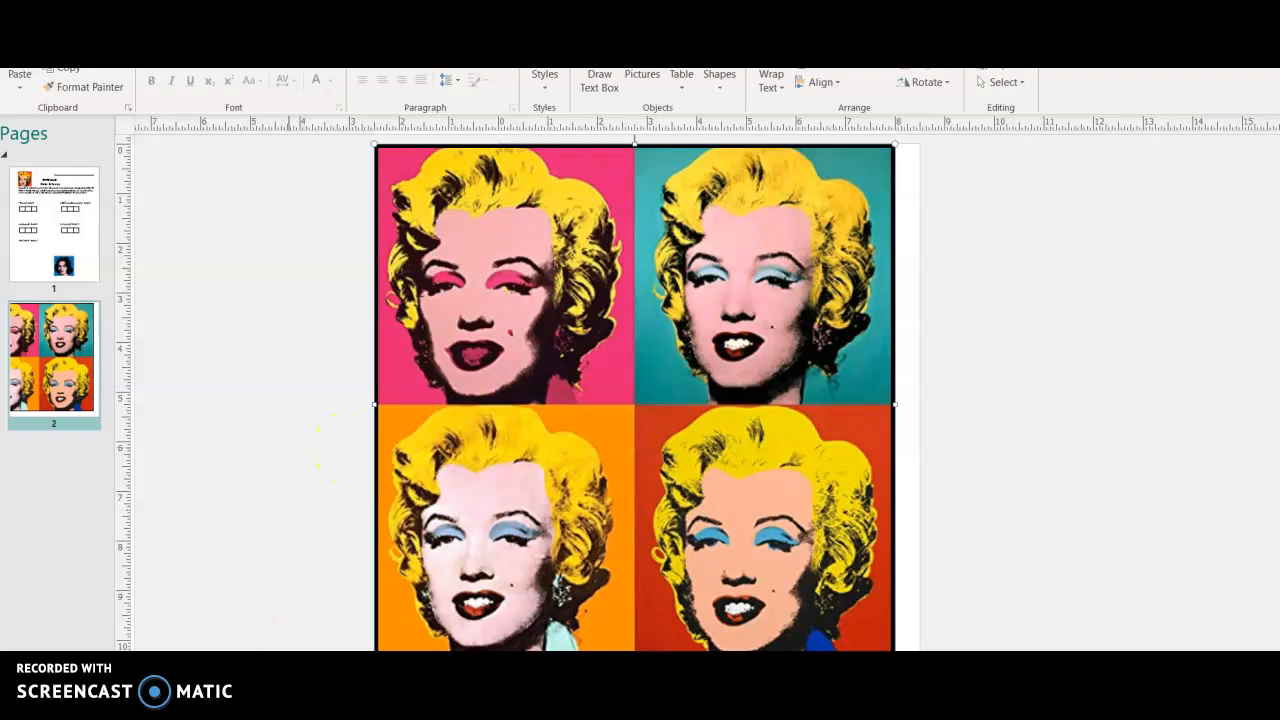
mouse_move(398, 701)
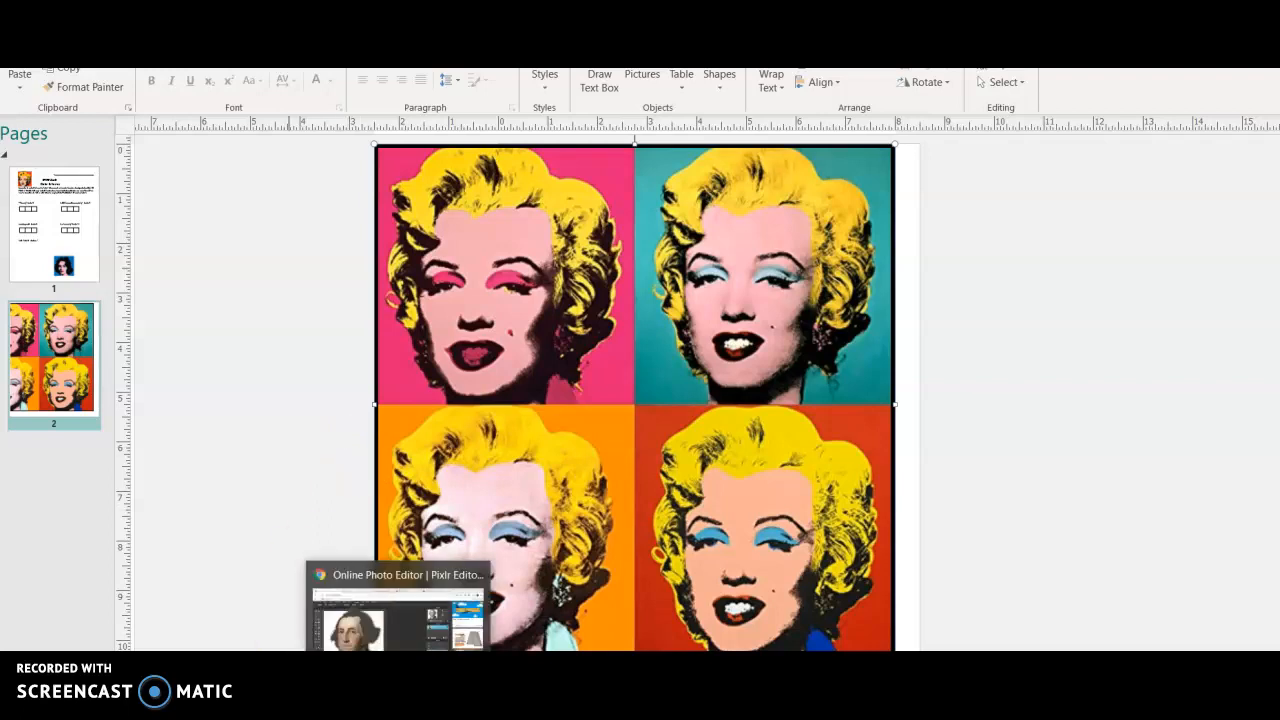
left_click(393, 650)
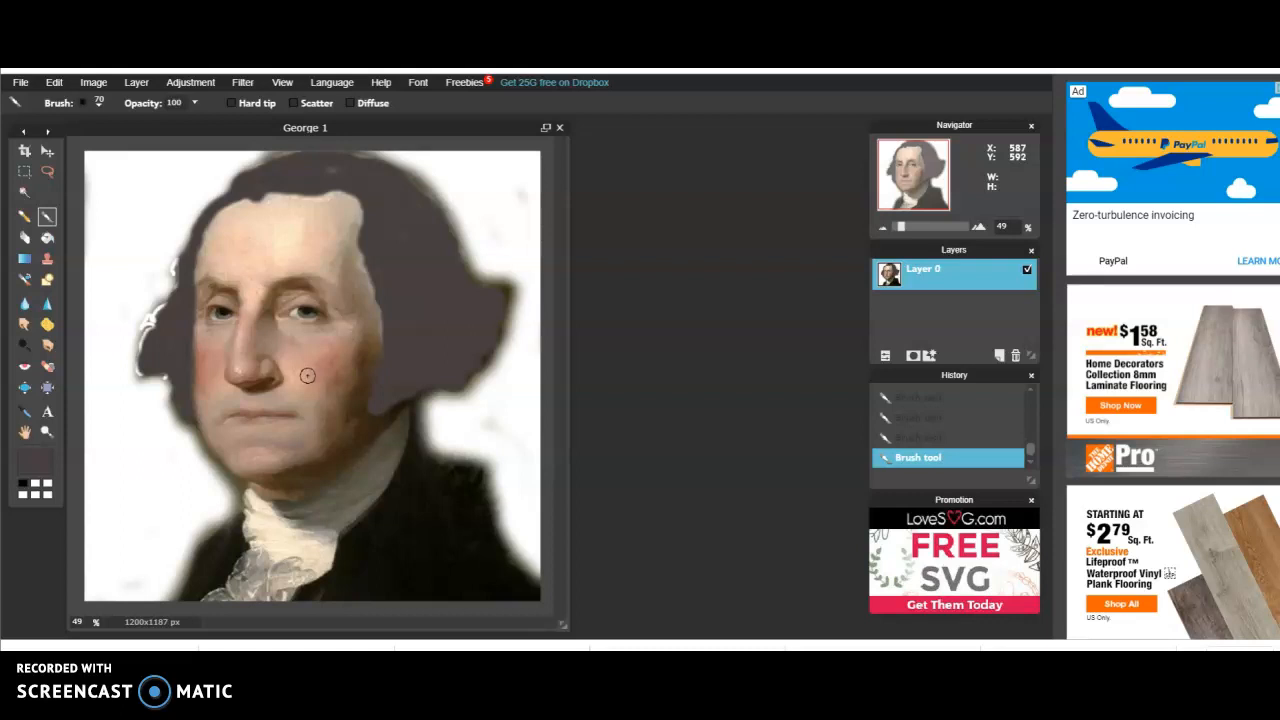
Adjust the portrait's brightness to -4 and contrast to 26, dismissing the attendance reminder
left_click_drag(307, 375, 365, 357)
left_click(192, 84)
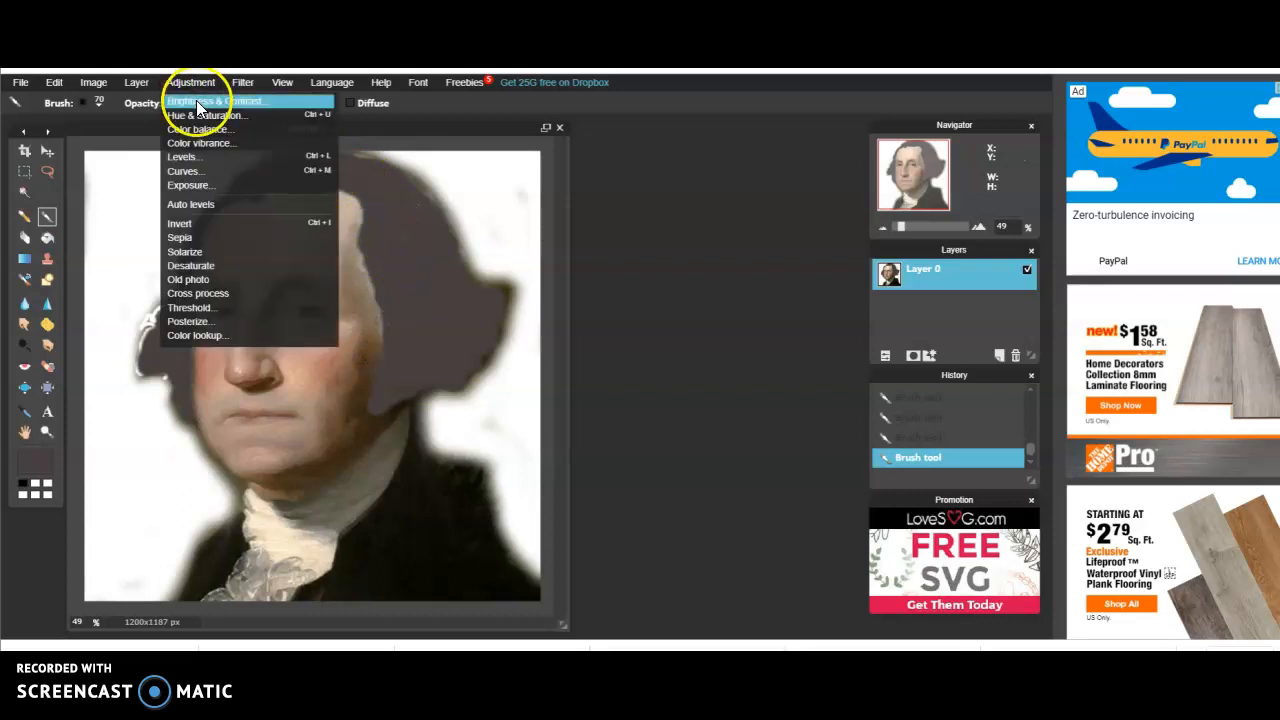
left_click(198, 103)
left_click_drag(481, 267, 567, 197)
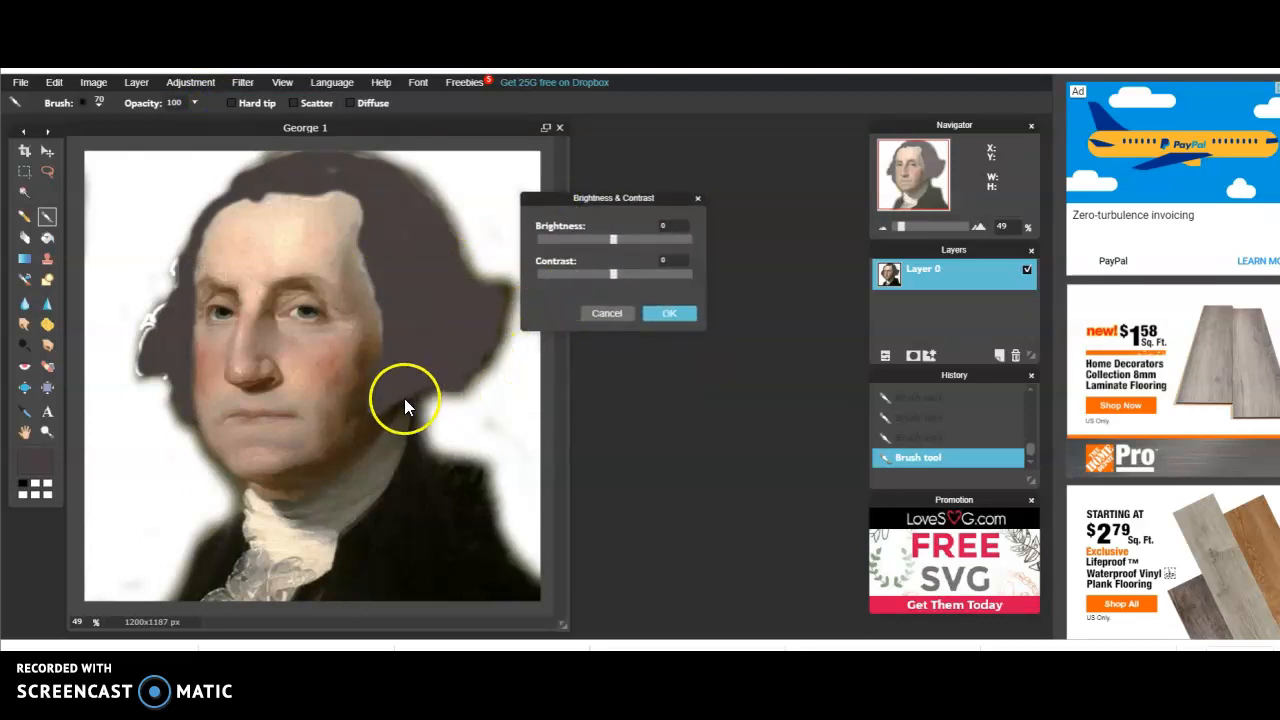
left_click_drag(617, 281, 630, 283)
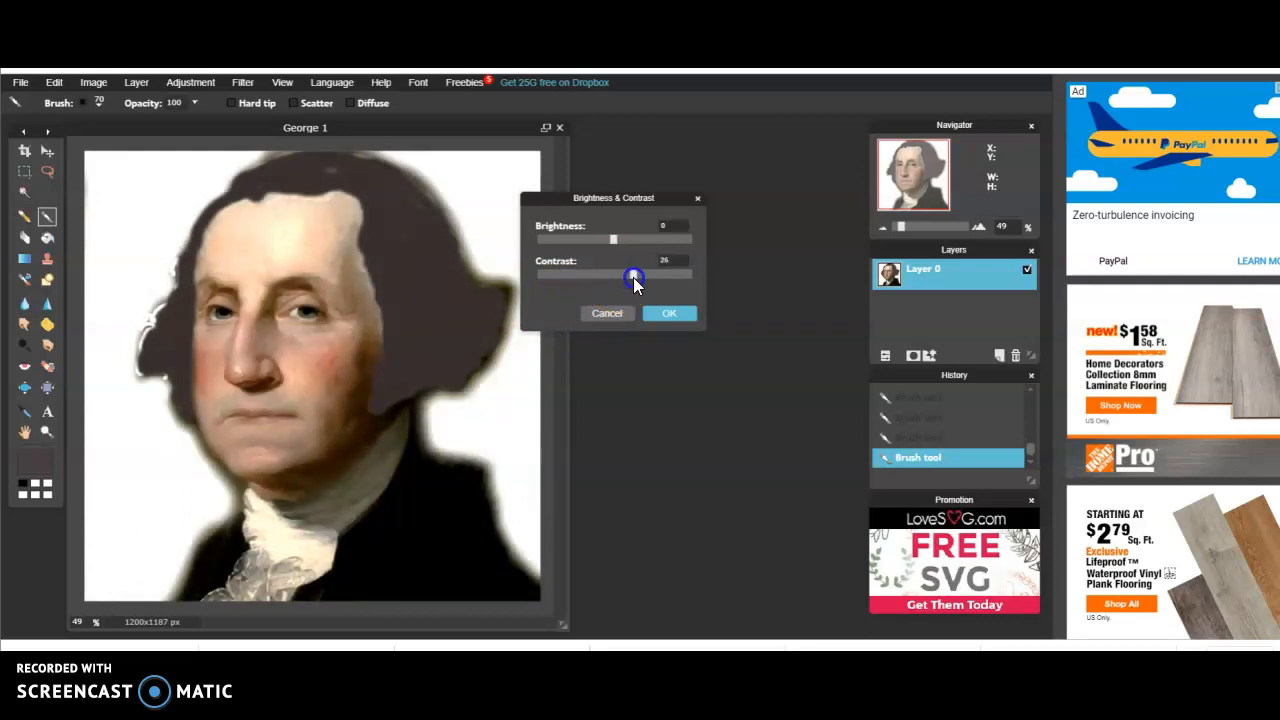
left_click_drag(633, 277, 633, 277)
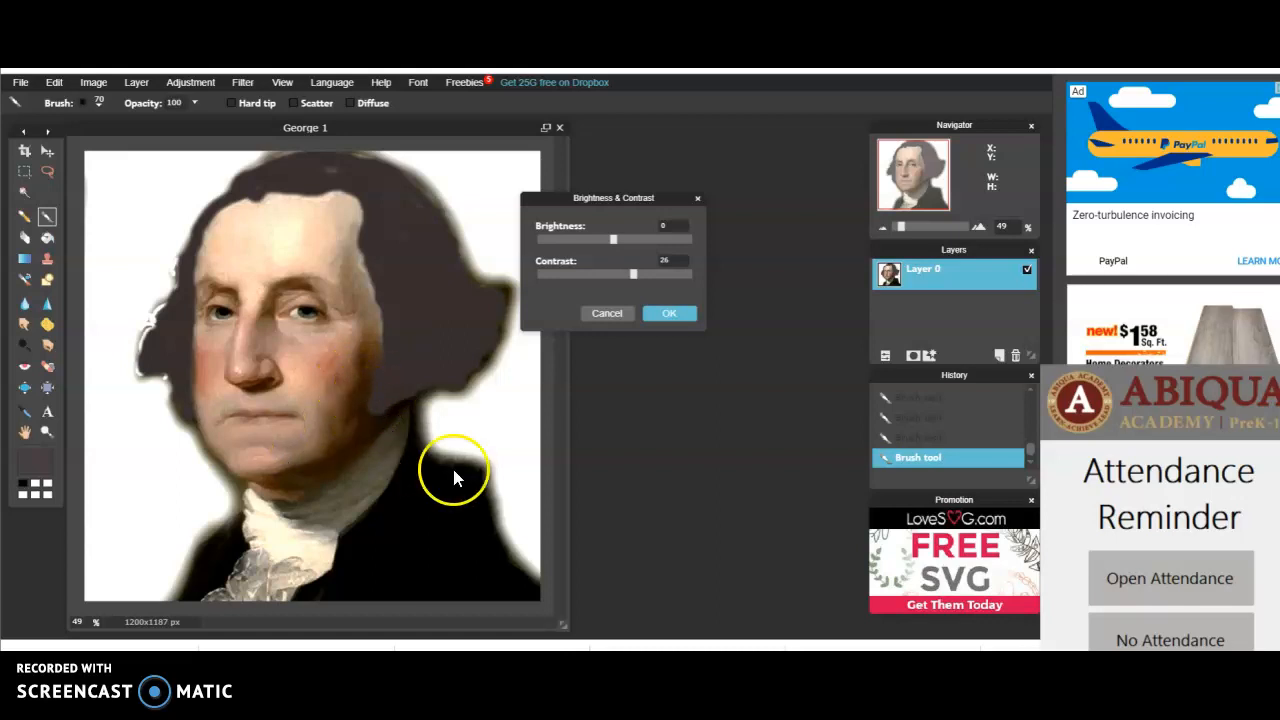
left_click(1132, 636)
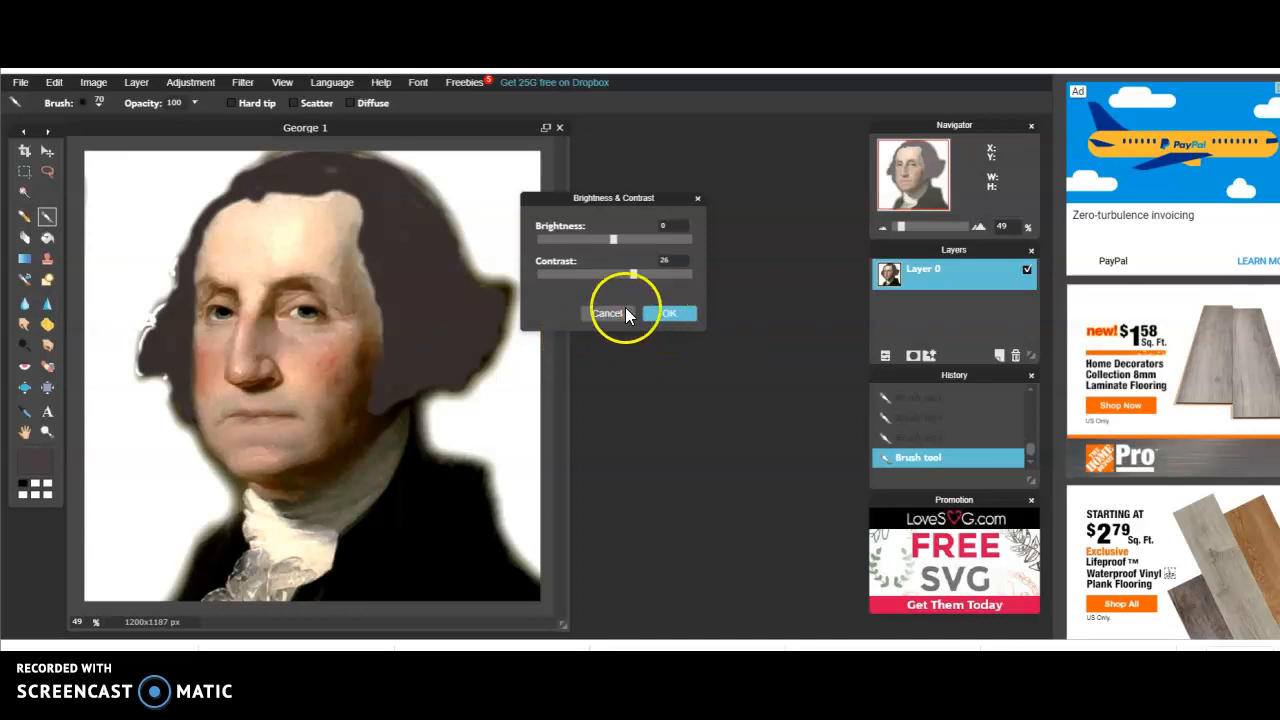
left_click_drag(619, 237, 611, 243)
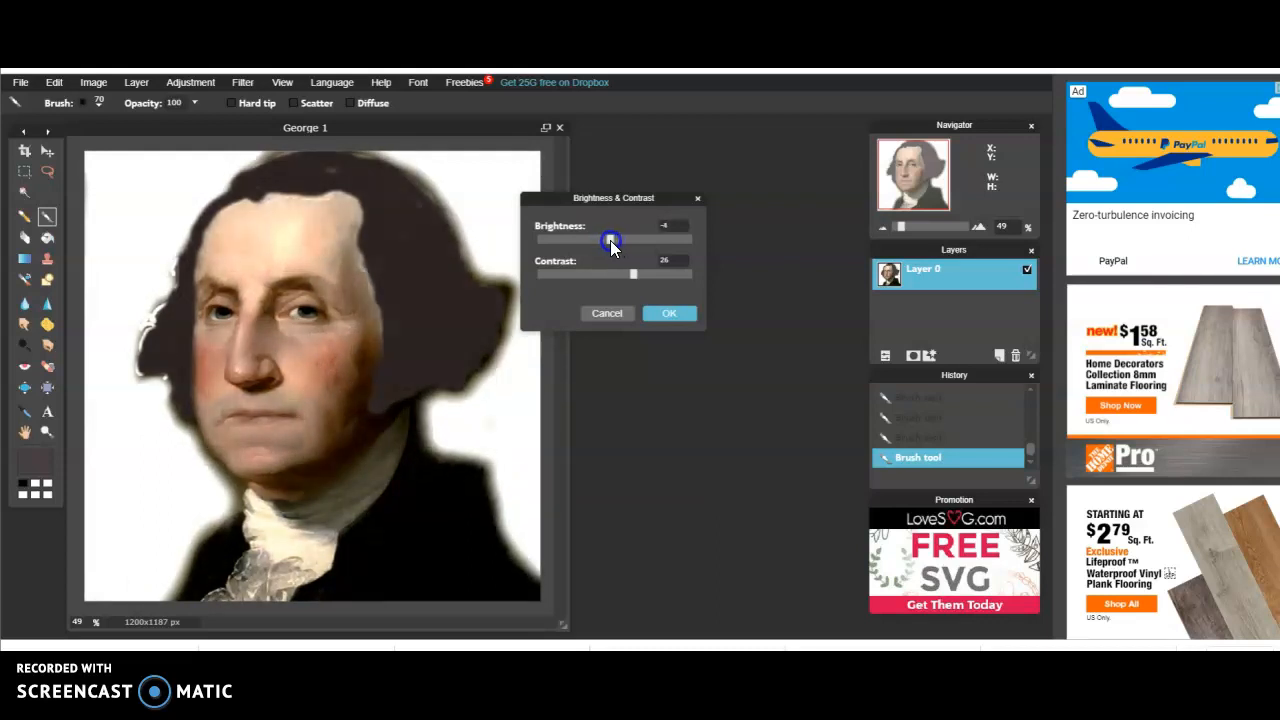
left_click(665, 313)
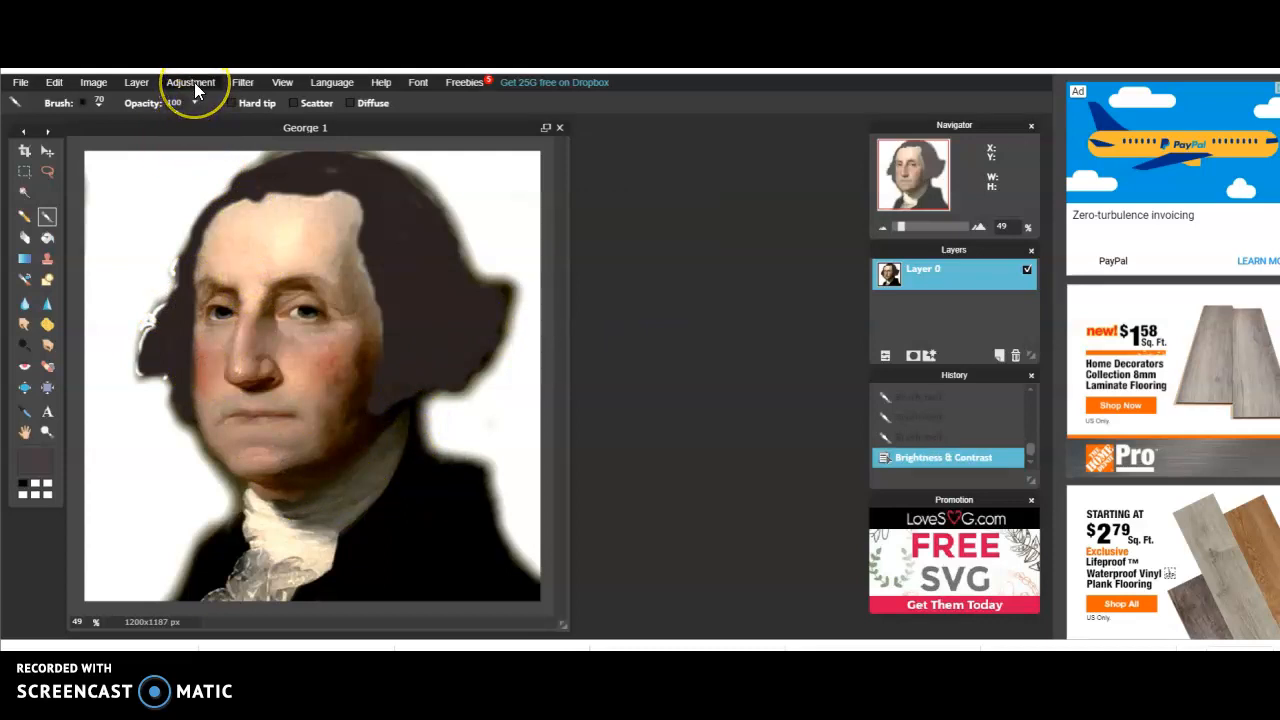
left_click(194, 82)
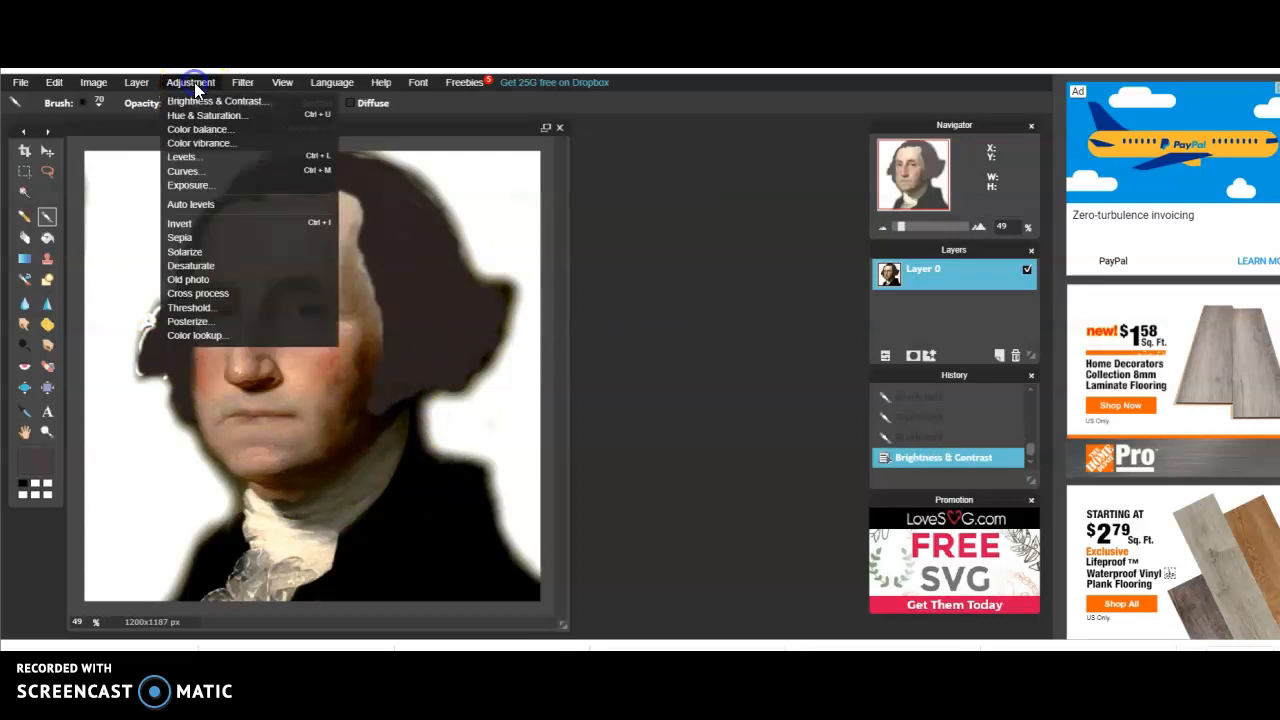
left_click(192, 321)
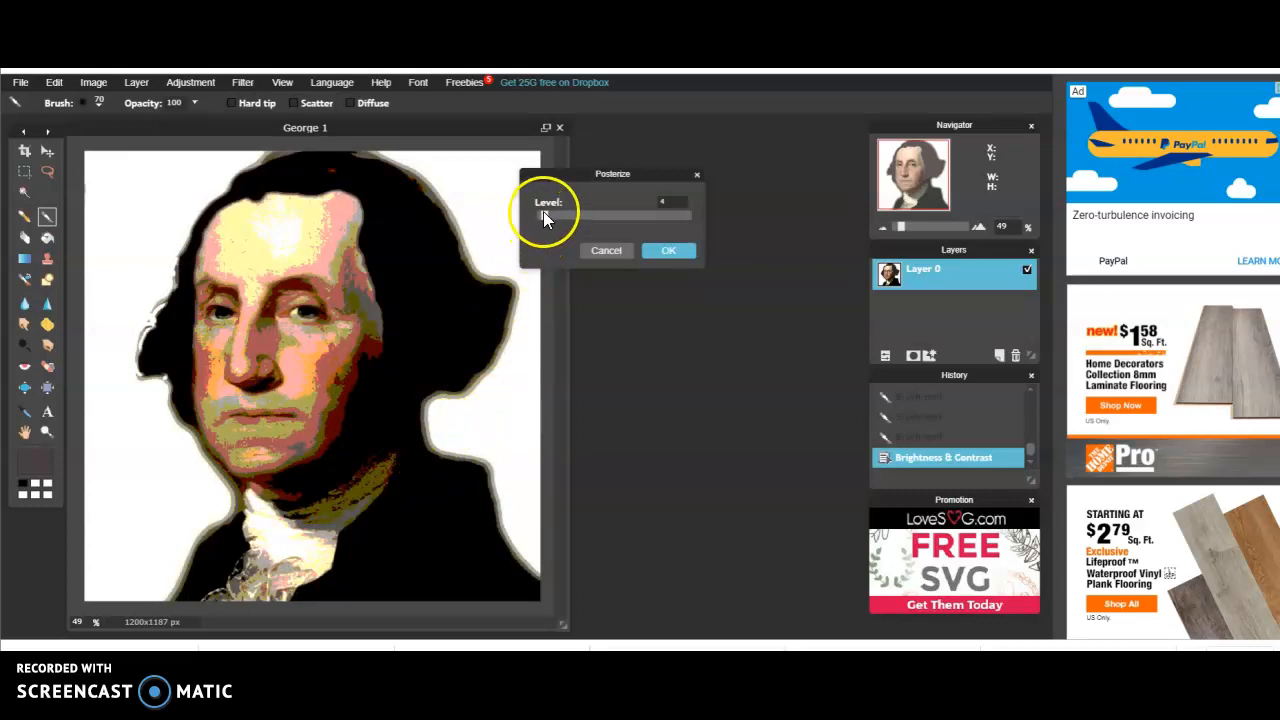
mouse_move(544, 216)
left_mouse_down()
mouse_move(570, 217)
mouse_move(548, 219)
left_mouse_up()
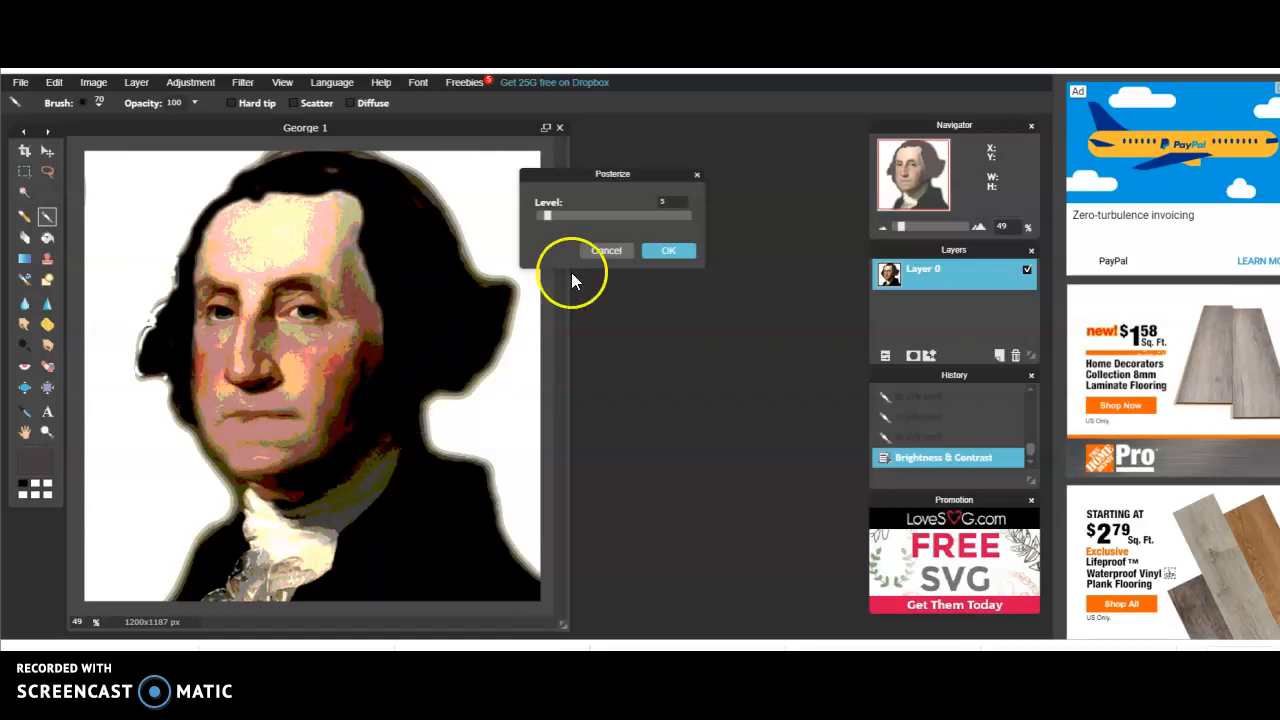
left_click(606, 252)
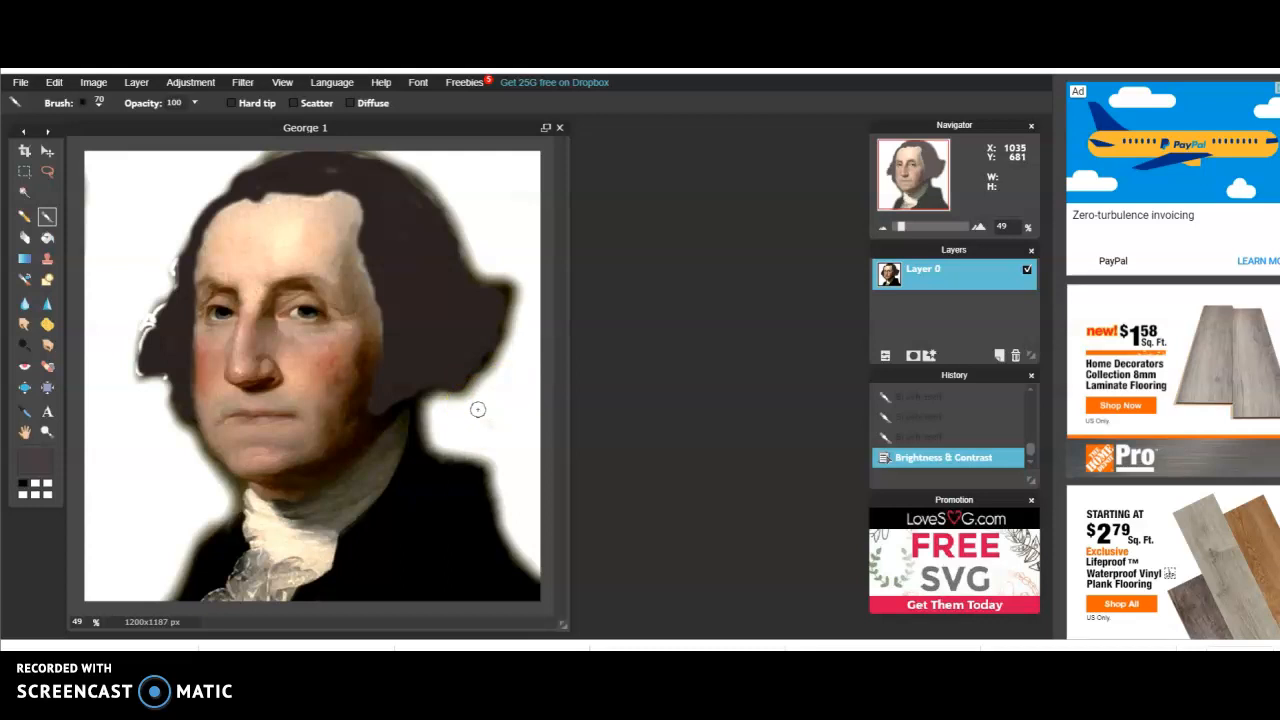
Paint a thin white line along the lower edge of the hair beside the cheek using the soft size 20 brush
mouse_move(478, 409)
left_mouse_down()
mouse_move(448, 414)
mouse_move(370, 388)
mouse_move(409, 406)
mouse_move(428, 393)
mouse_move(366, 427)
mouse_move(380, 327)
left_mouse_up()
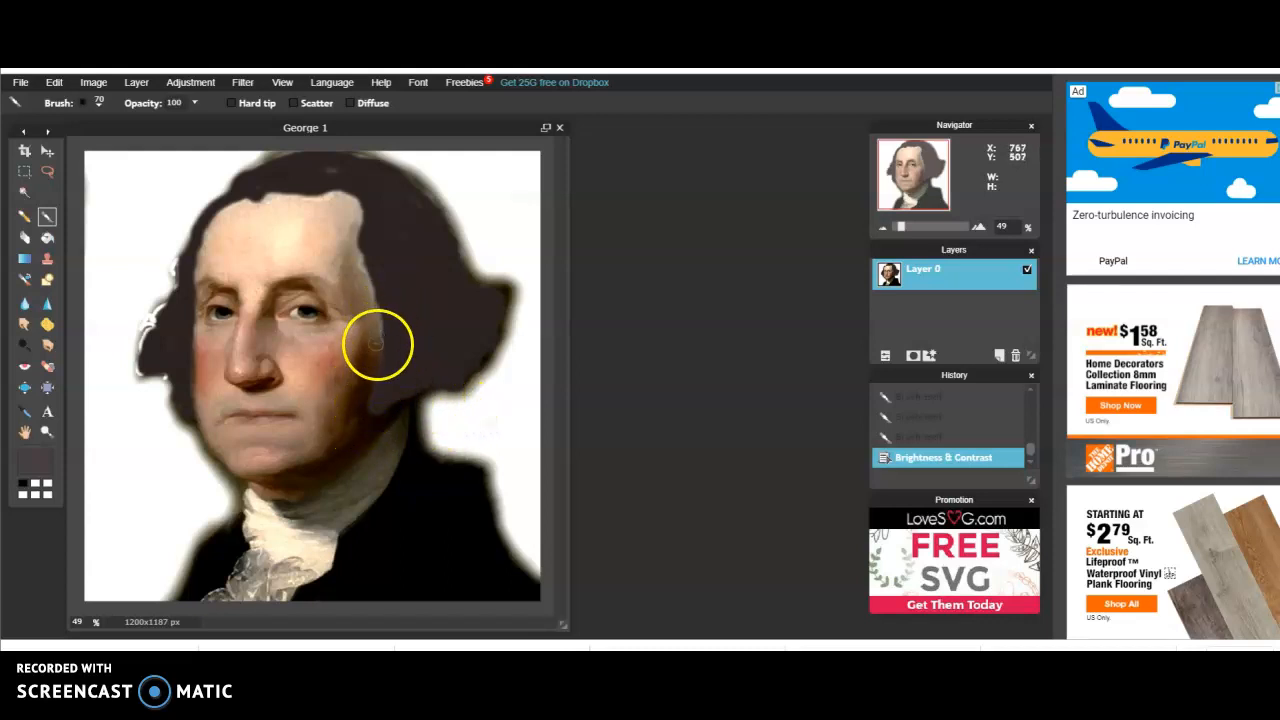
left_click(48, 214)
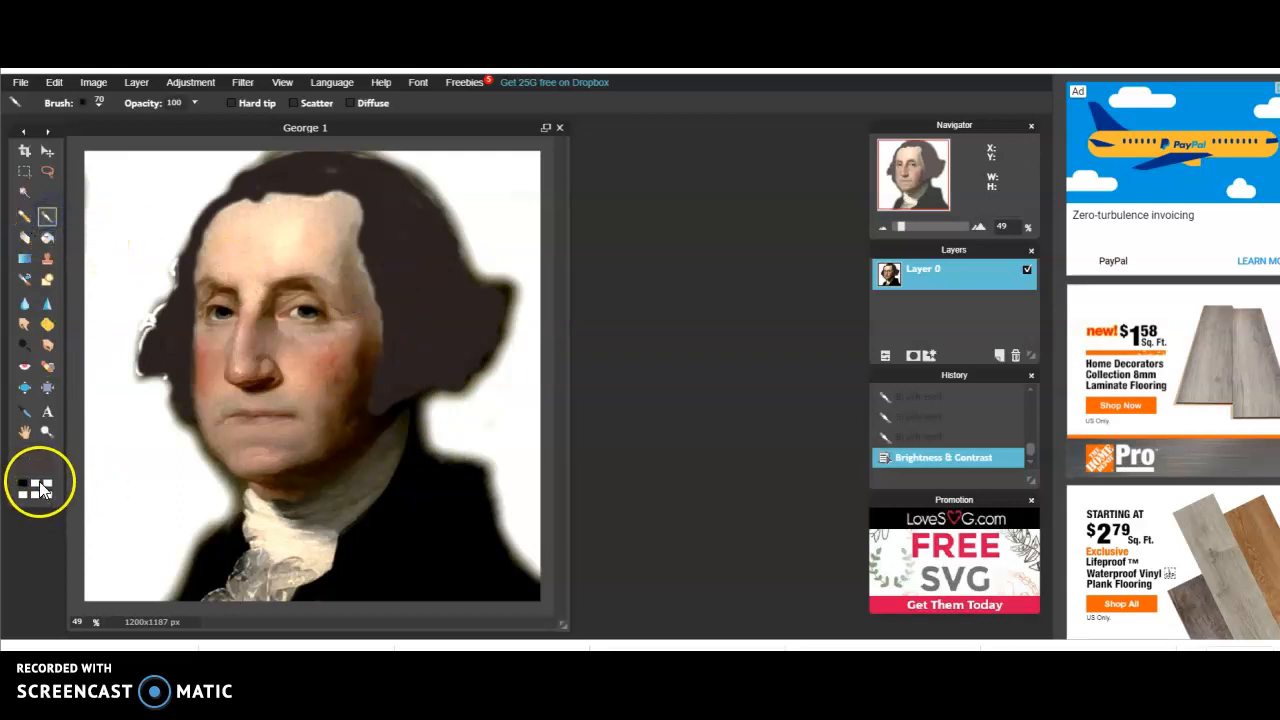
left_click(36, 486)
left_click_drag(264, 437, 357, 378)
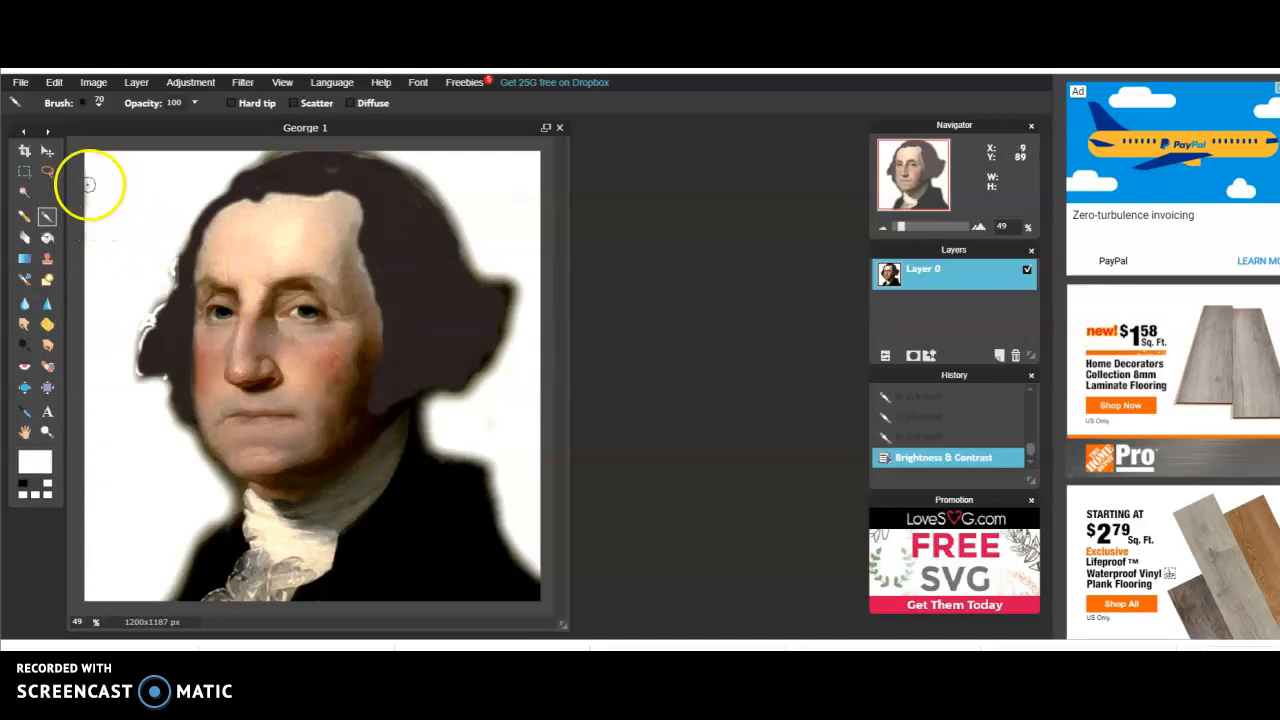
left_click(88, 104)
left_click(138, 172)
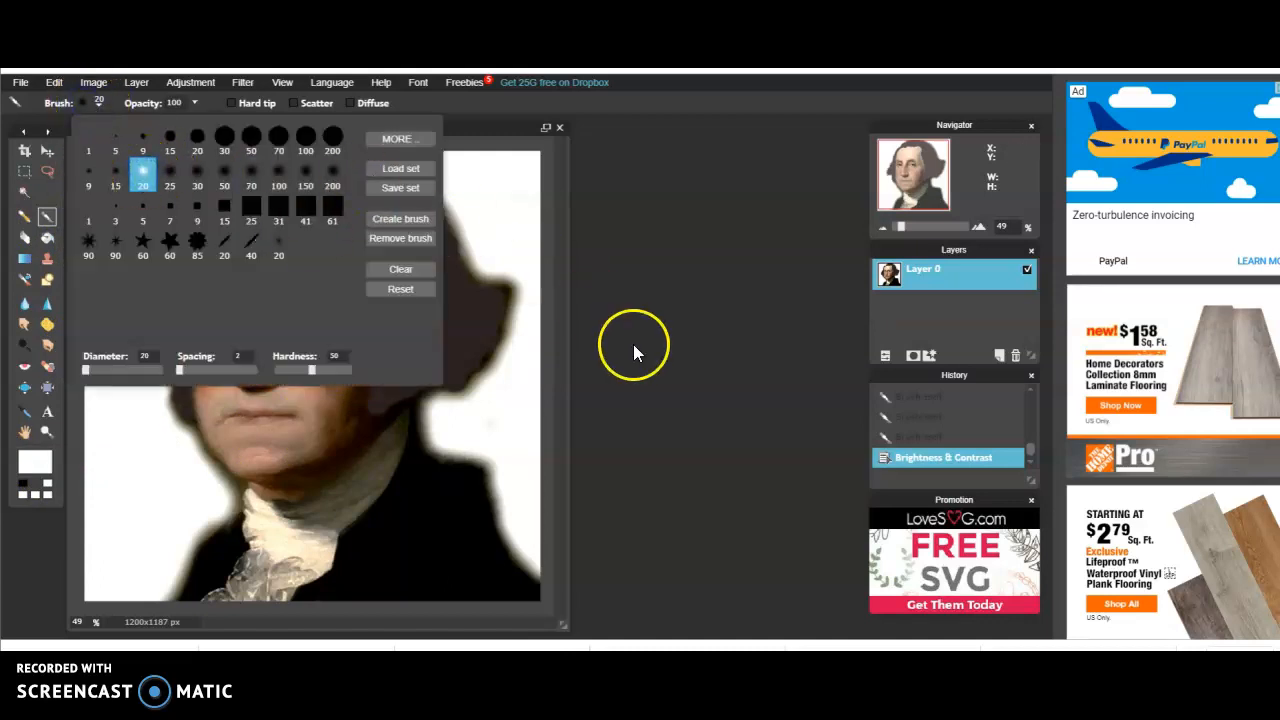
left_click(633, 344)
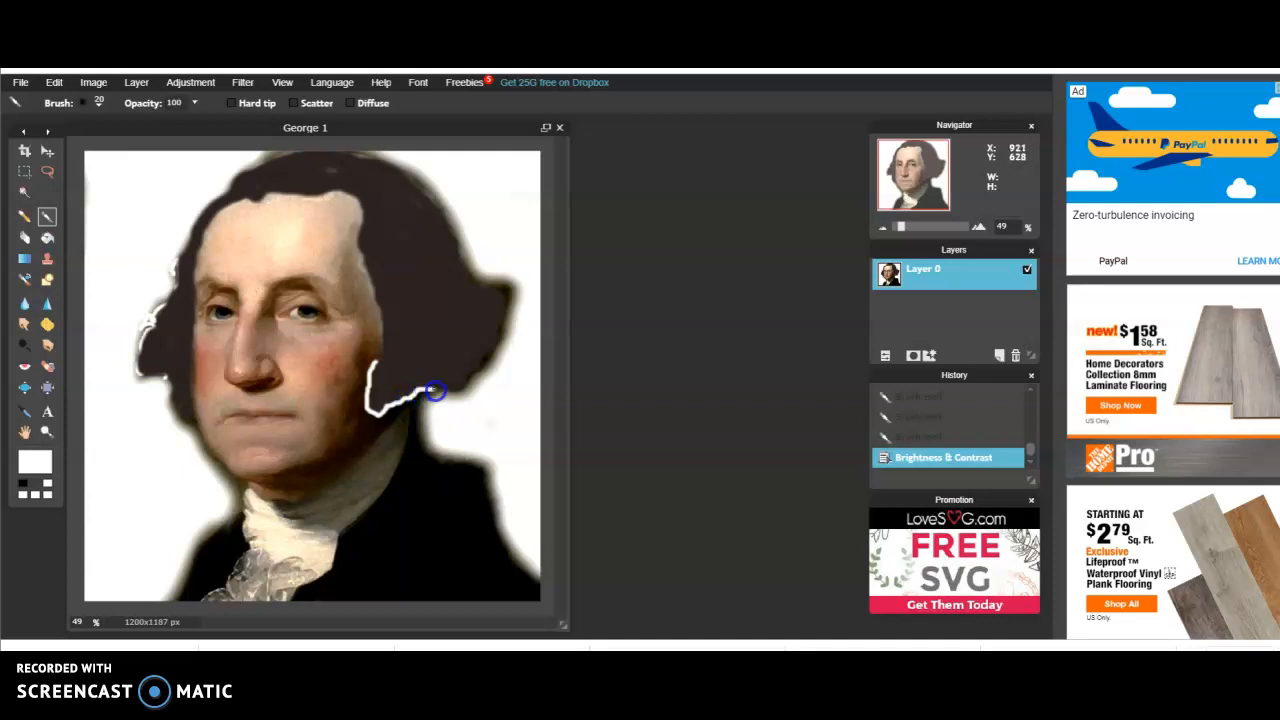
left_click_drag(436, 390, 372, 365)
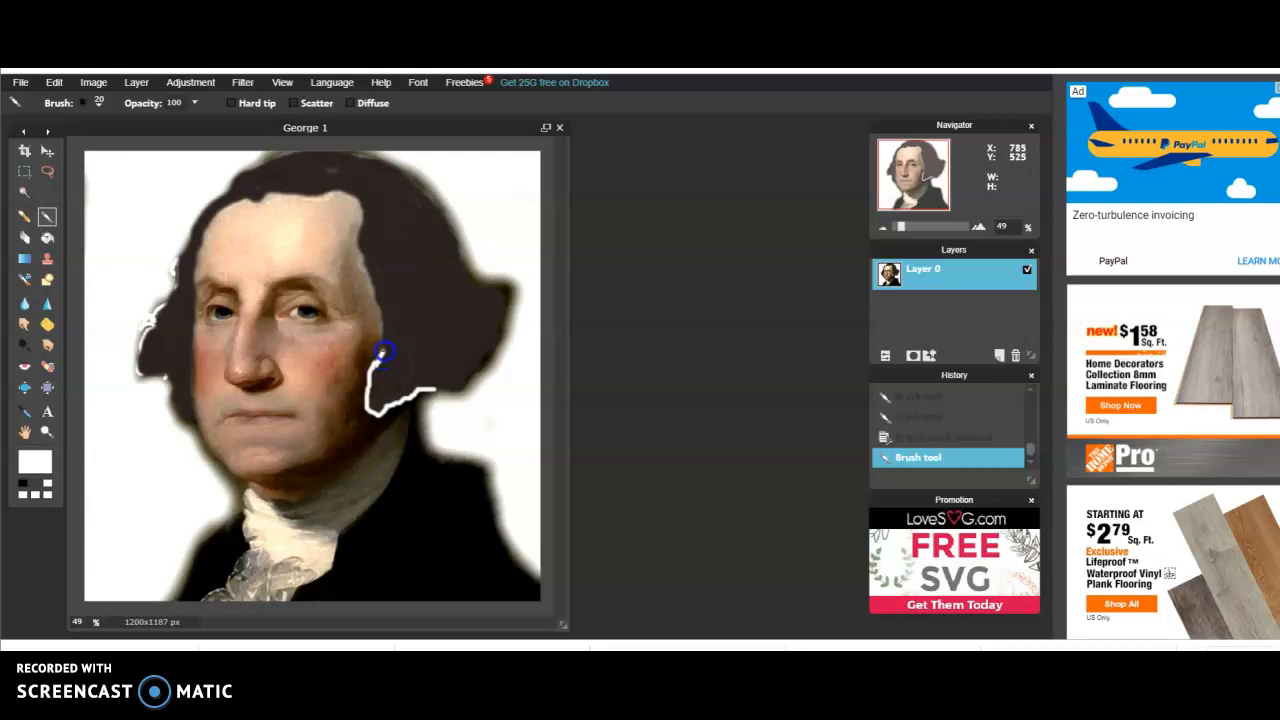
left_click(176, 84)
left_click(185, 102)
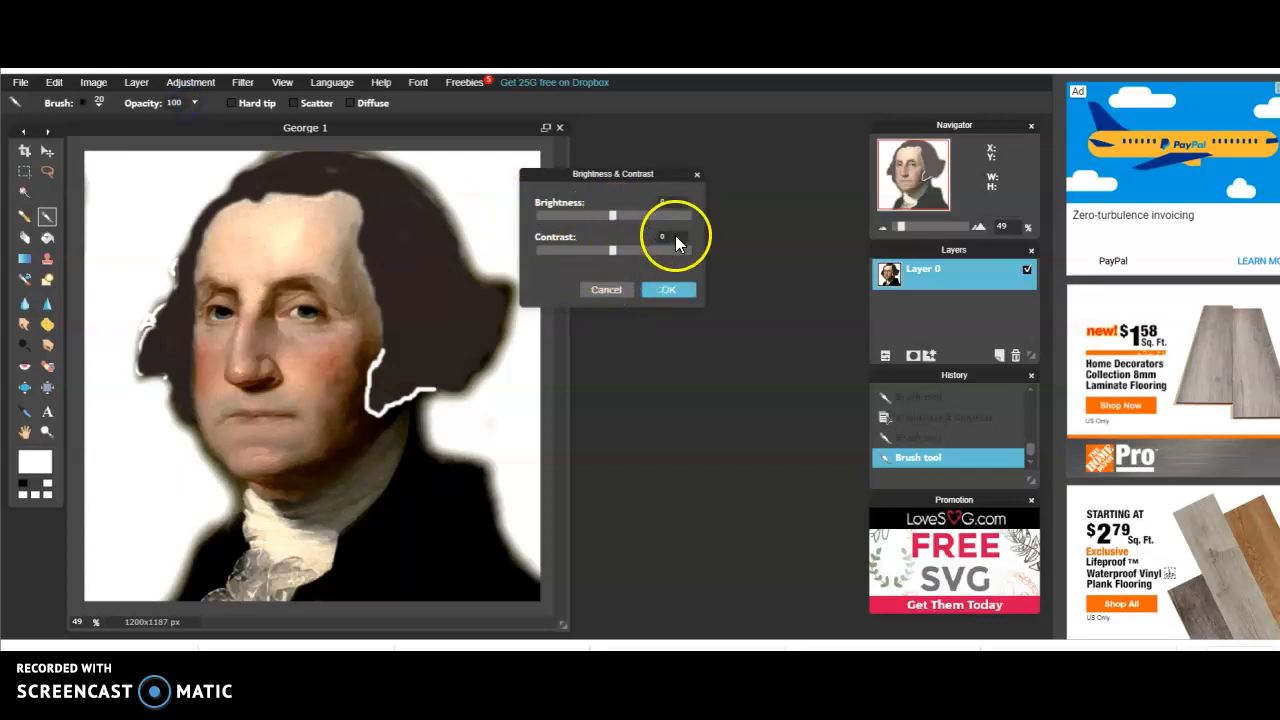
left_click(607, 292)
left_click(190, 84)
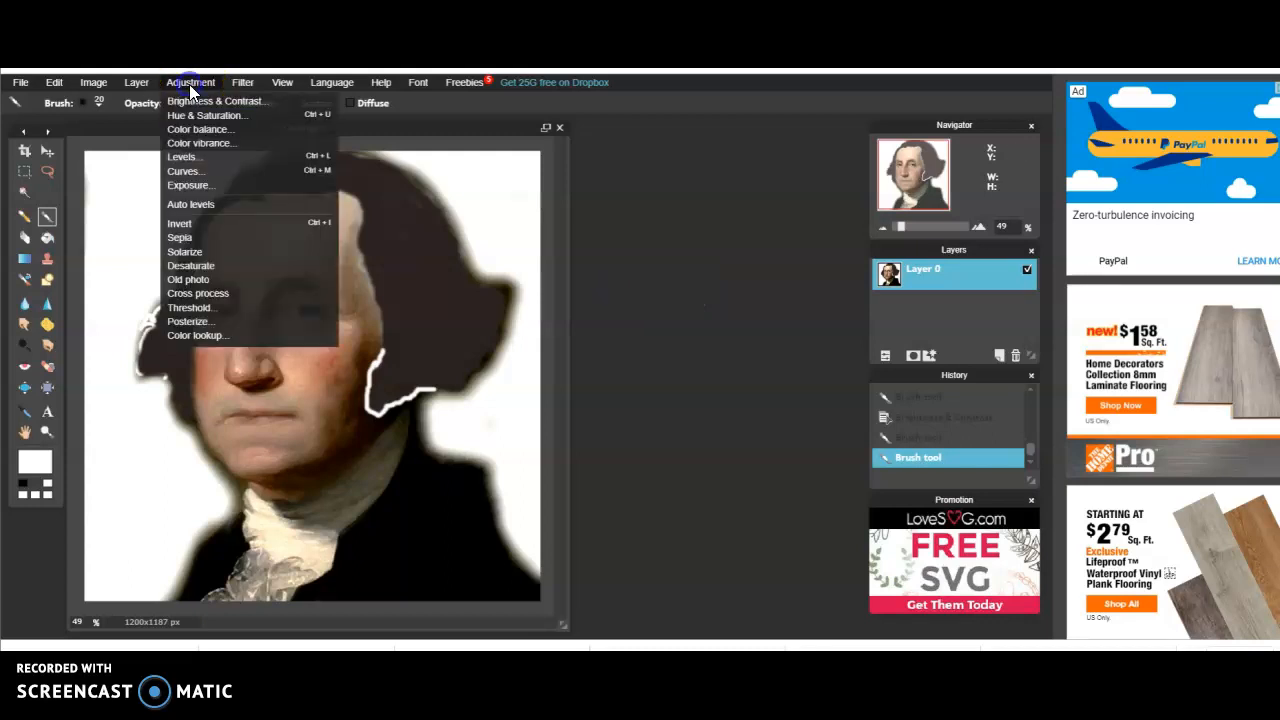
left_click(206, 322)
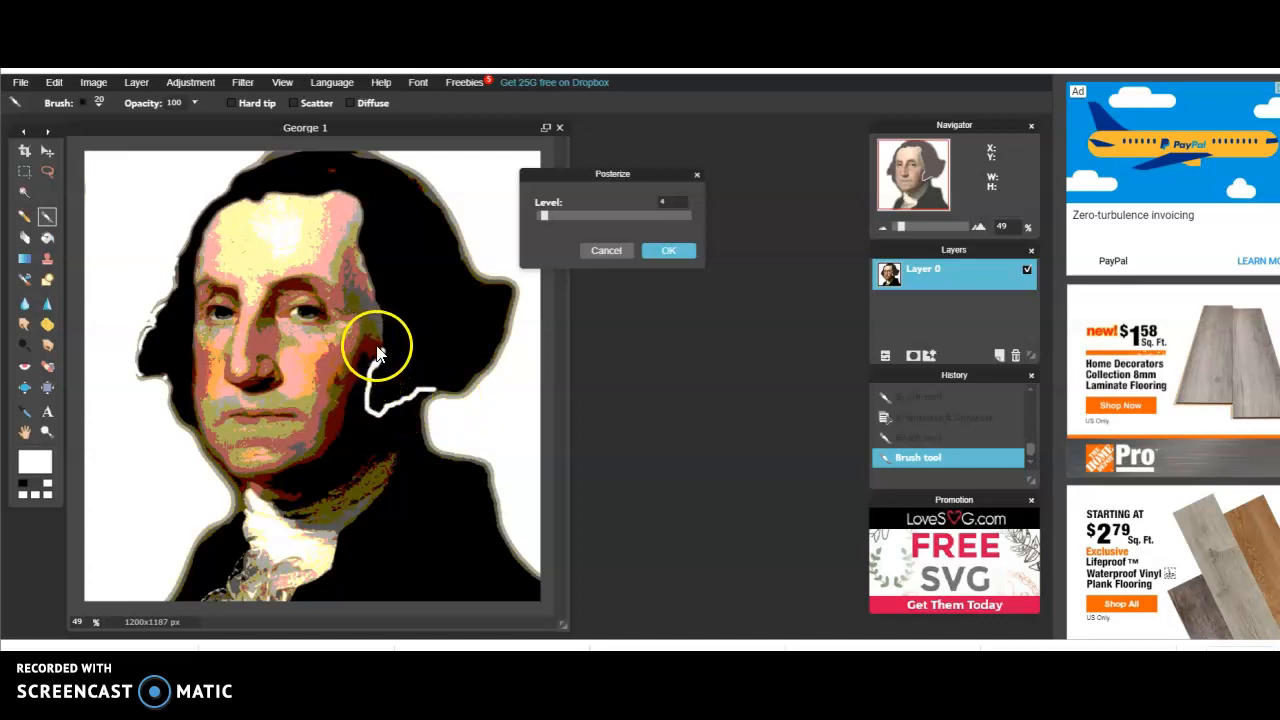
left_click(607, 251)
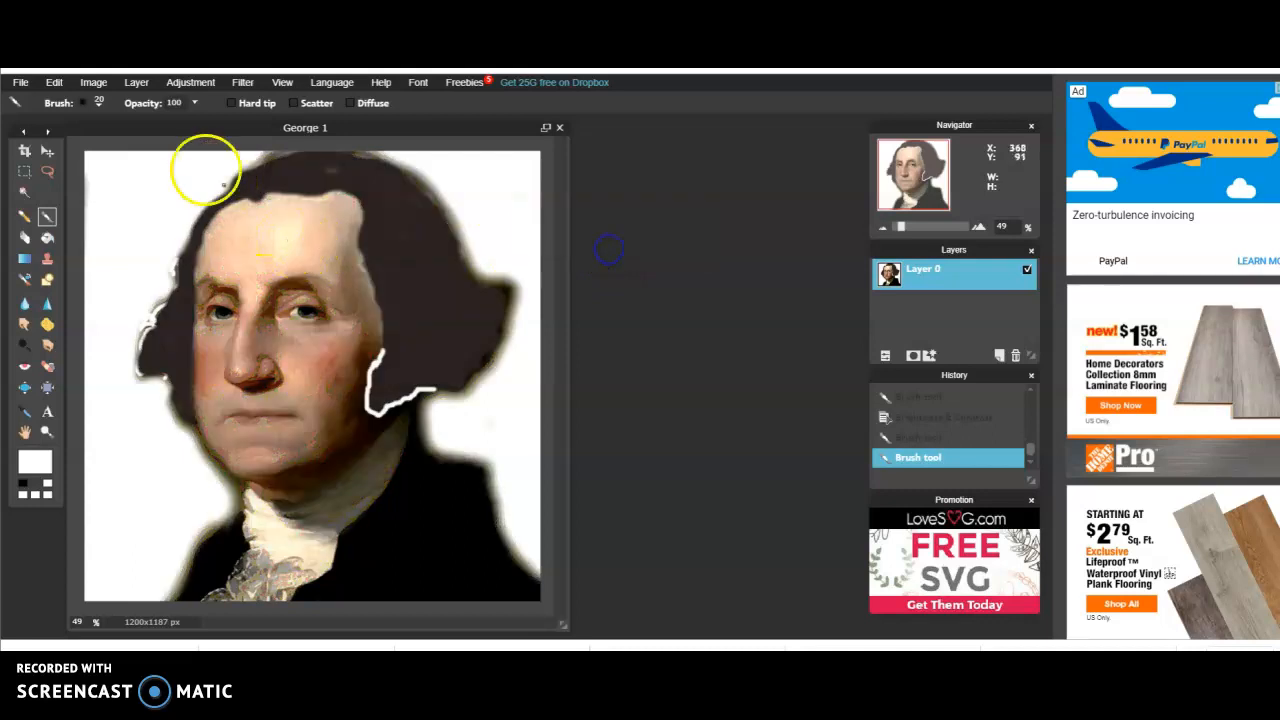
Undo the two white brush strokes along the hair edge
left_click(55, 84)
left_click(72, 101)
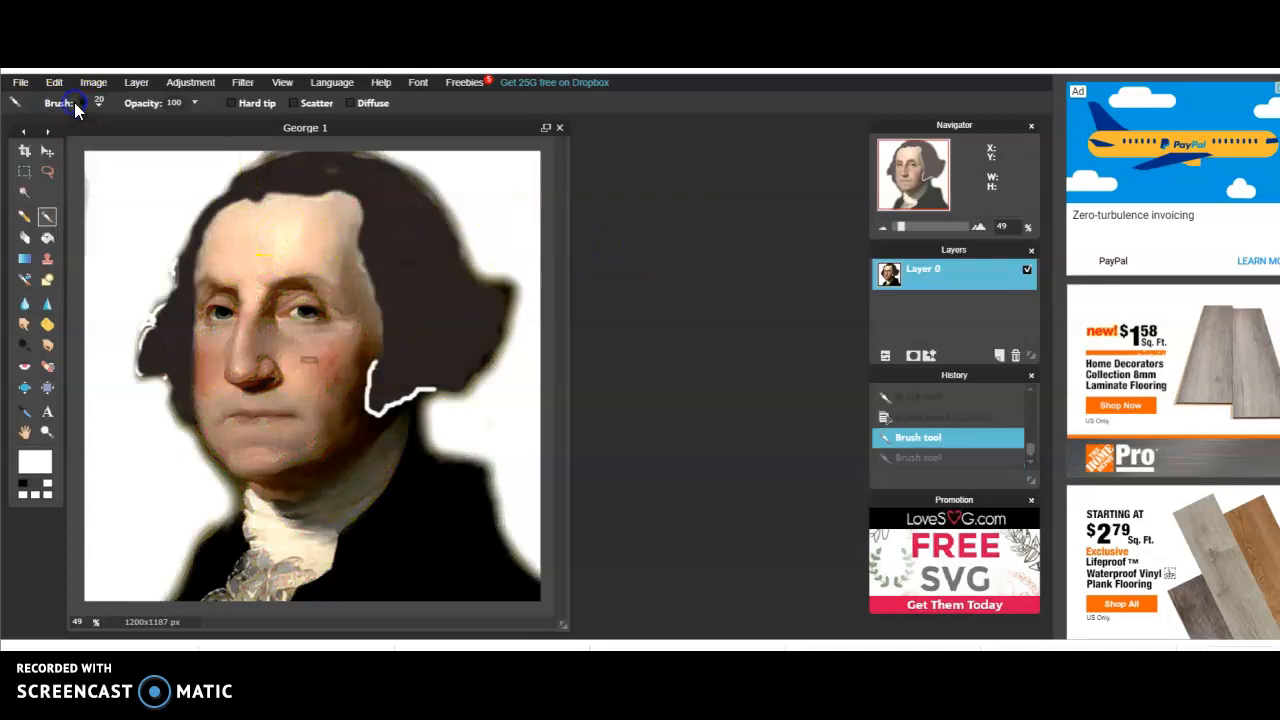
left_click(58, 84)
left_click(62, 102)
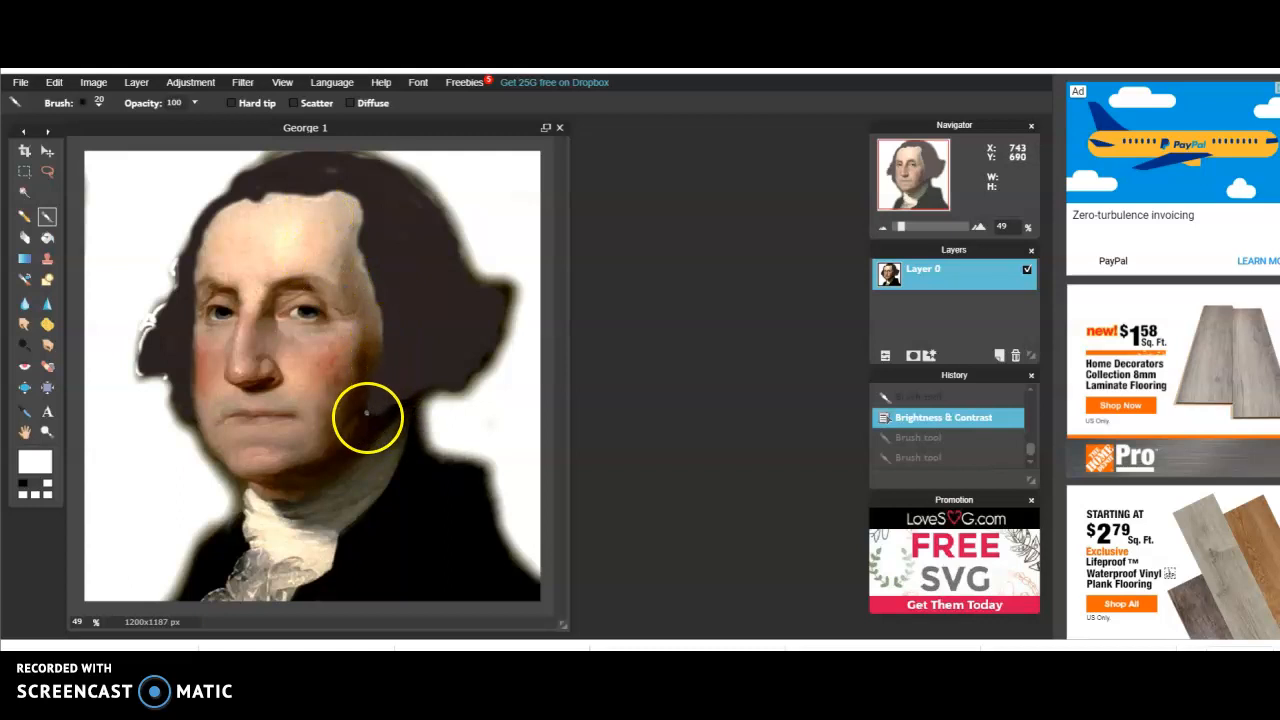
Posterize the portrait at level 4
left_click(205, 83)
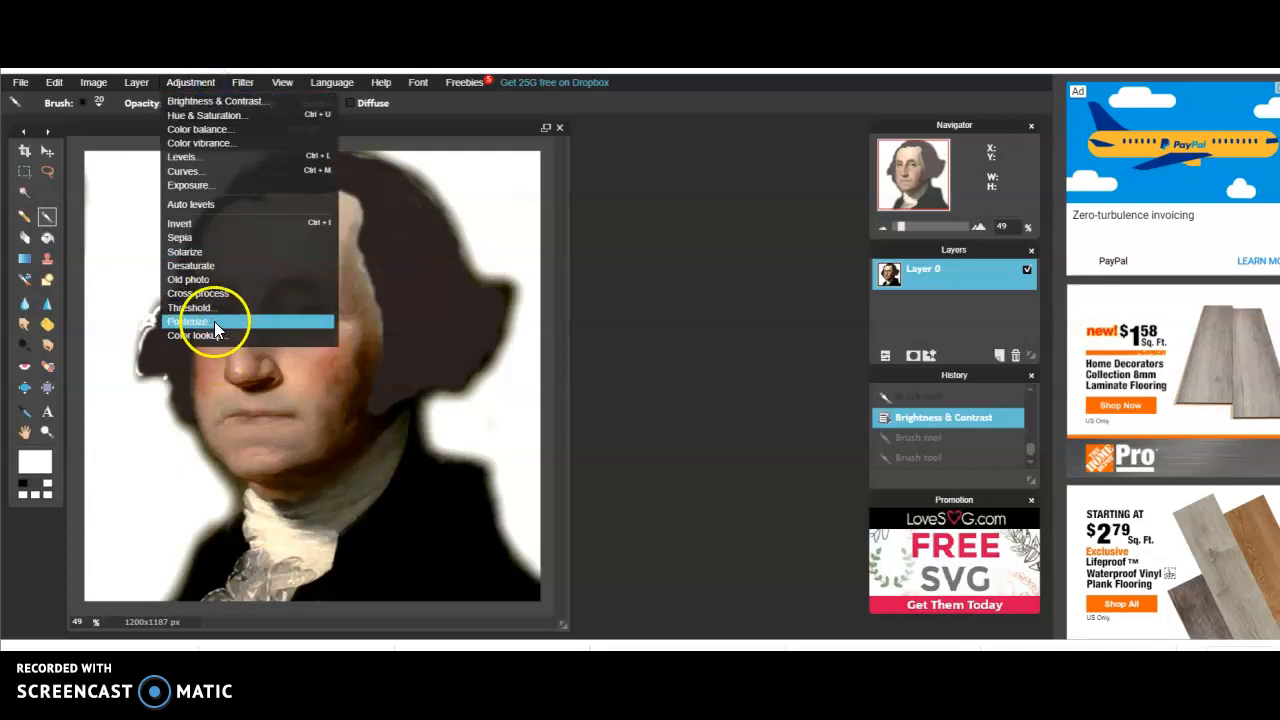
left_click(210, 322)
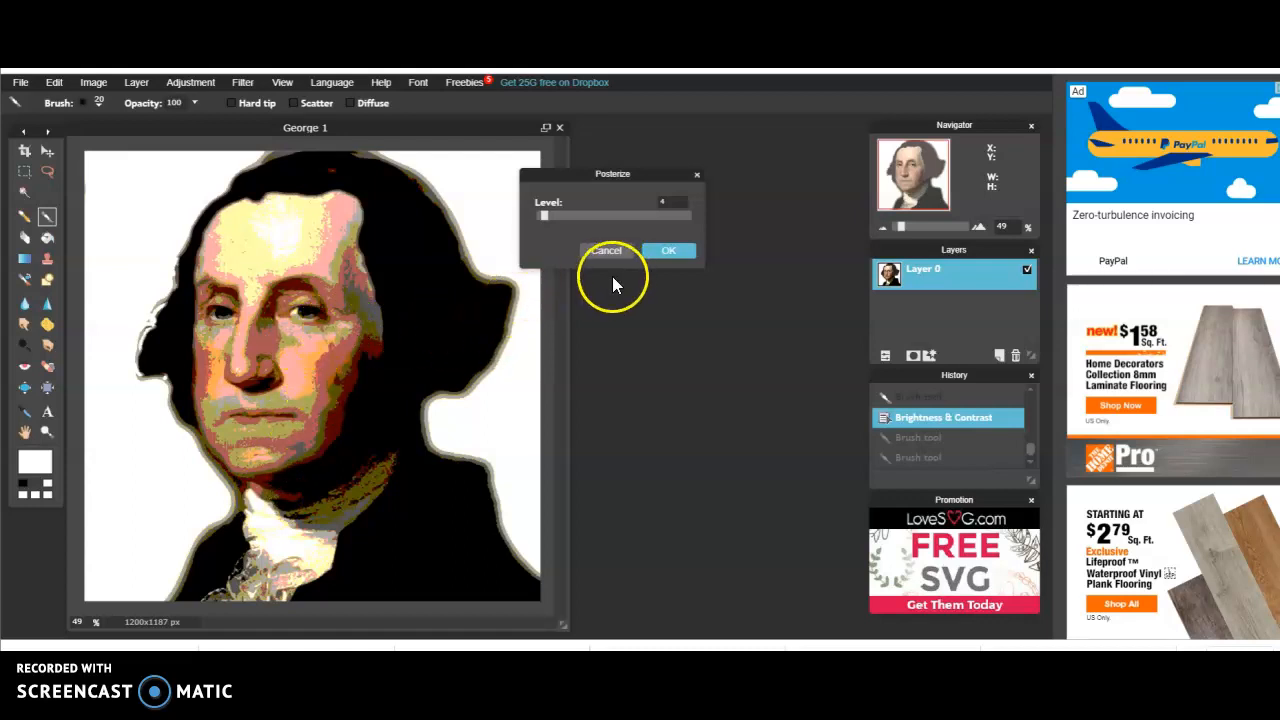
left_click(665, 250)
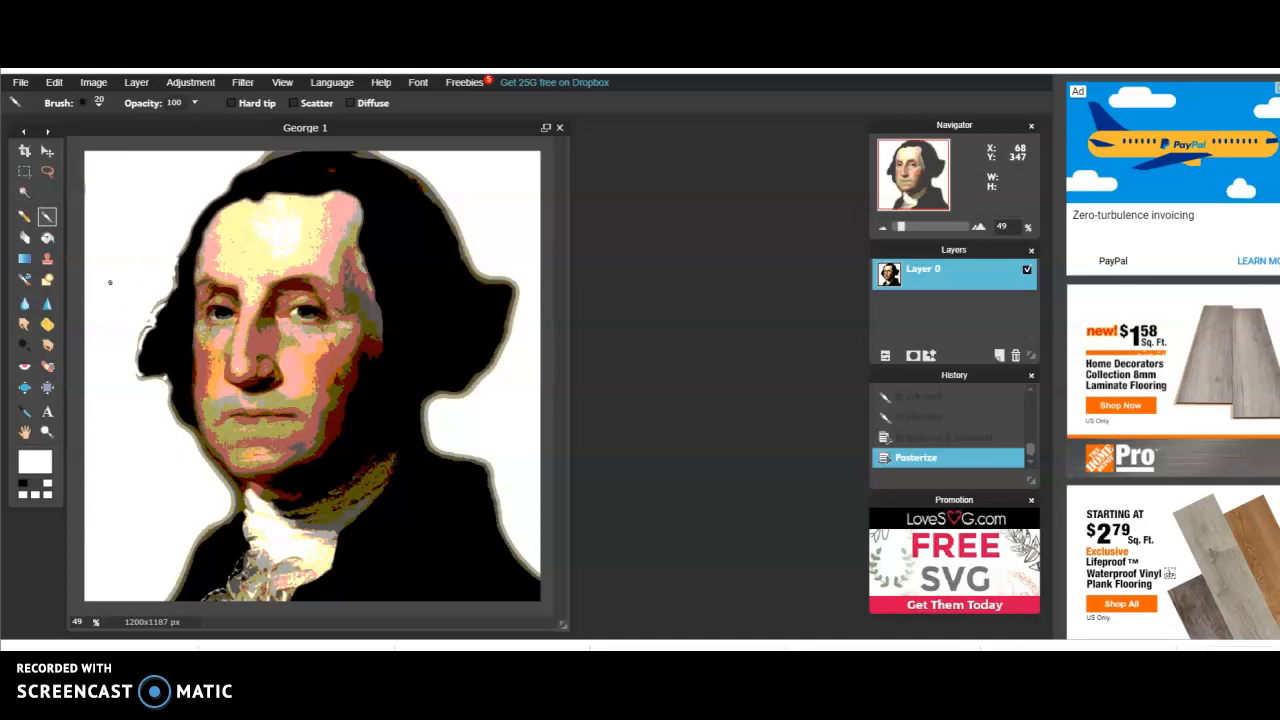
Set the foreground colour to blue #1219e6 and activate the Paint Bucket tool
left_click(35, 462)
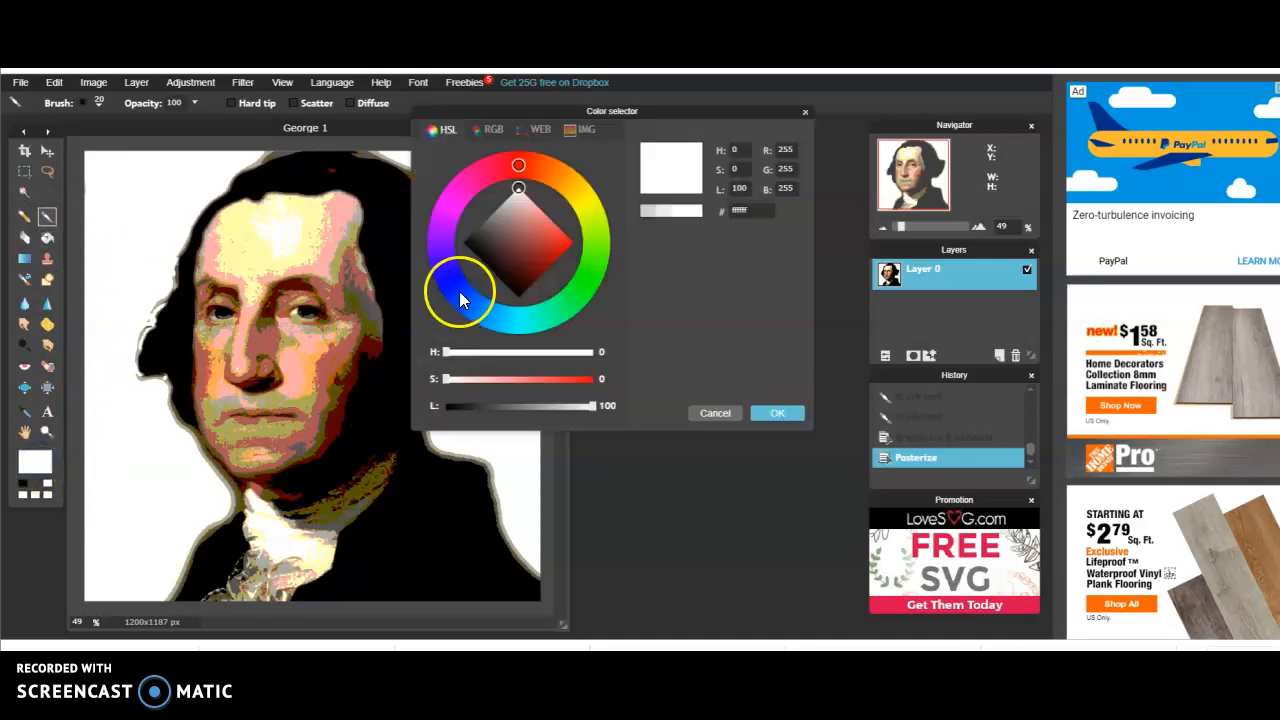
left_click(453, 284)
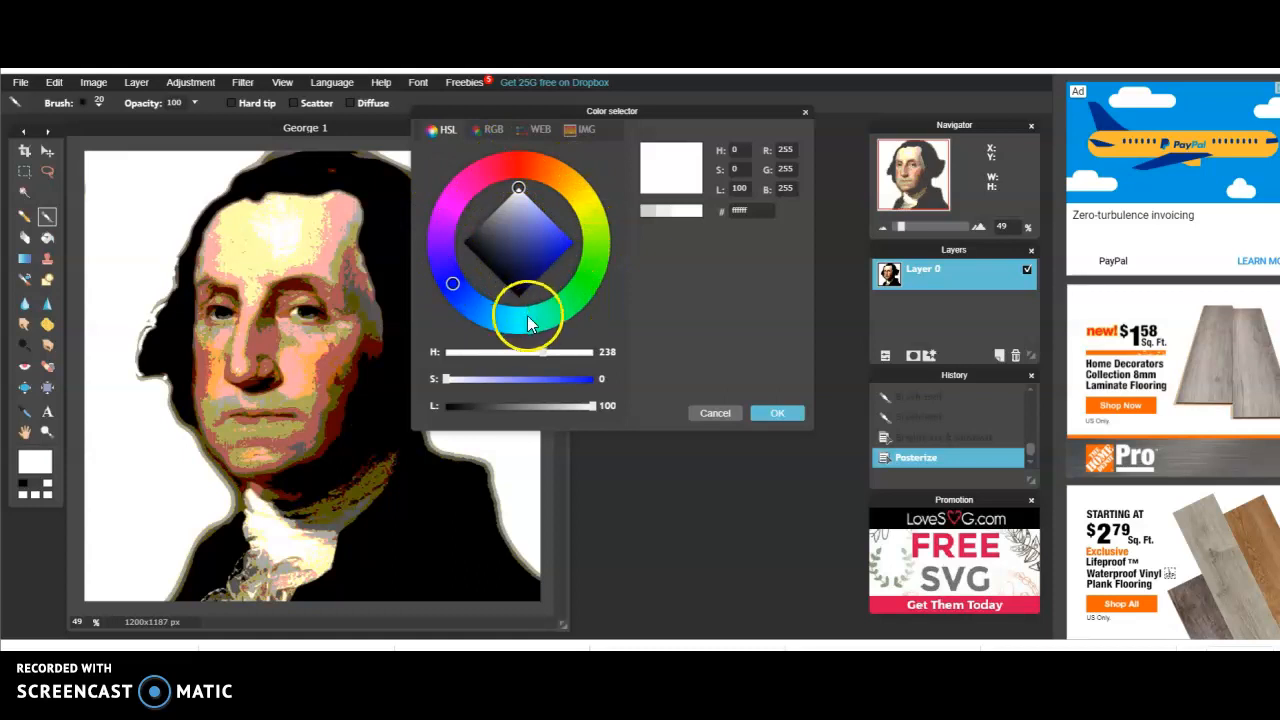
left_click(522, 190)
mouse_move(522, 191)
left_mouse_down()
mouse_move(508, 224)
mouse_move(565, 243)
left_mouse_up()
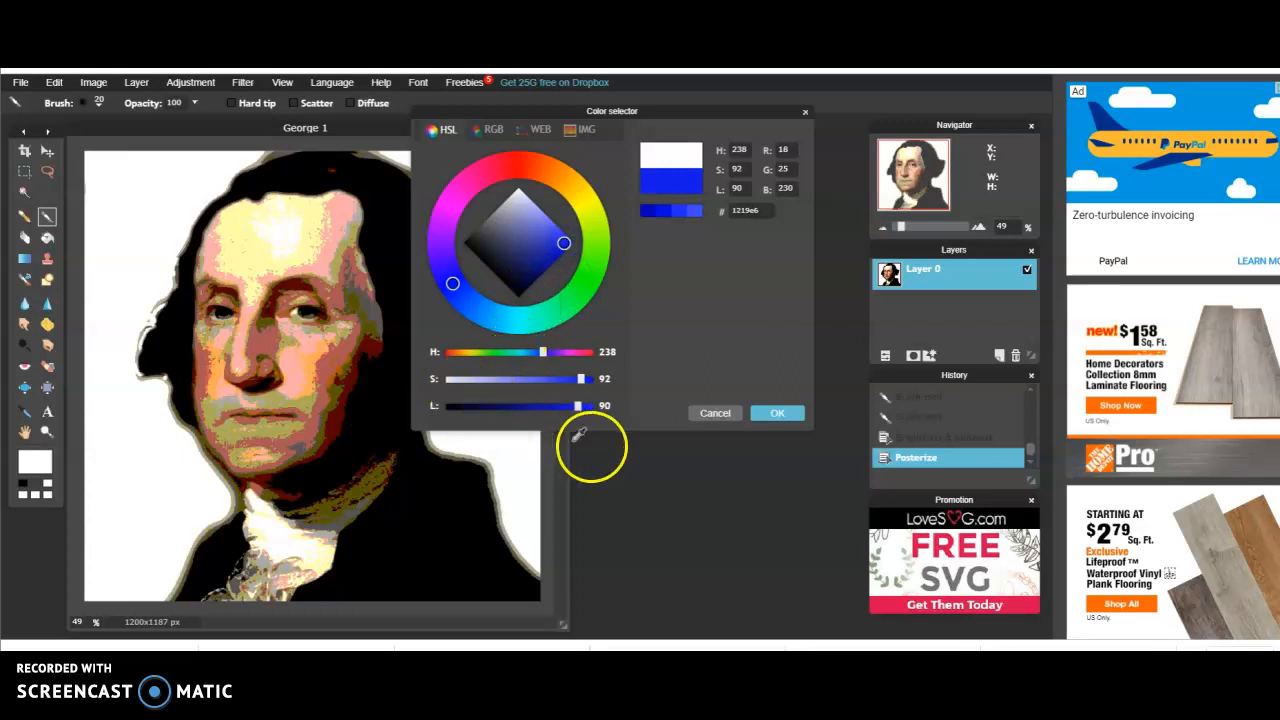
left_click(778, 412)
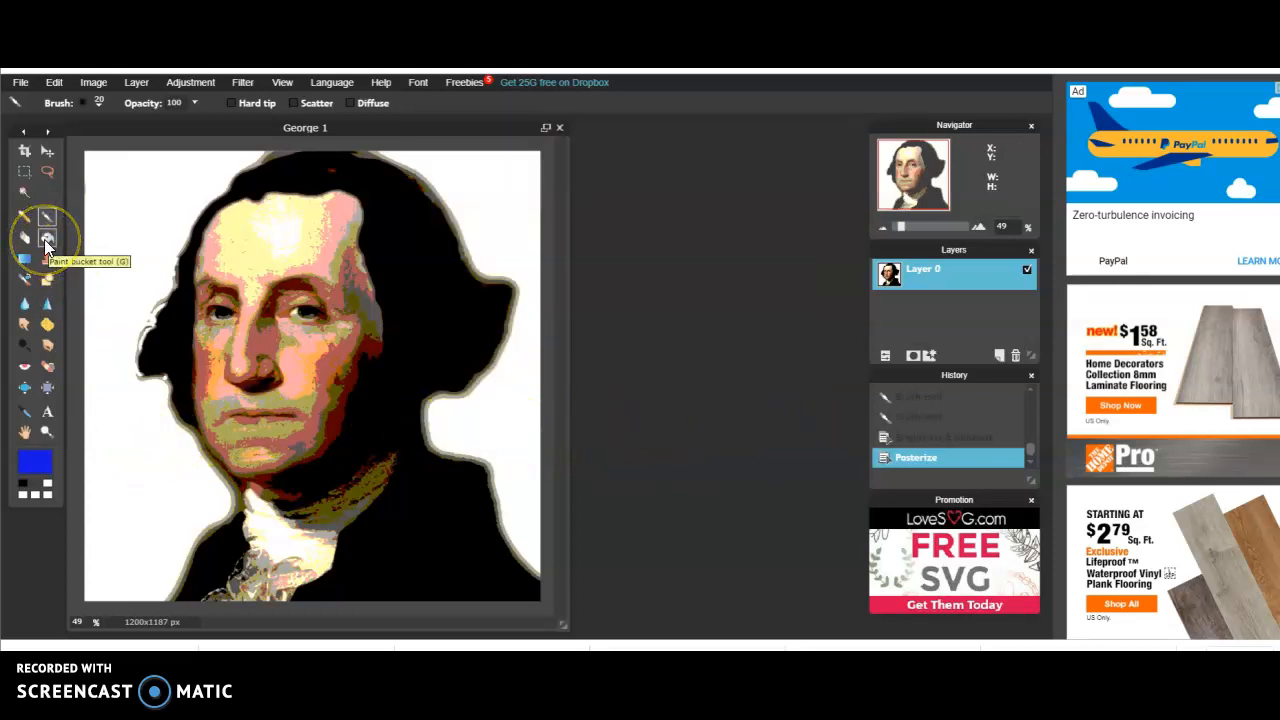
left_click(44, 239)
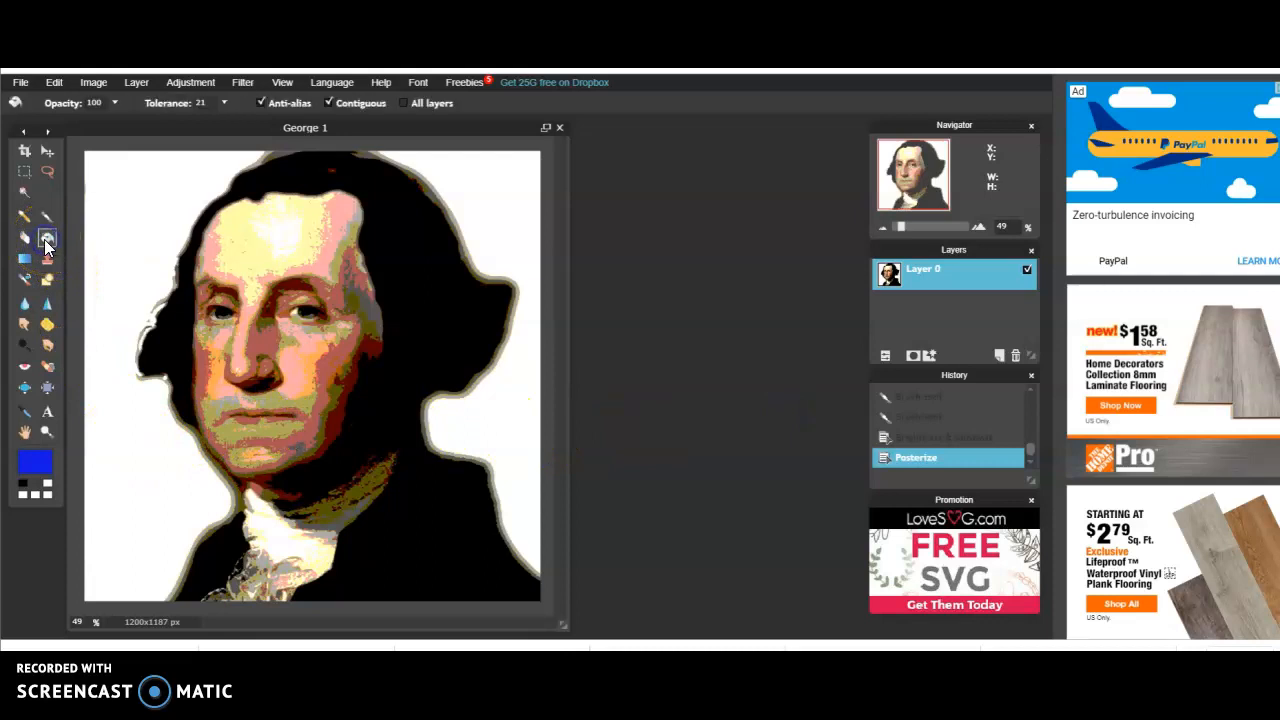
Fill the white background on both sides of the head with the current blue using the Paint Bucket
left_click(30, 461)
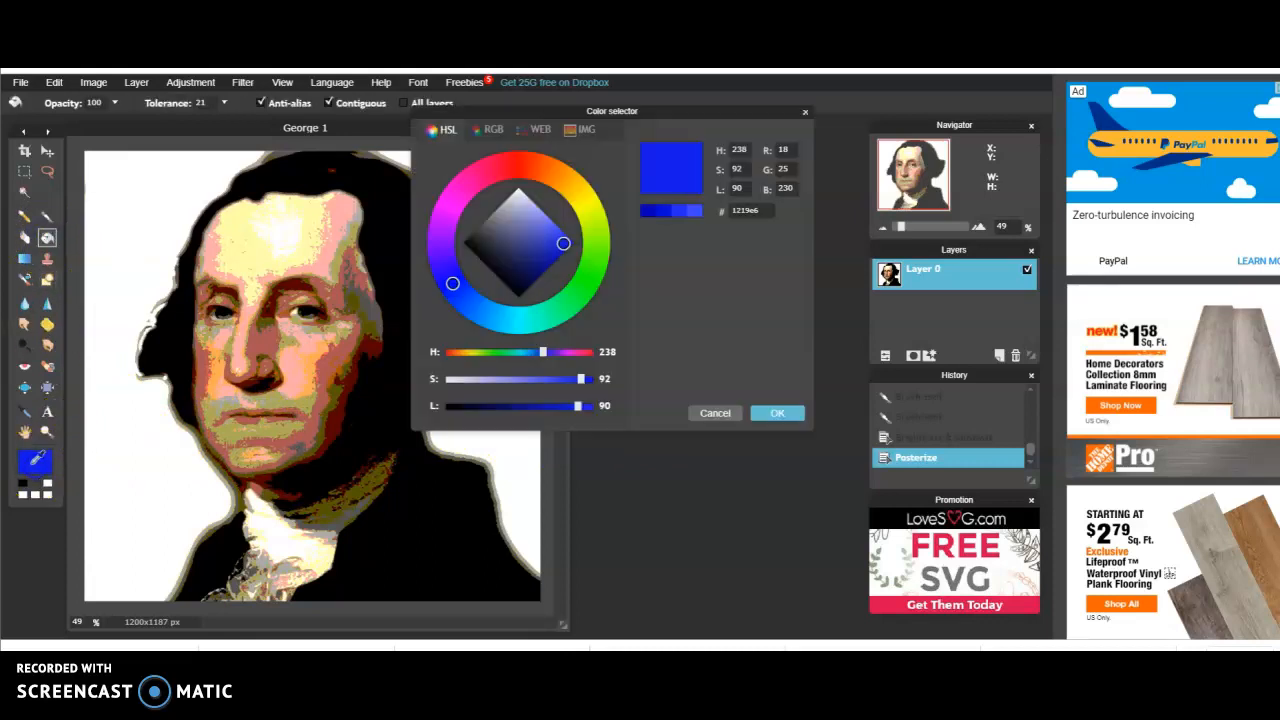
left_click(725, 415)
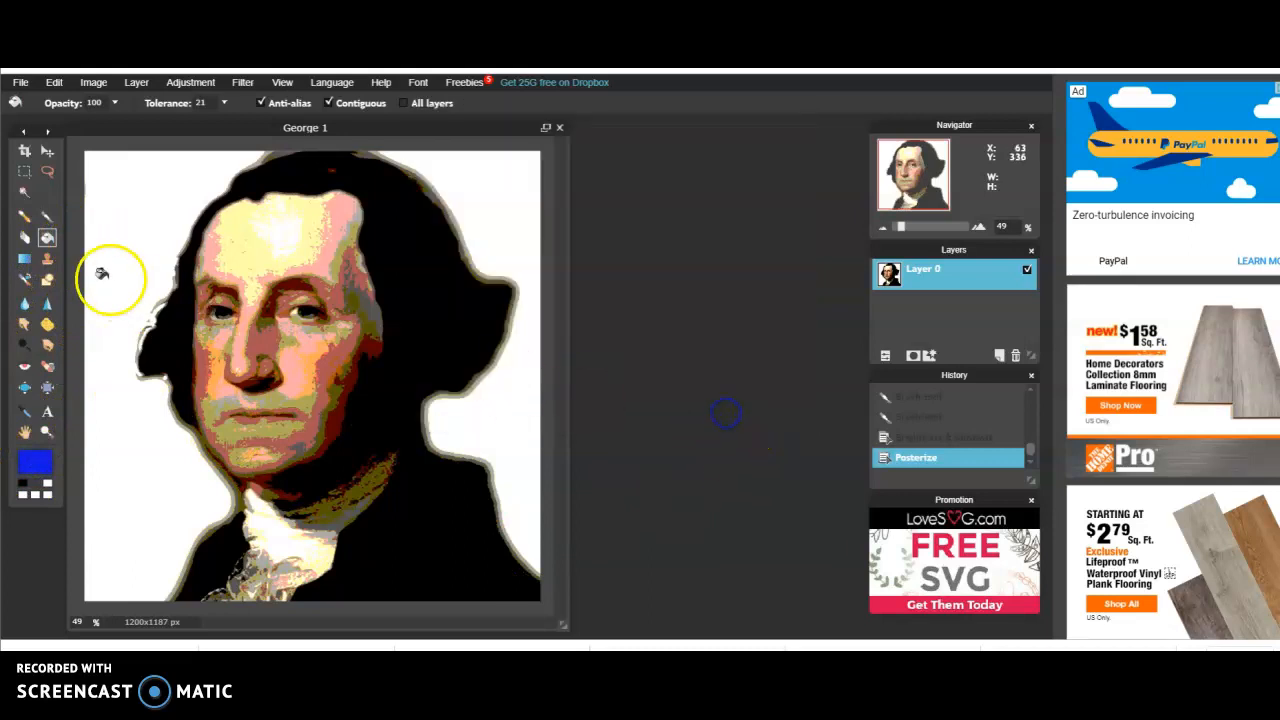
left_click(116, 206)
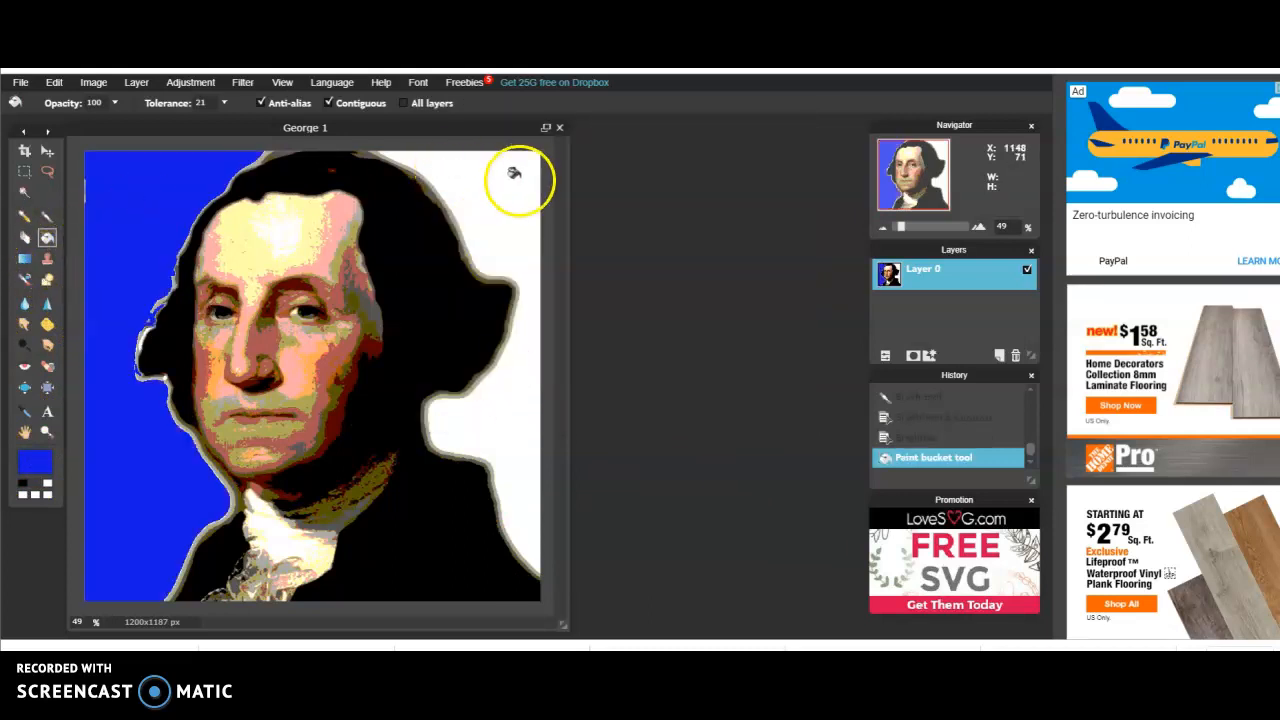
left_click(483, 184)
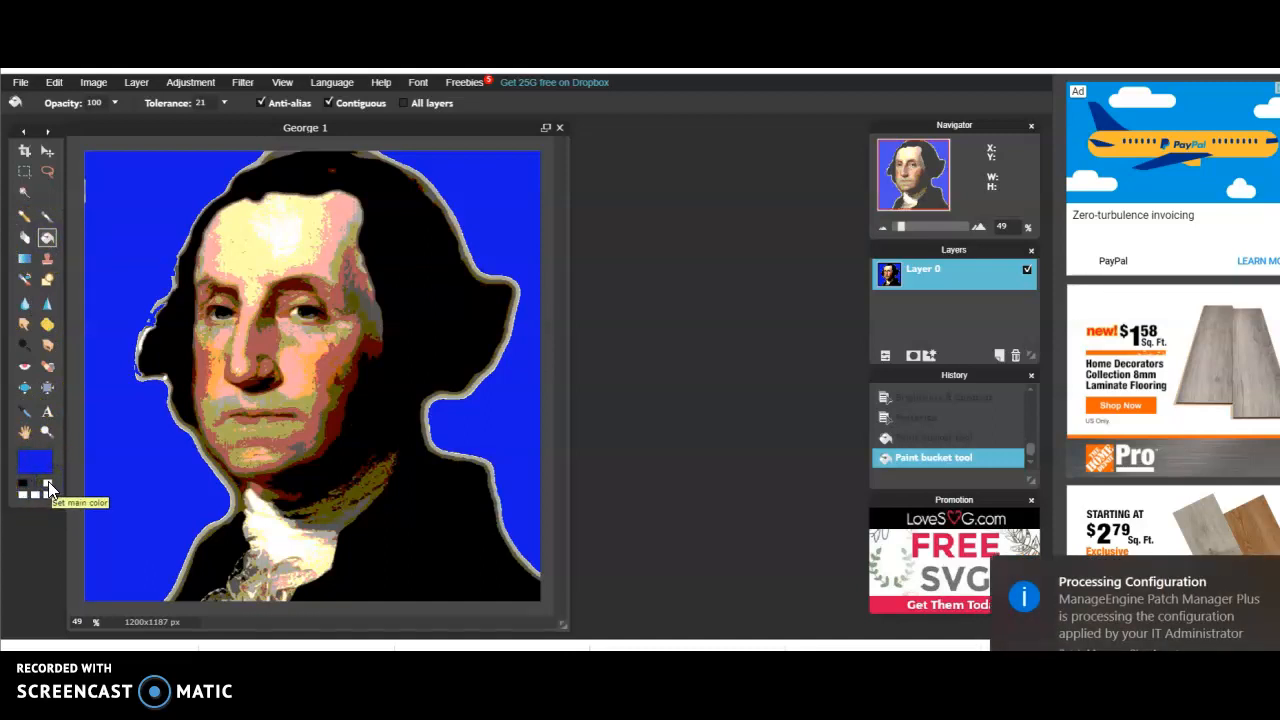
Swap the white swatch in as the main colour and change it to yellow #f0e40c
left_click(48, 486)
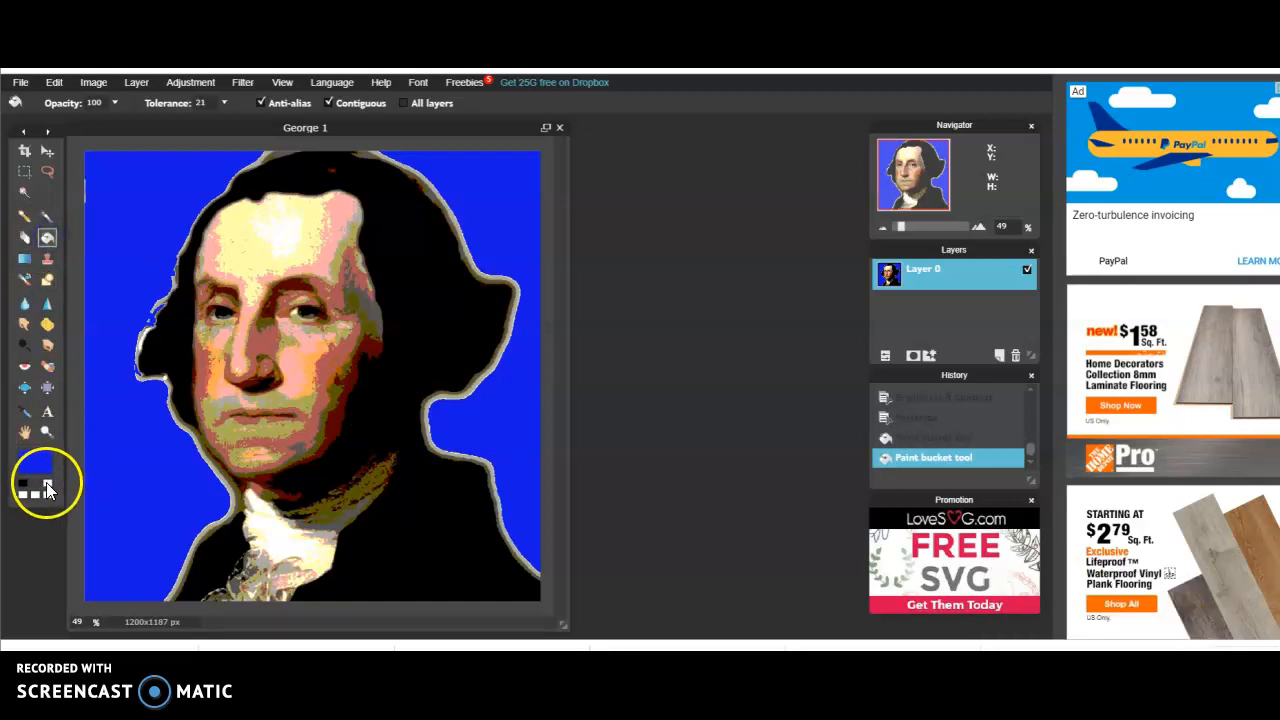
left_click(48, 487)
left_click(44, 462)
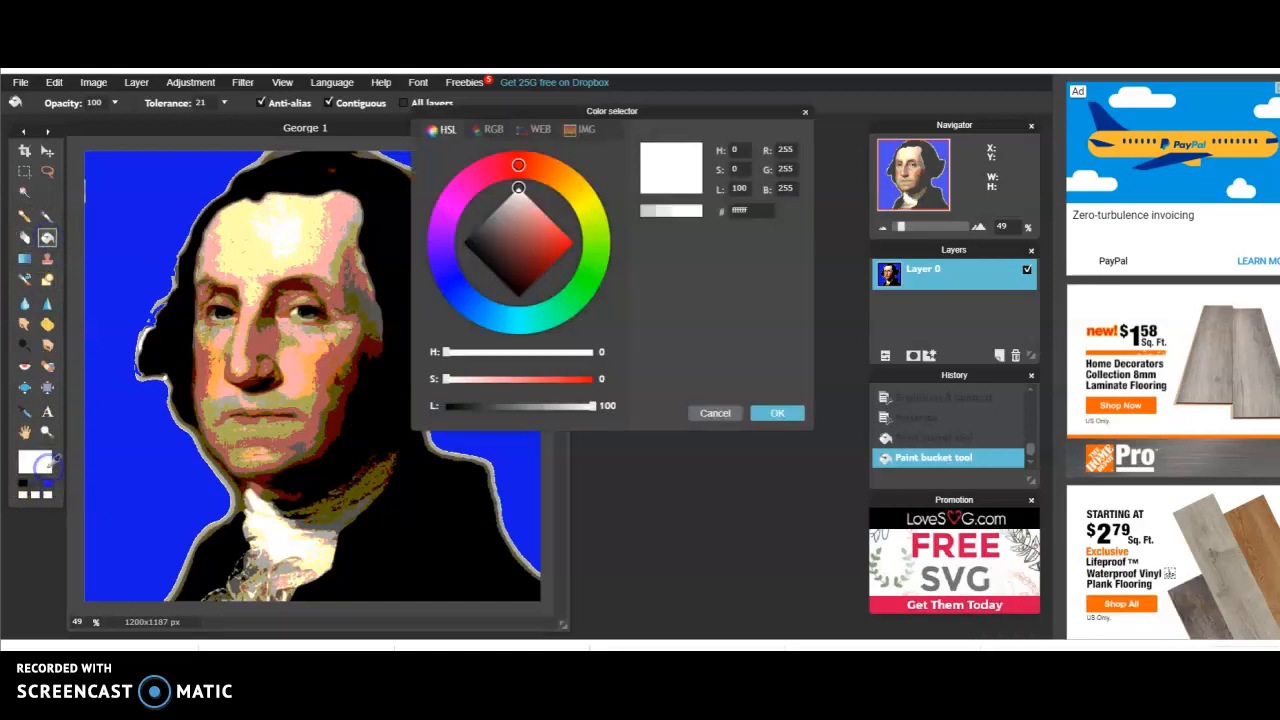
left_click(521, 167)
mouse_move(521, 167)
left_mouse_down()
mouse_move(577, 205)
mouse_move(526, 209)
mouse_move(570, 251)
left_mouse_up()
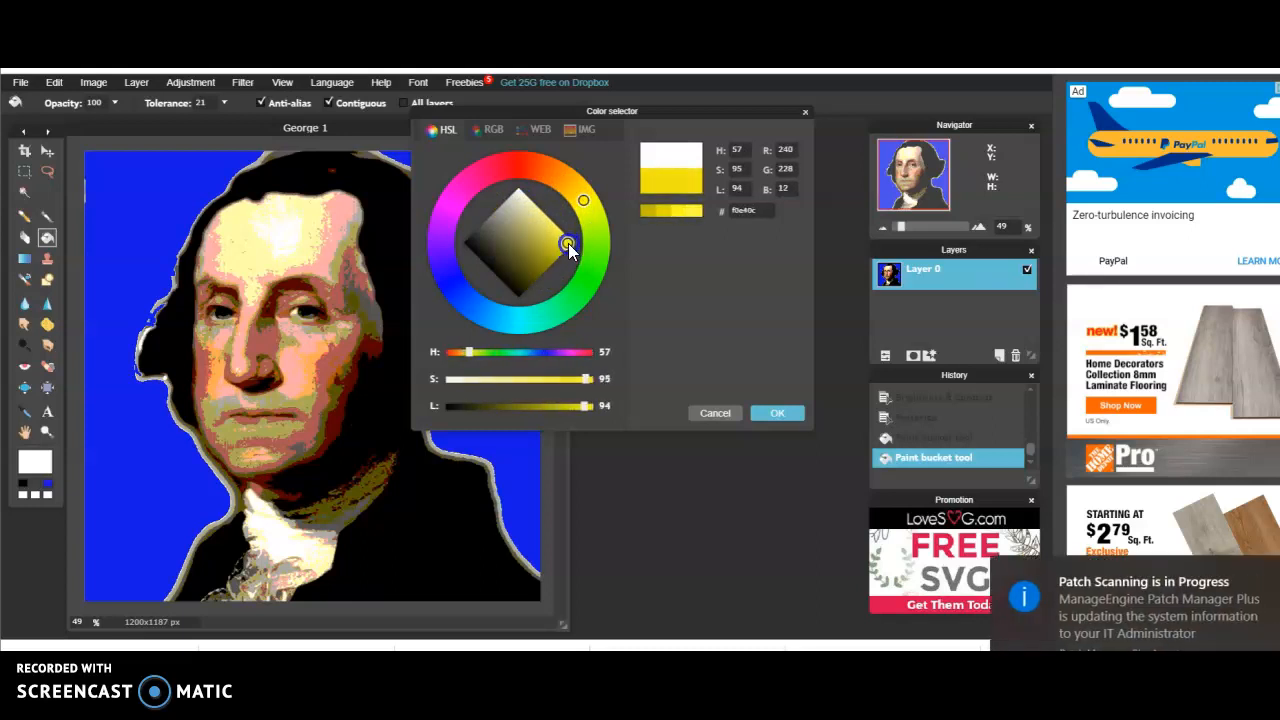
left_click(759, 412)
Fill the light areas of the forehead, nose and cheek with yellow
left_click(246, 219)
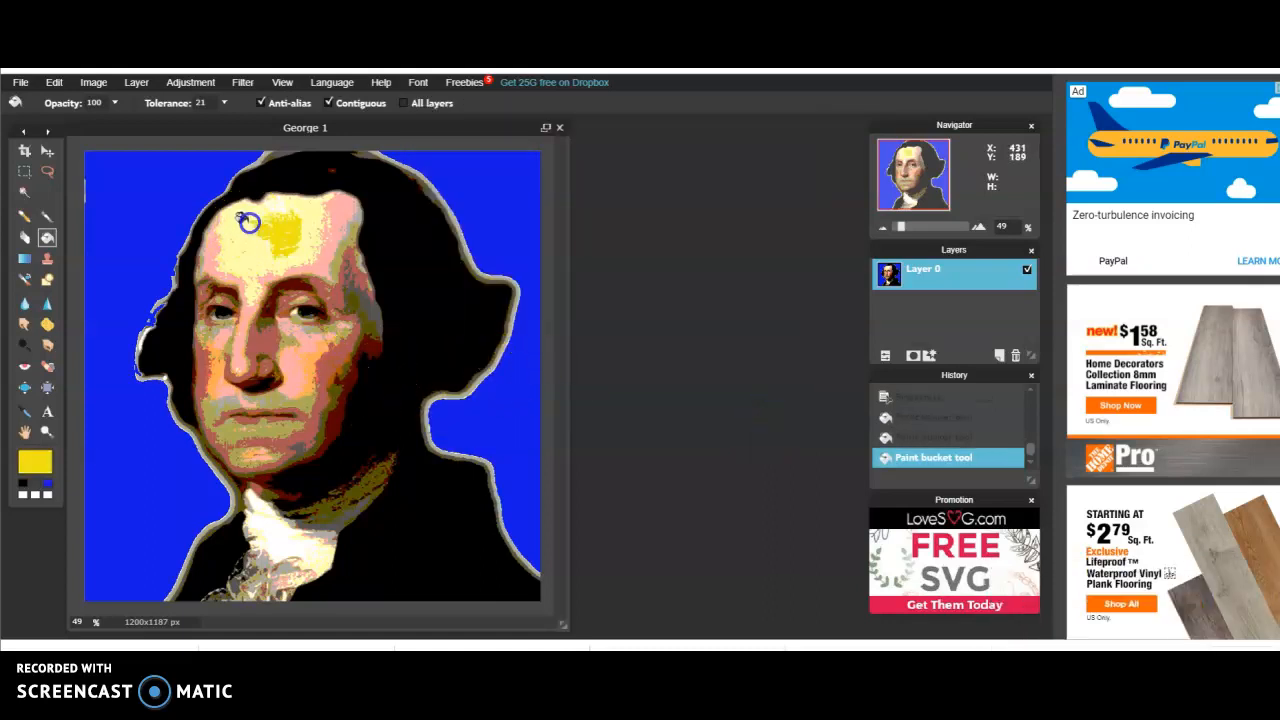
left_click(231, 237)
left_click(205, 248)
left_click(291, 349)
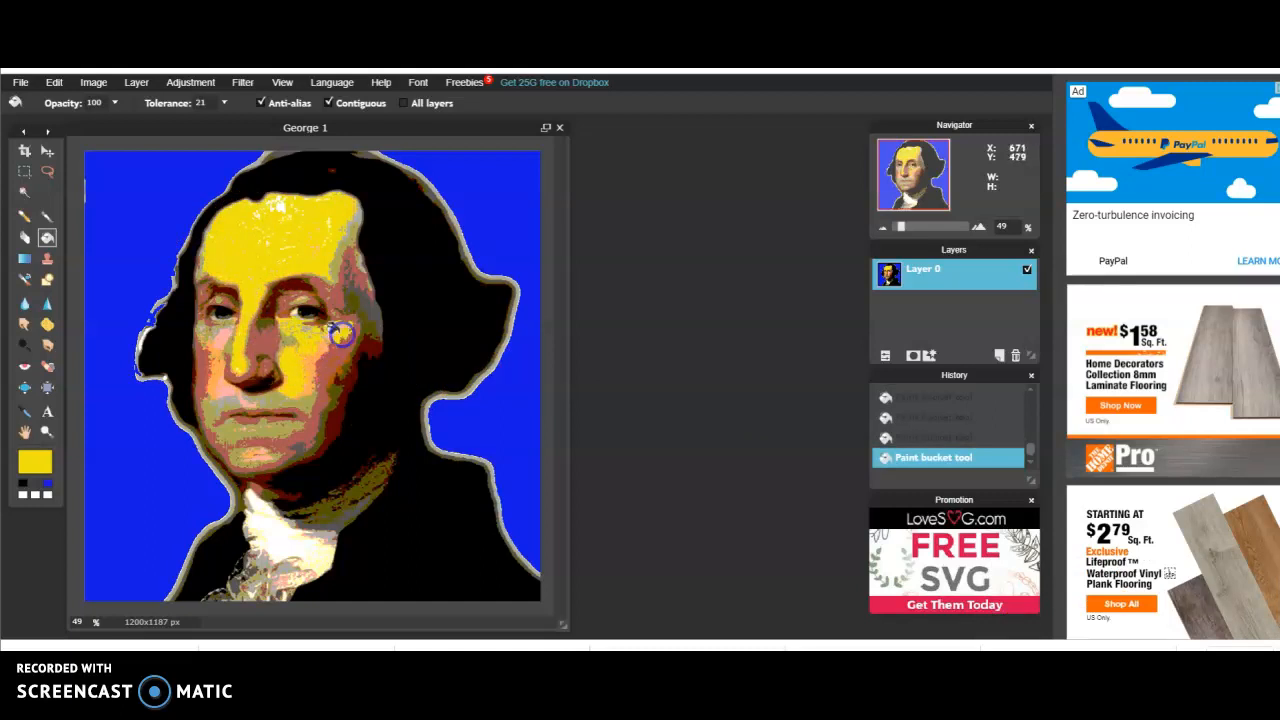
Fill the pink and olive areas of the temple, cheeks, mouth and chin with yellow
left_click(330, 290)
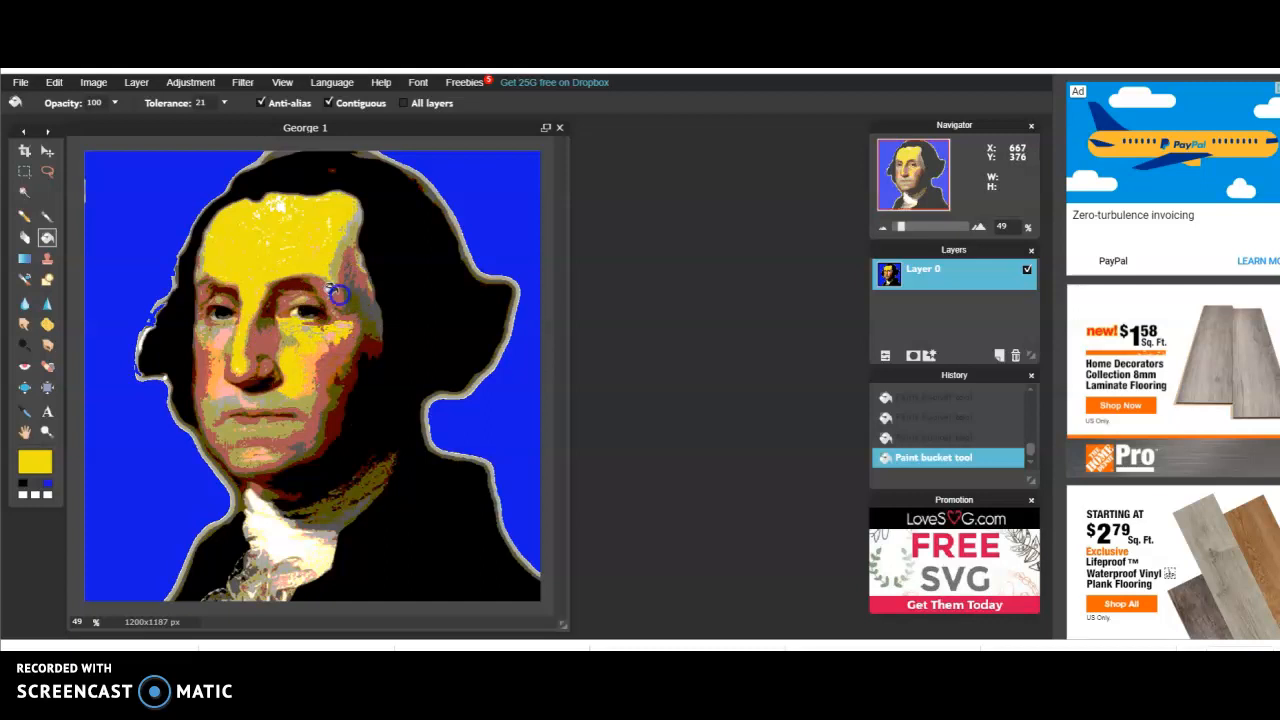
left_click(339, 295)
left_click(313, 379)
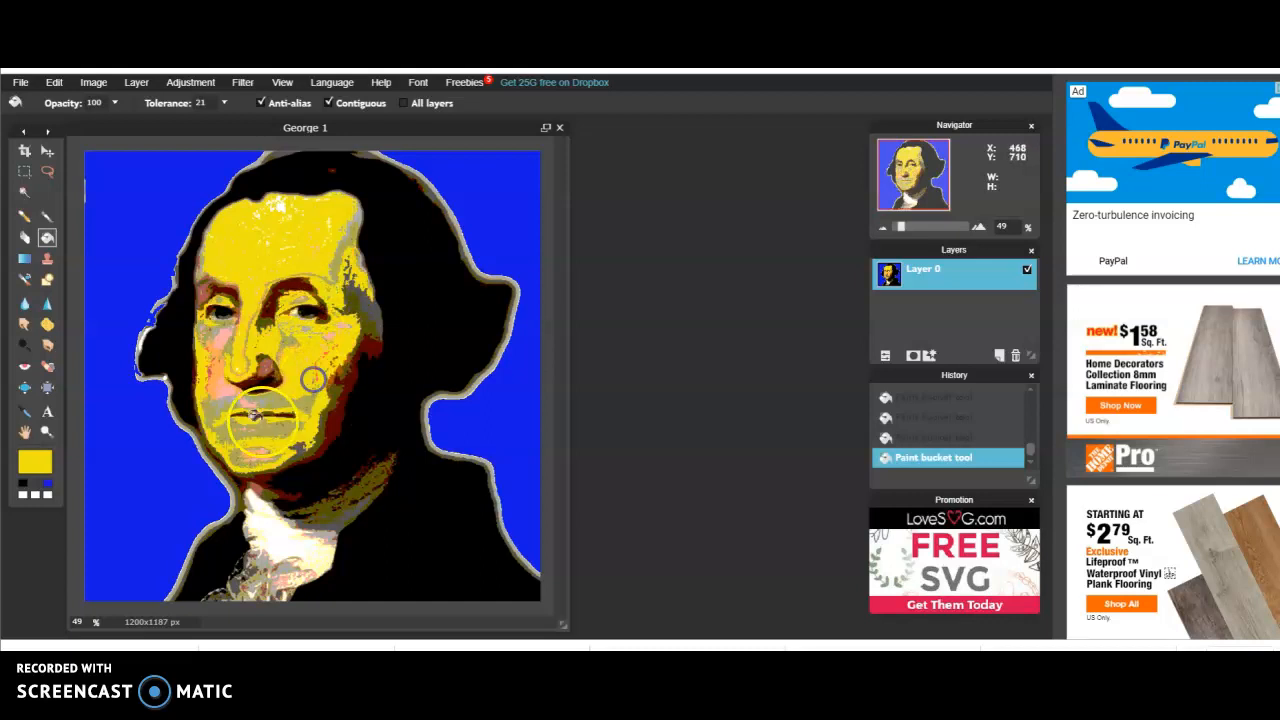
left_click(268, 405)
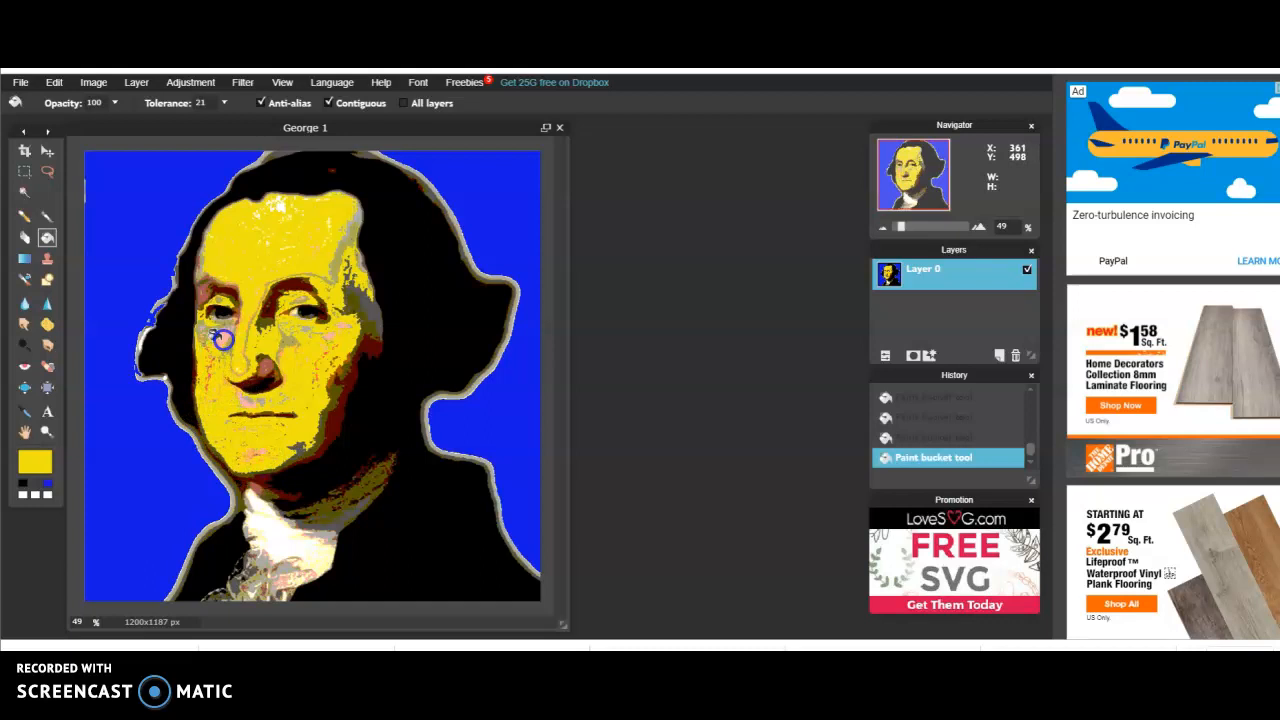
left_click(197, 289)
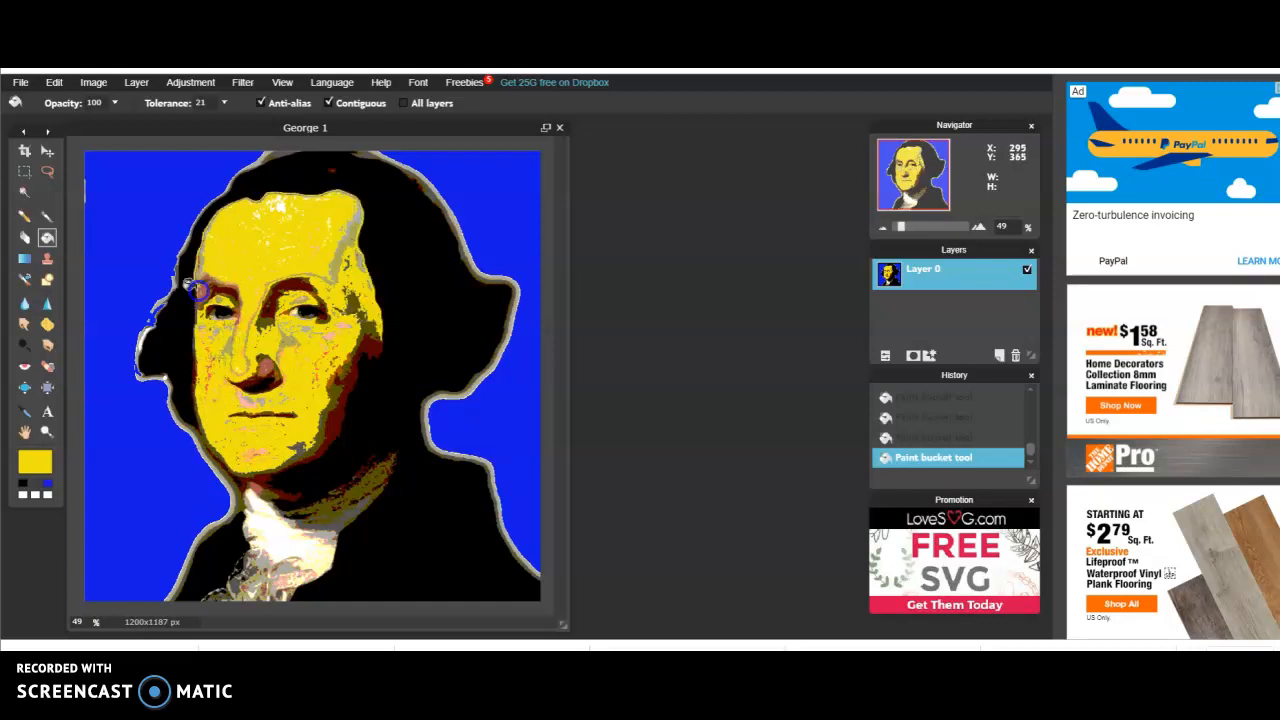
Fill the leftover grey and white patches on the temple and forehead, and the olive collar area, with yellow
left_click(340, 256)
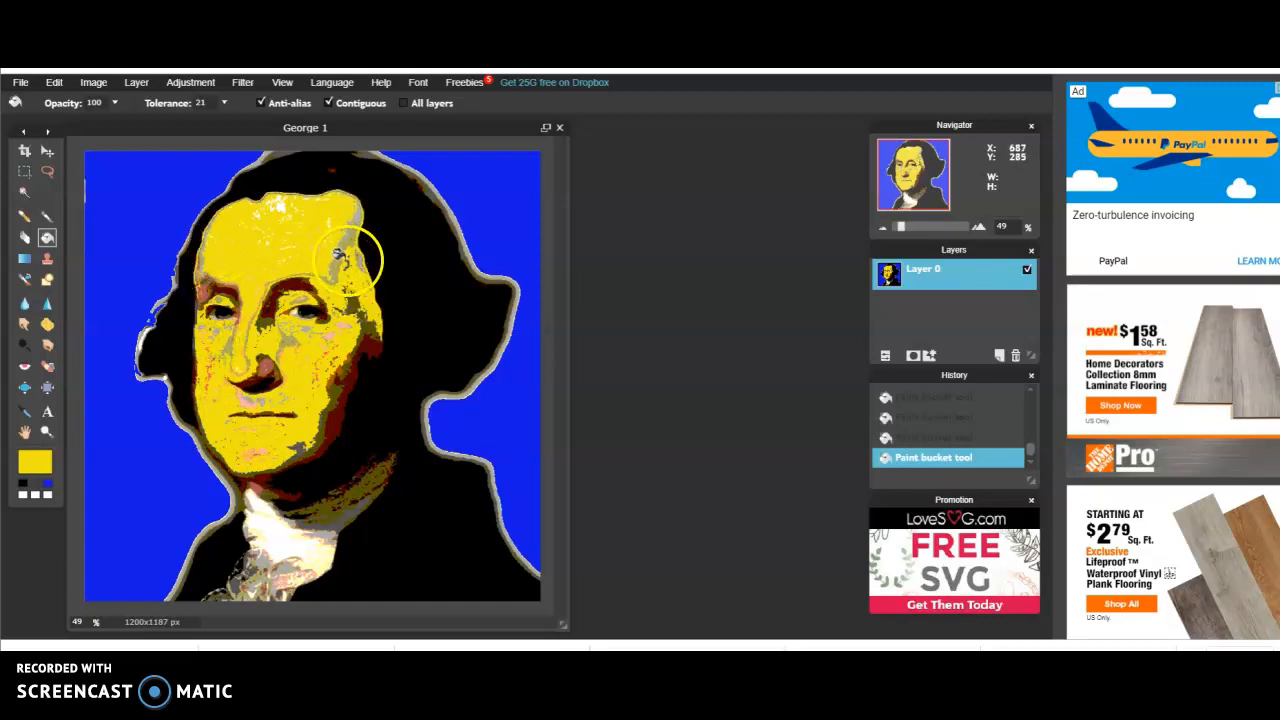
left_click(334, 253)
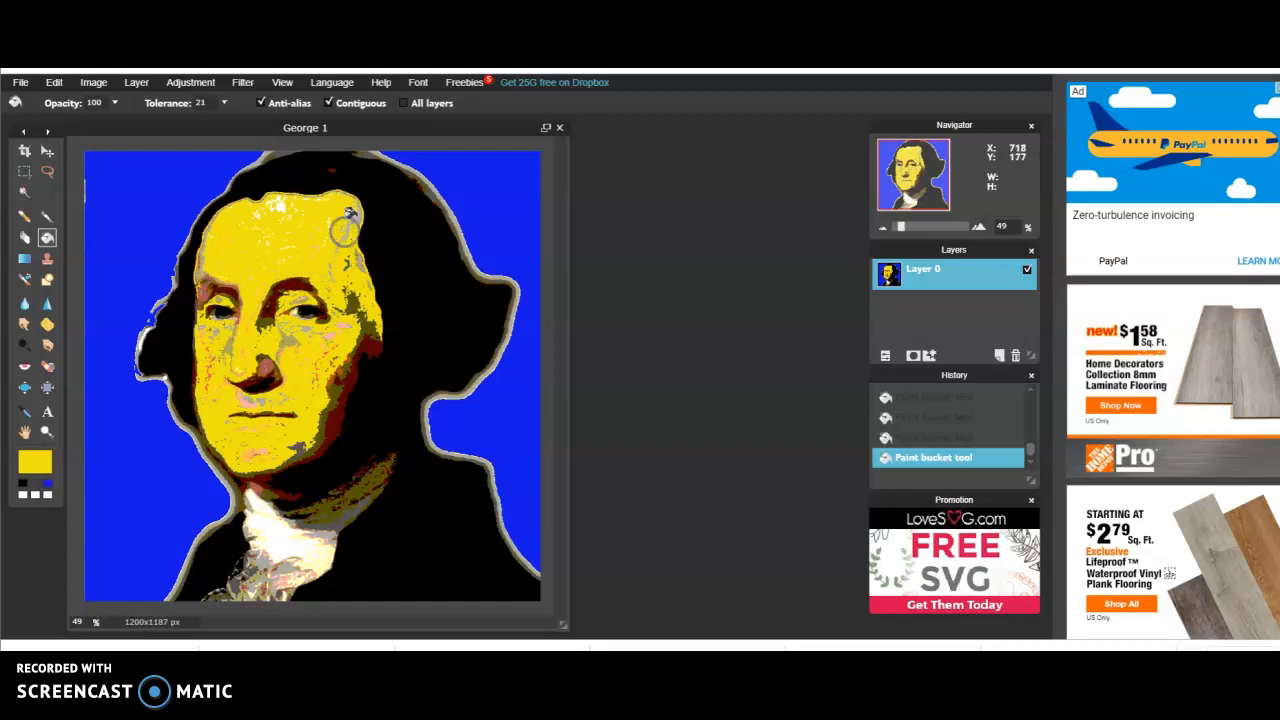
left_click(357, 262)
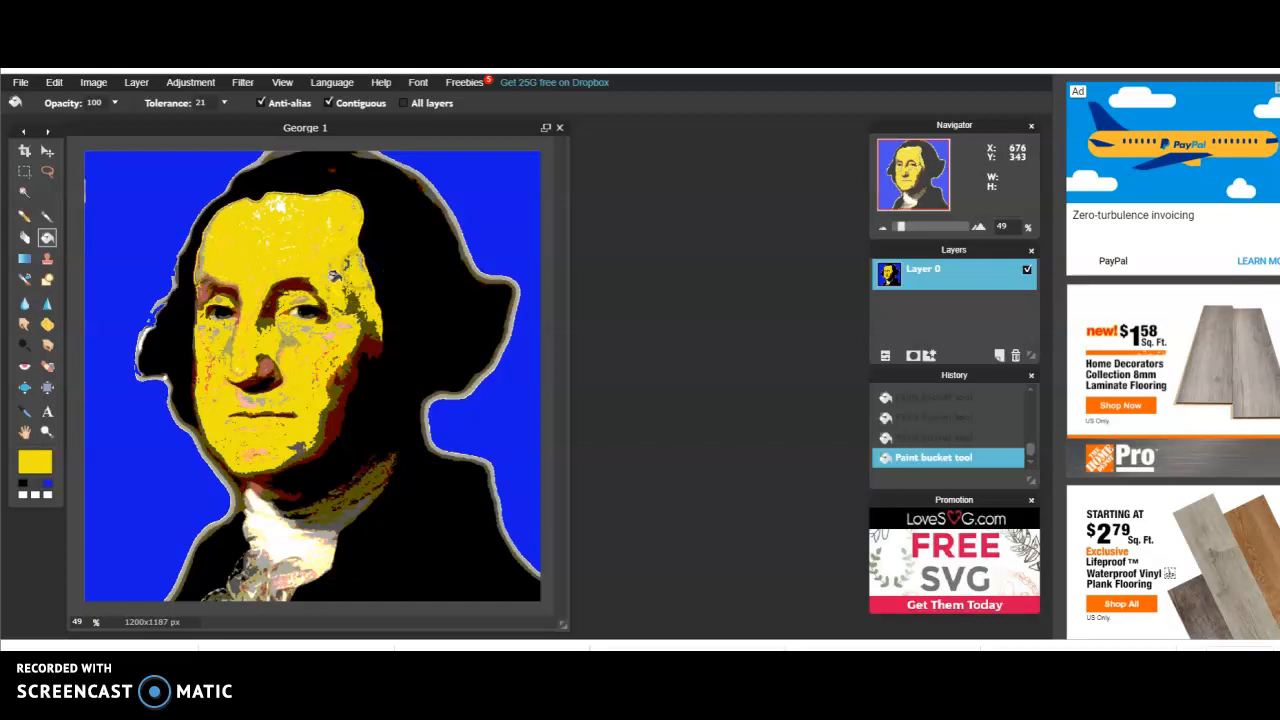
left_click(268, 203)
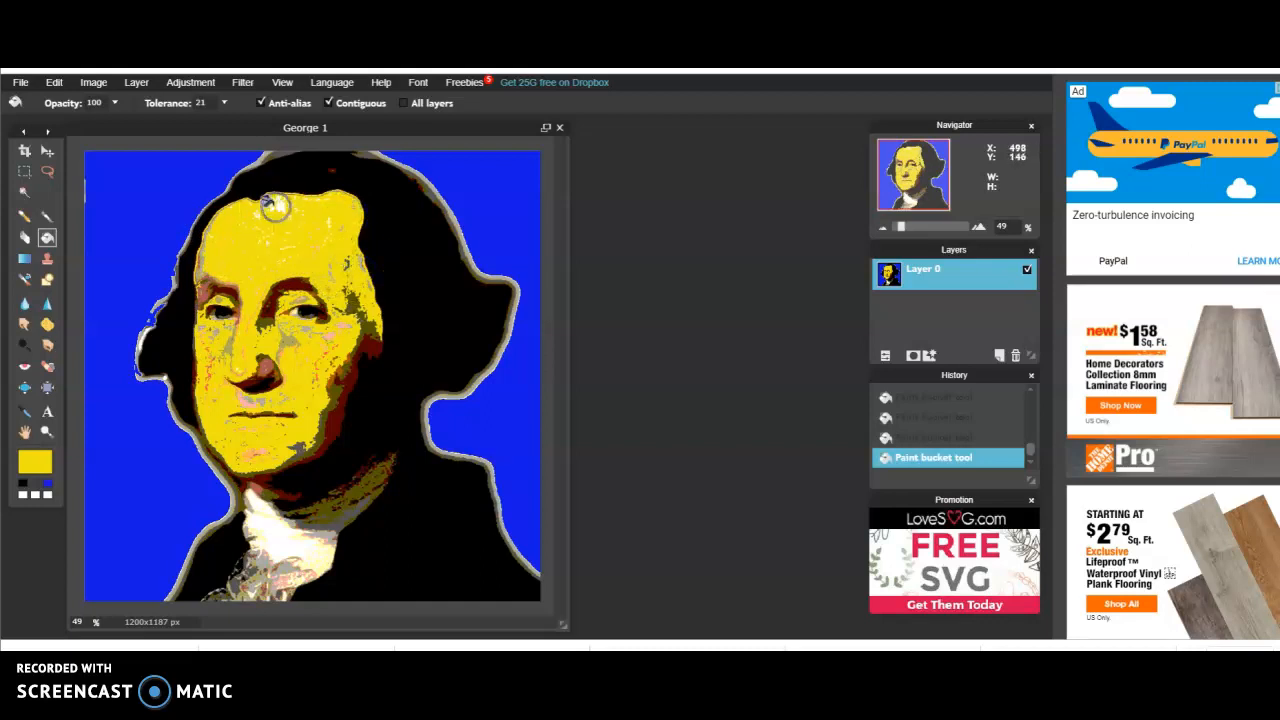
left_click(258, 223)
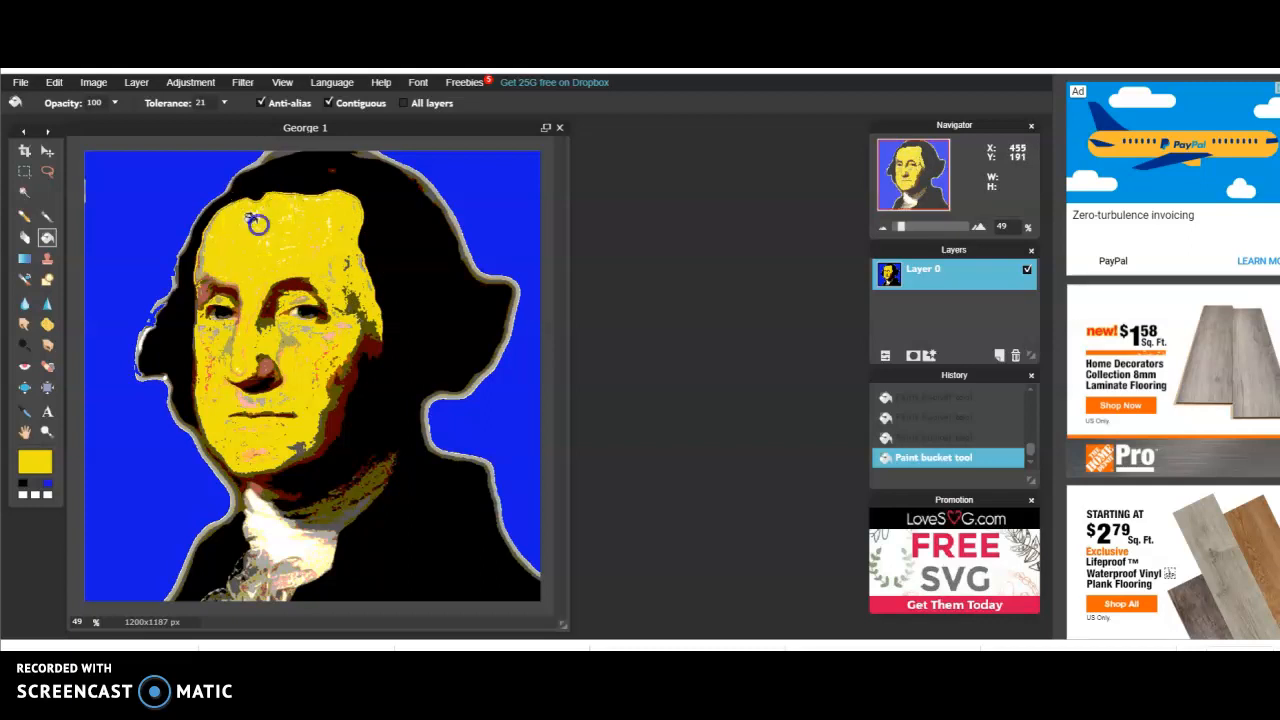
left_click(188, 264)
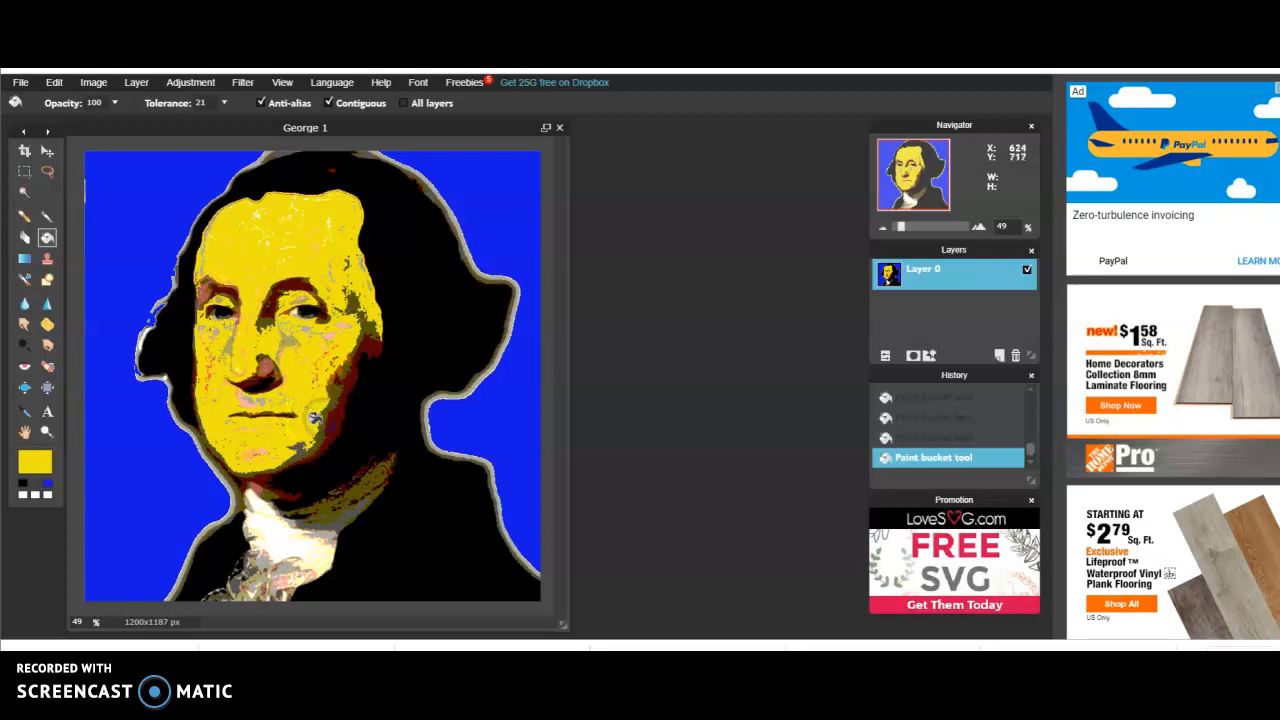
left_click(315, 418)
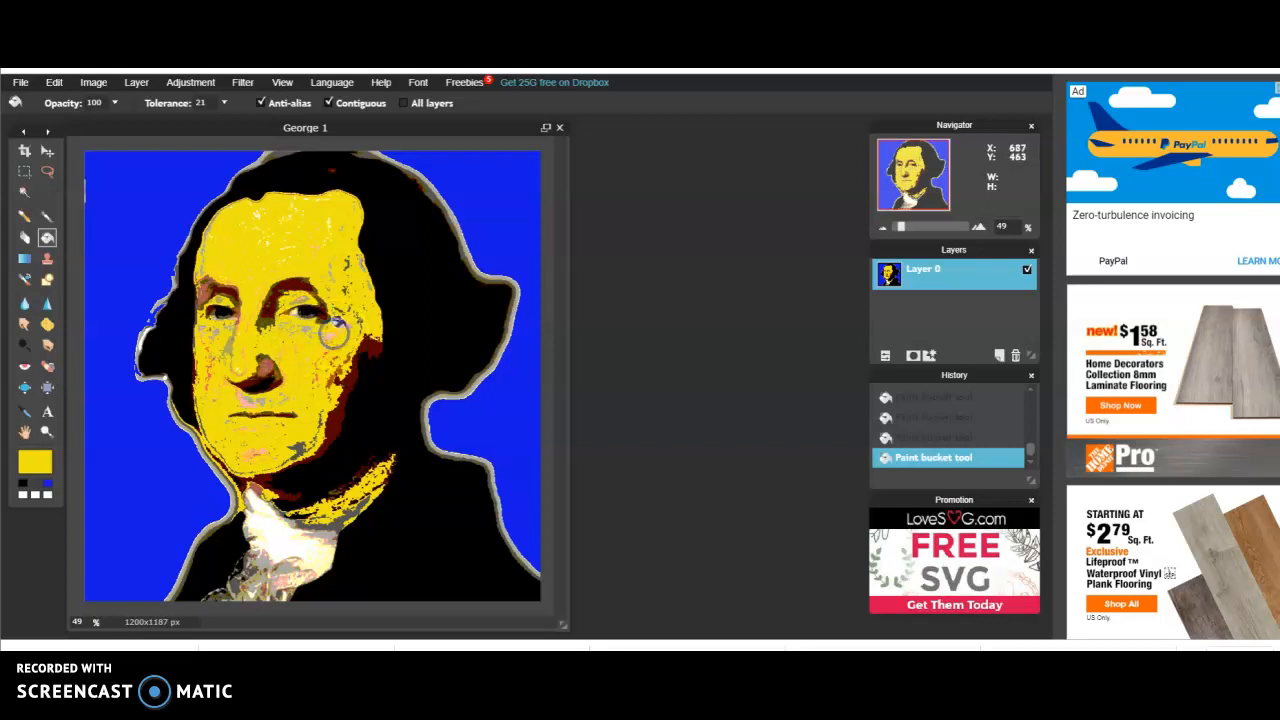
Make blue the main colour and fill the brown shadows around both eyebrows and along the jaw, undoing the stray fill
left_click(48, 481)
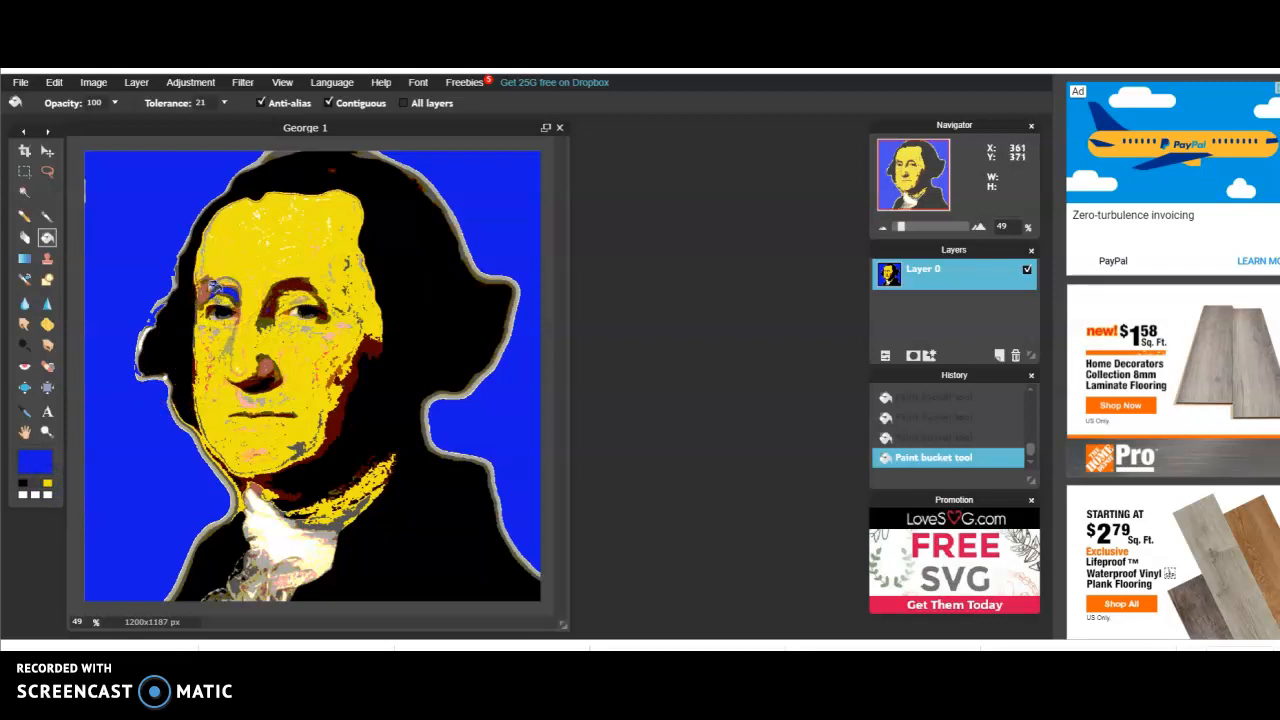
left_click(189, 285)
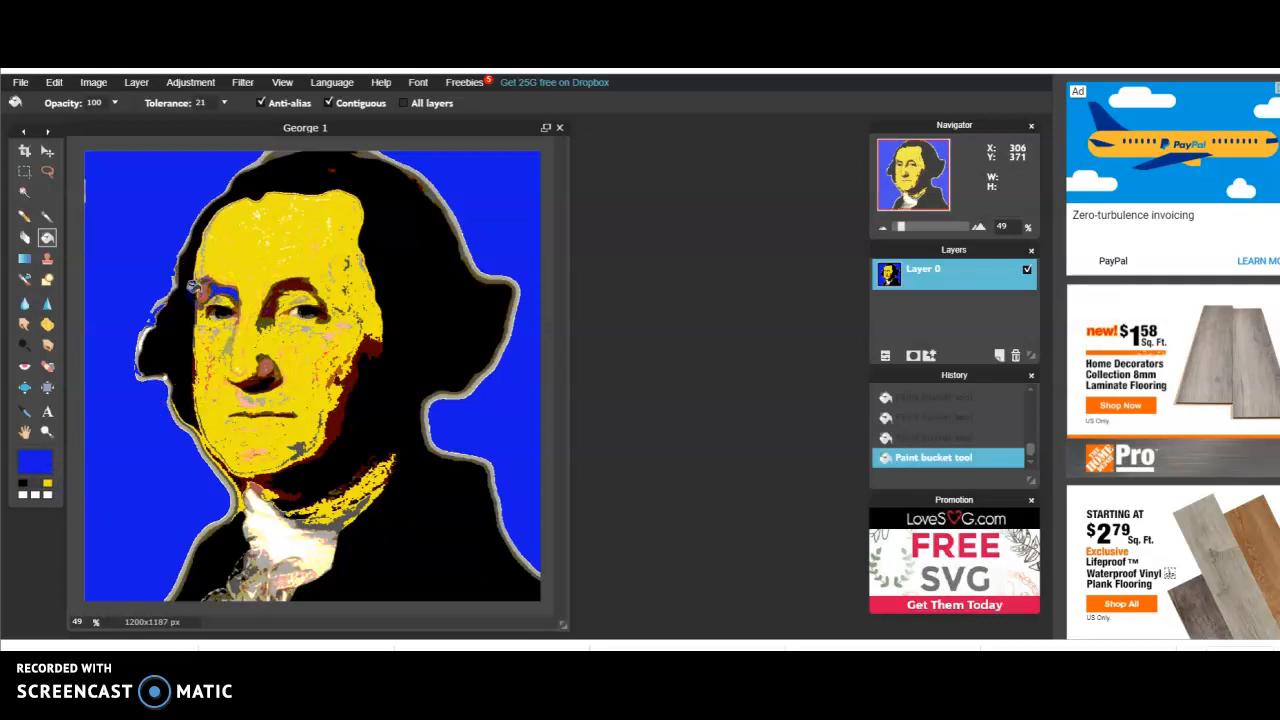
left_click(283, 285)
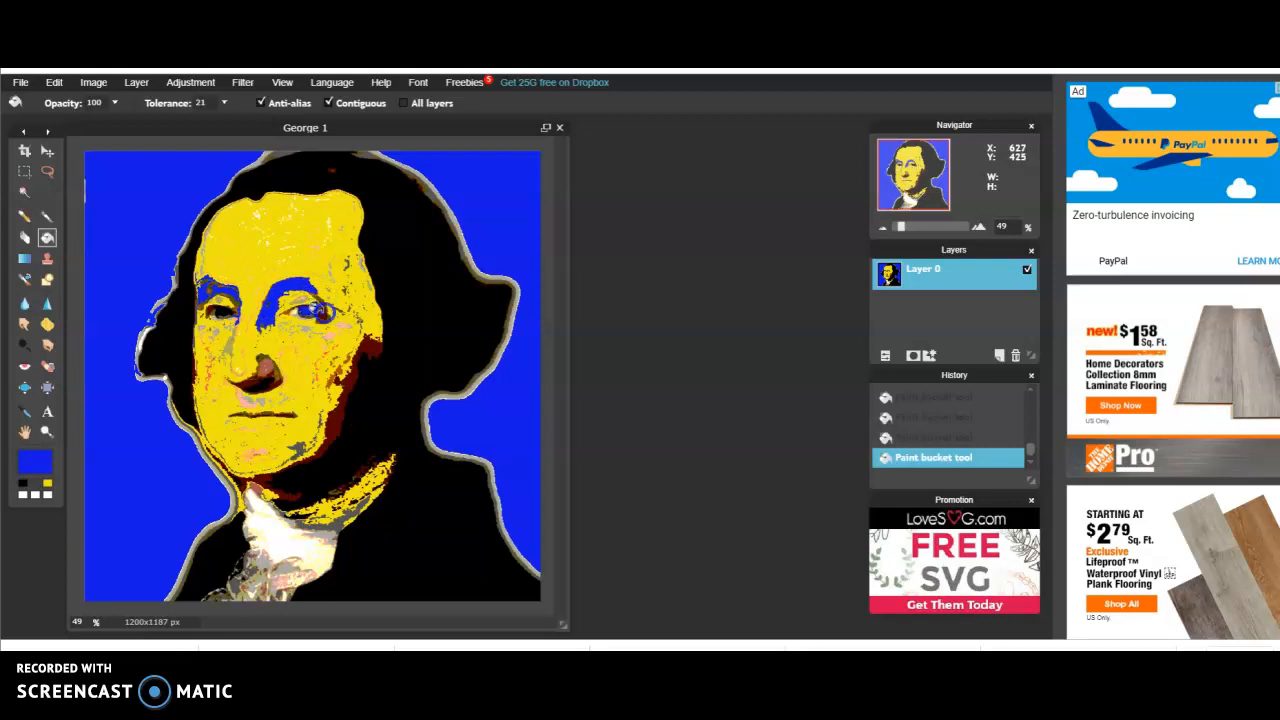
left_click(54, 82)
left_click(62, 102)
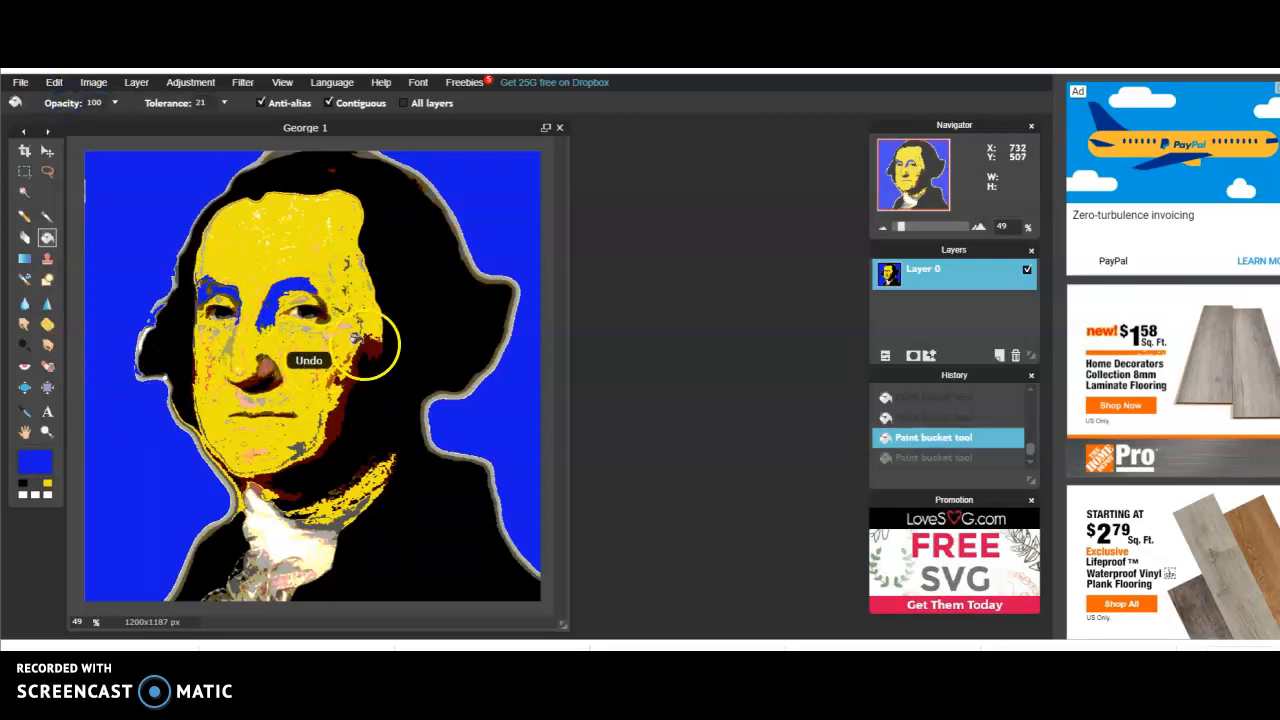
left_click(342, 391)
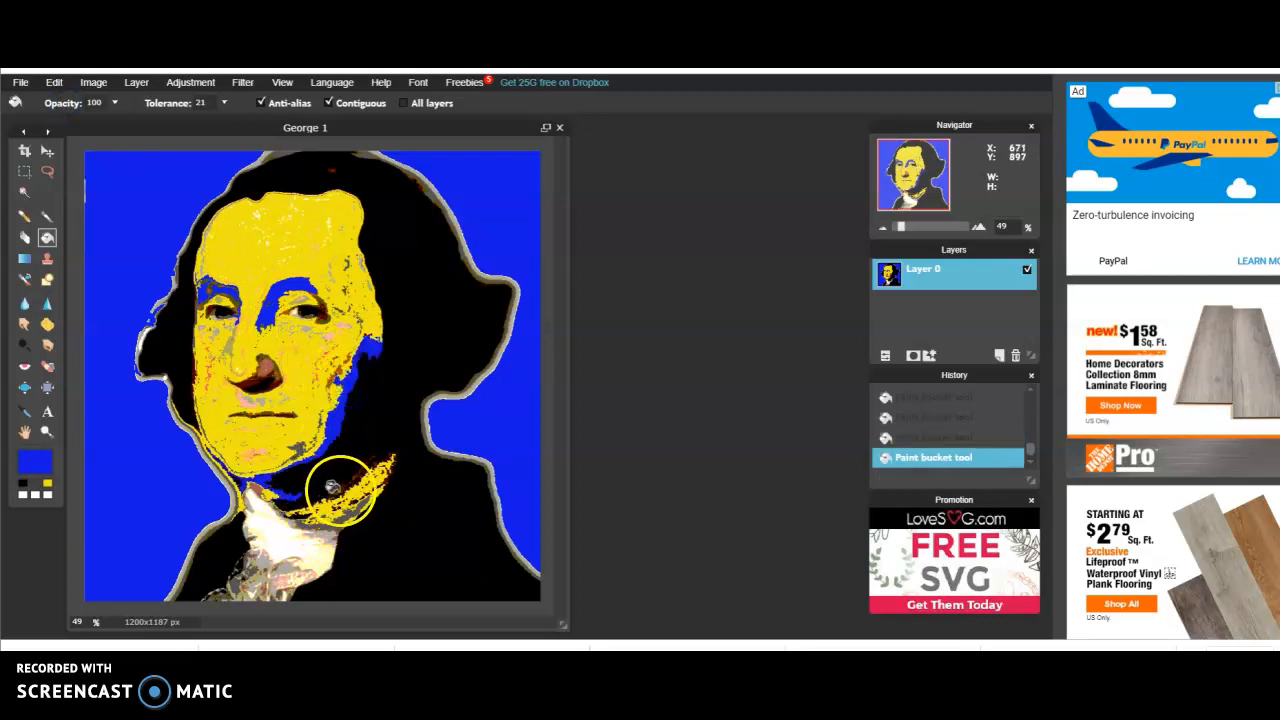
Try filling the black area below the chin with blue and undo that fill
left_click(331, 485)
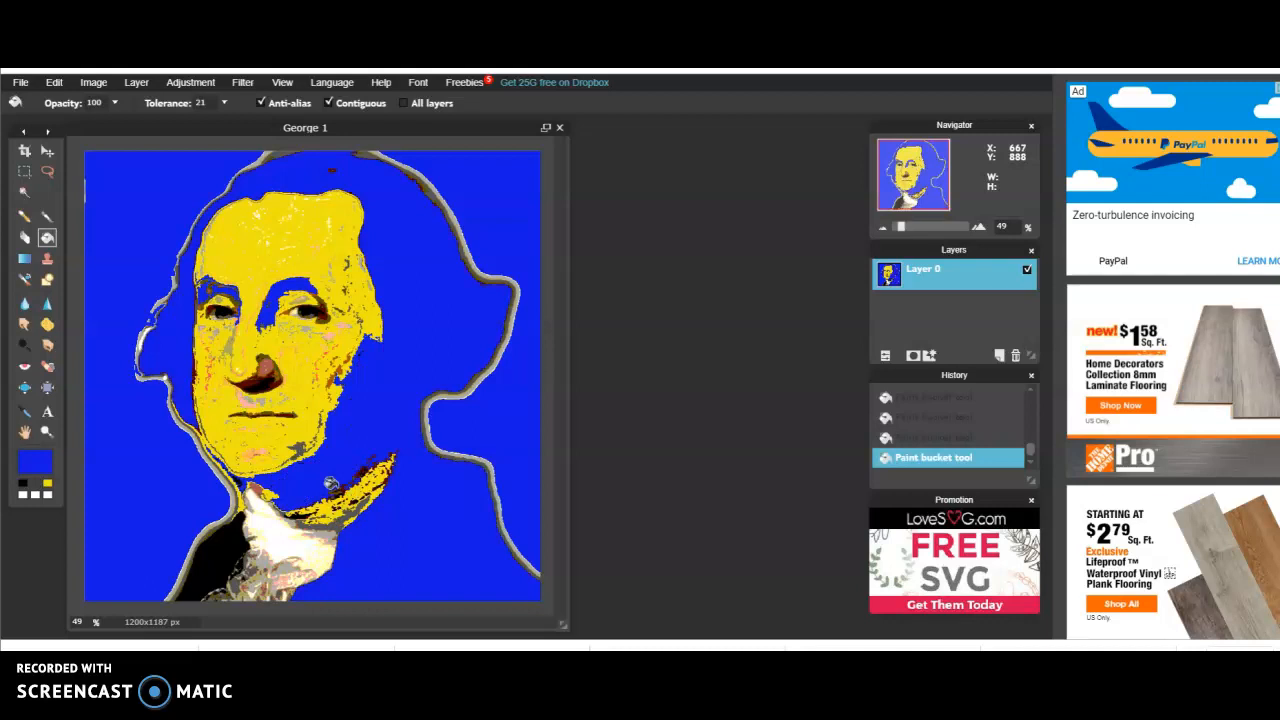
left_click(54, 82)
left_click(63, 100)
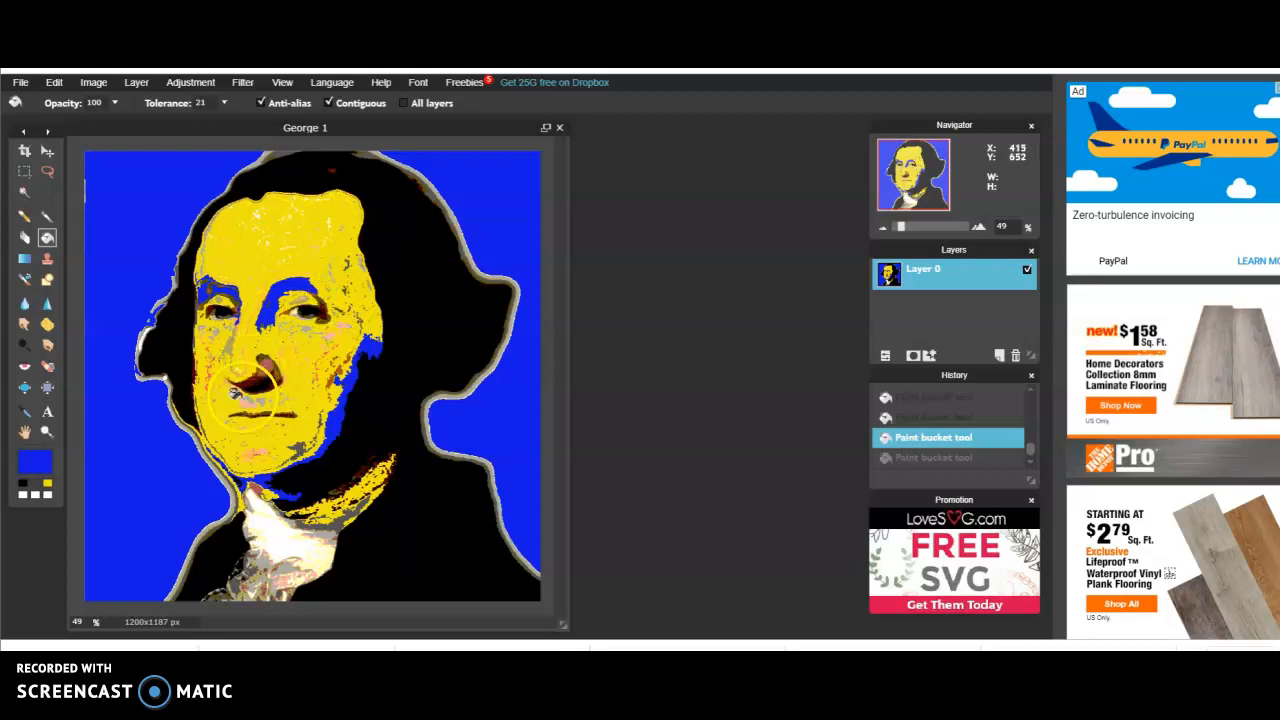
Fill the brown shadow beside and under the nose with blue
left_click(260, 364)
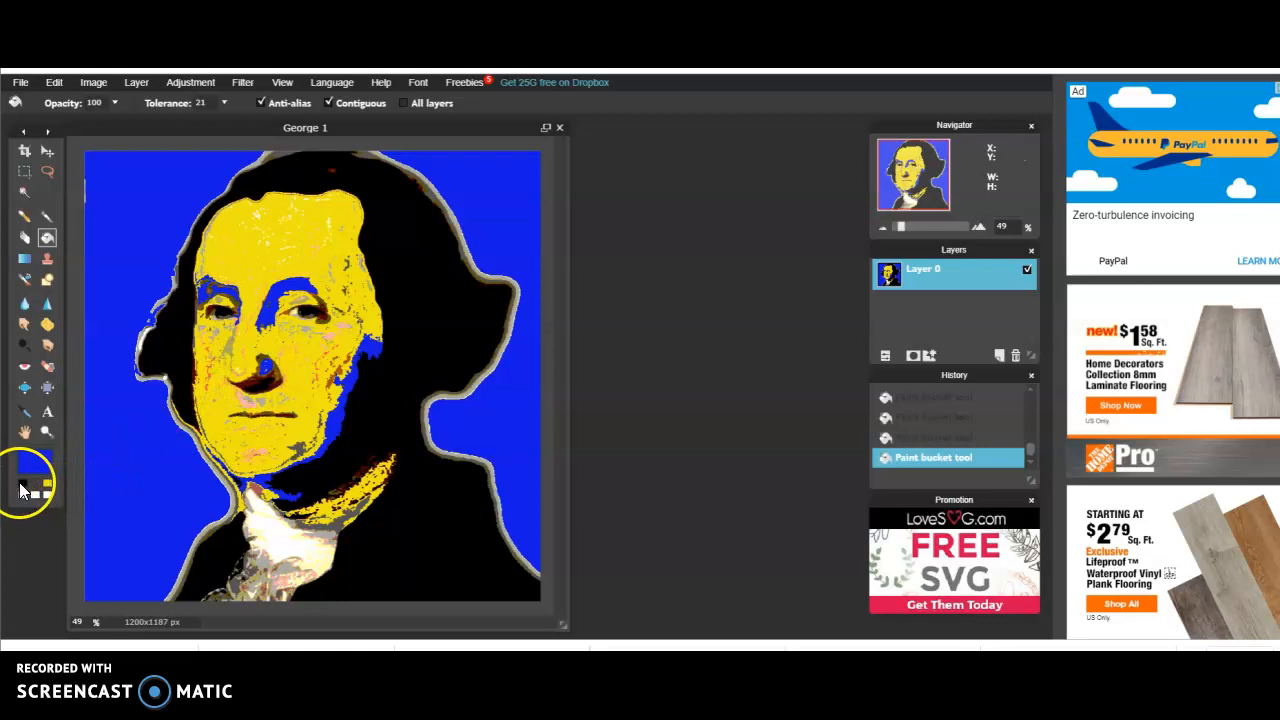
left_click(252, 369)
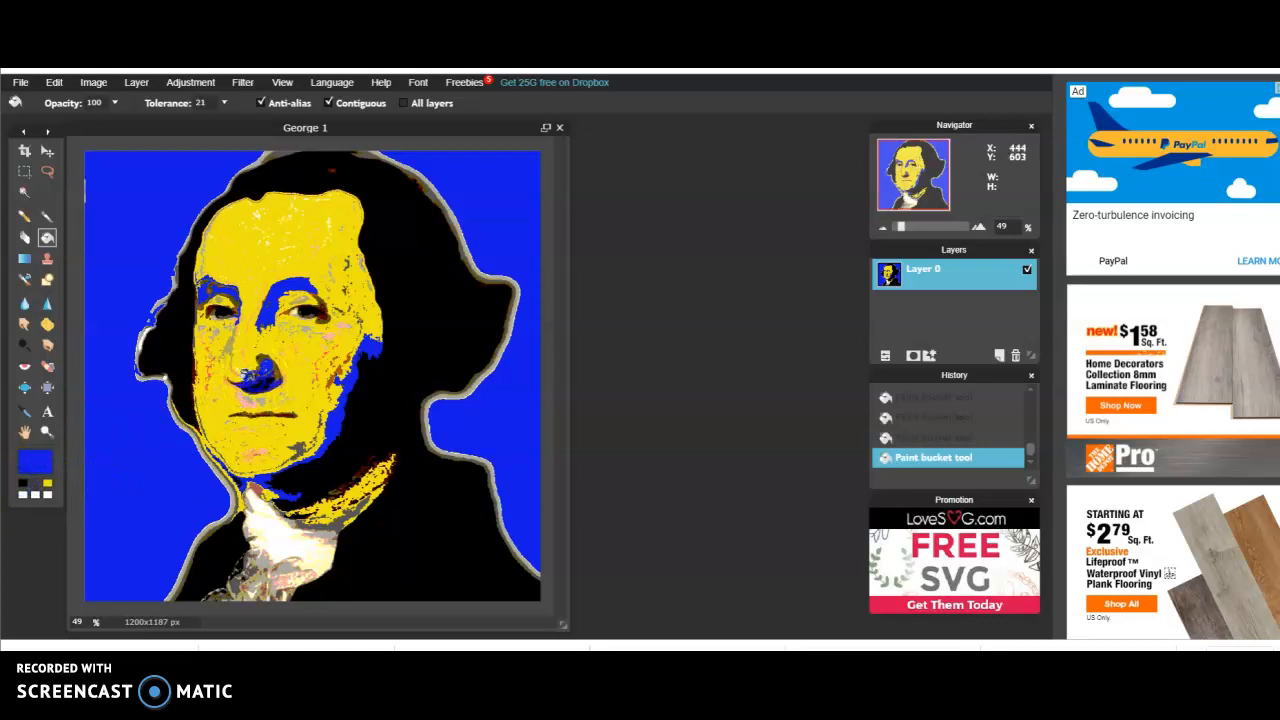
Make black #000000 the main colour and fill the nose shadow, both eyebrow shadows and the dark eye details
left_click(27, 486)
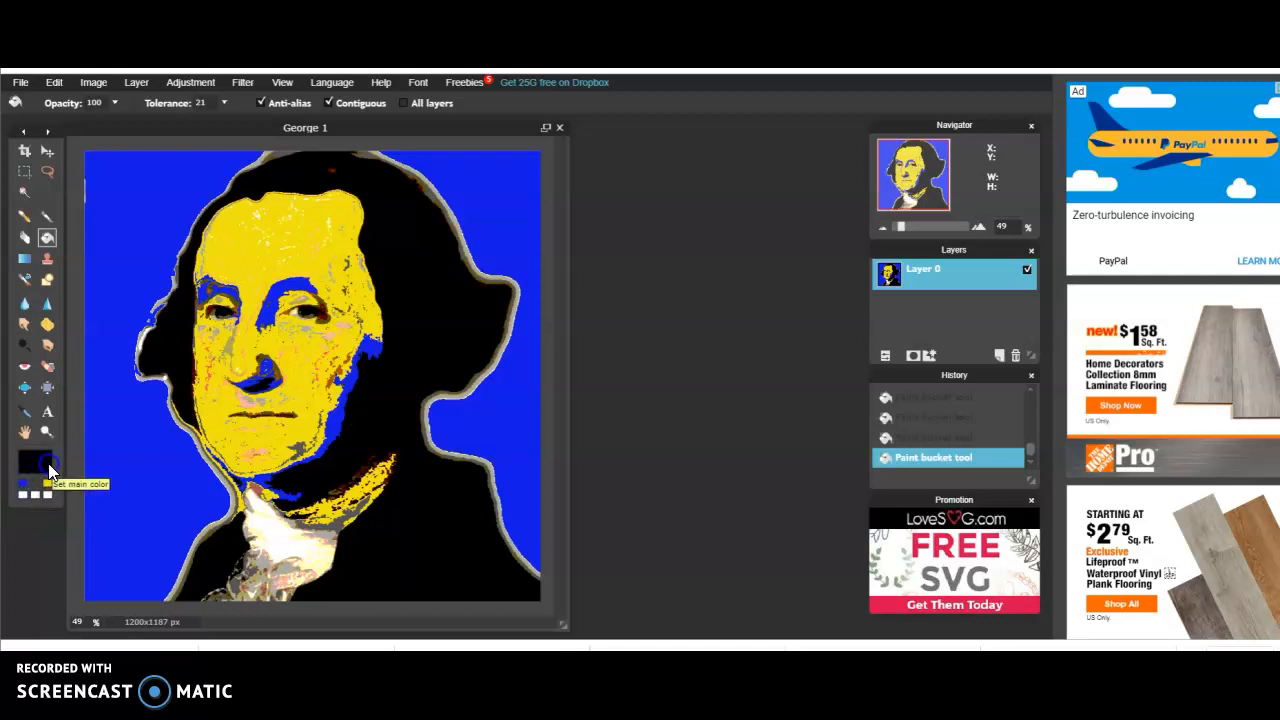
left_click(48, 468)
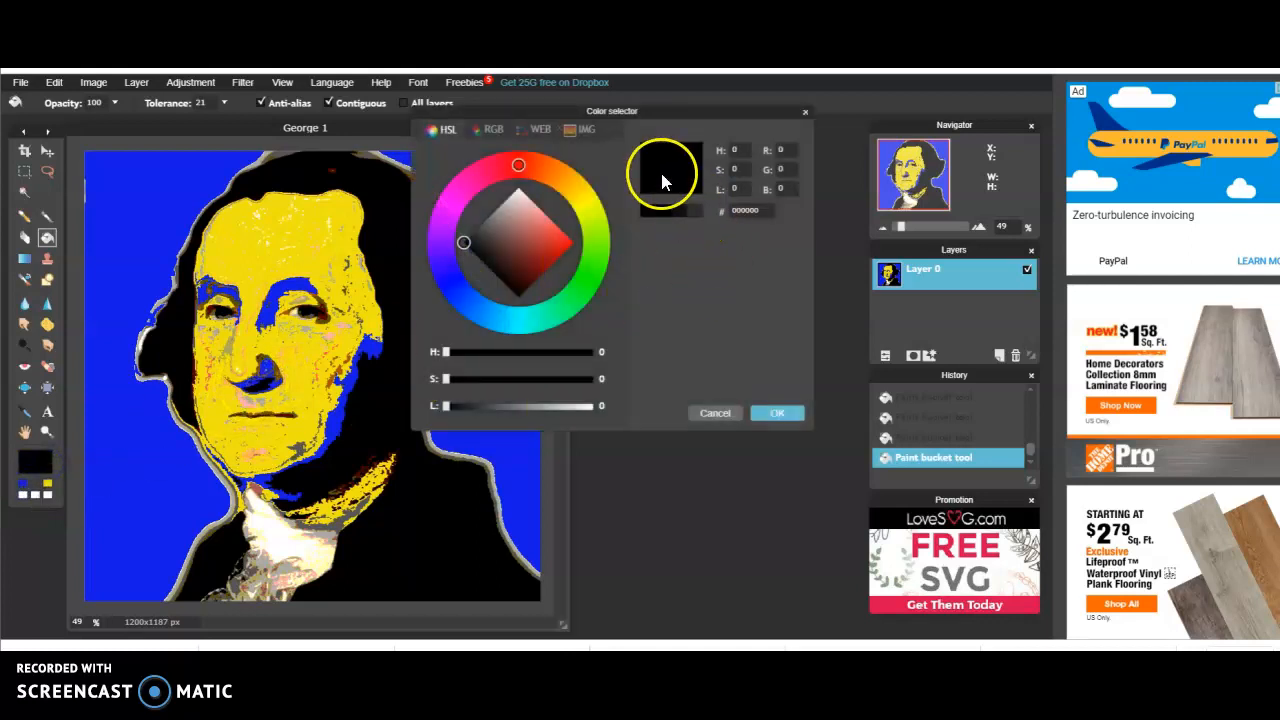
left_click(772, 413)
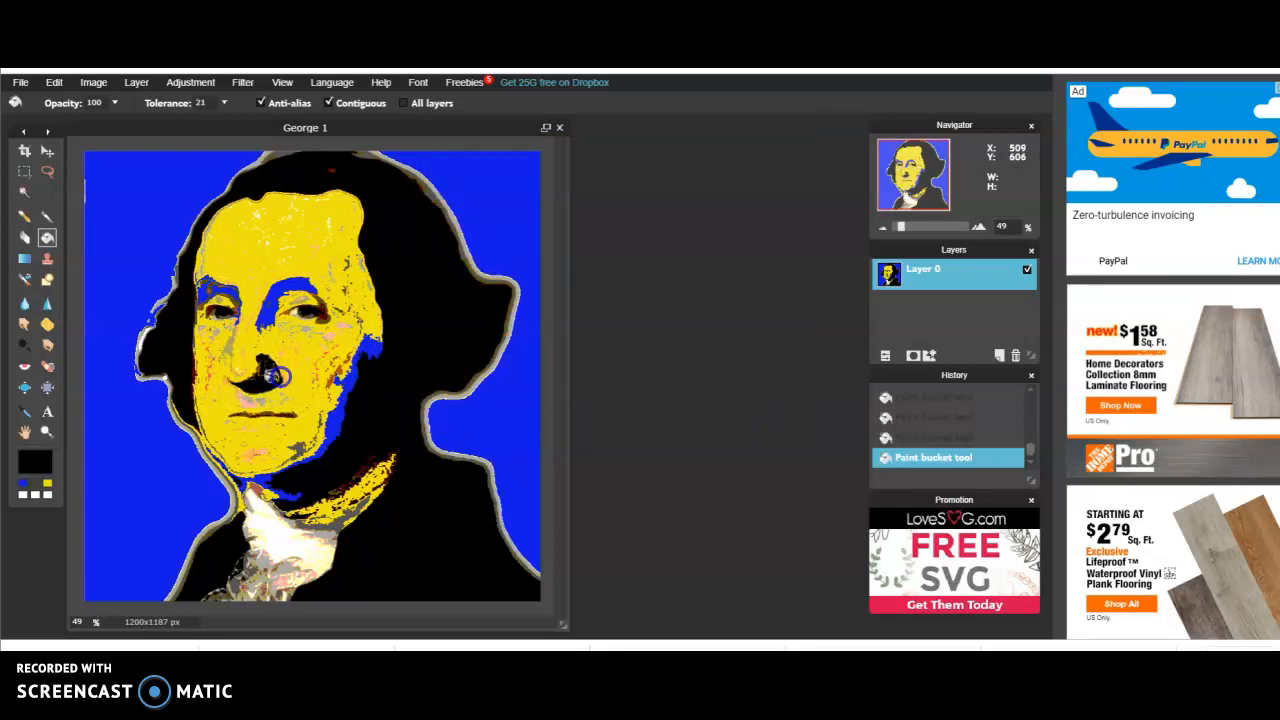
left_click(189, 284)
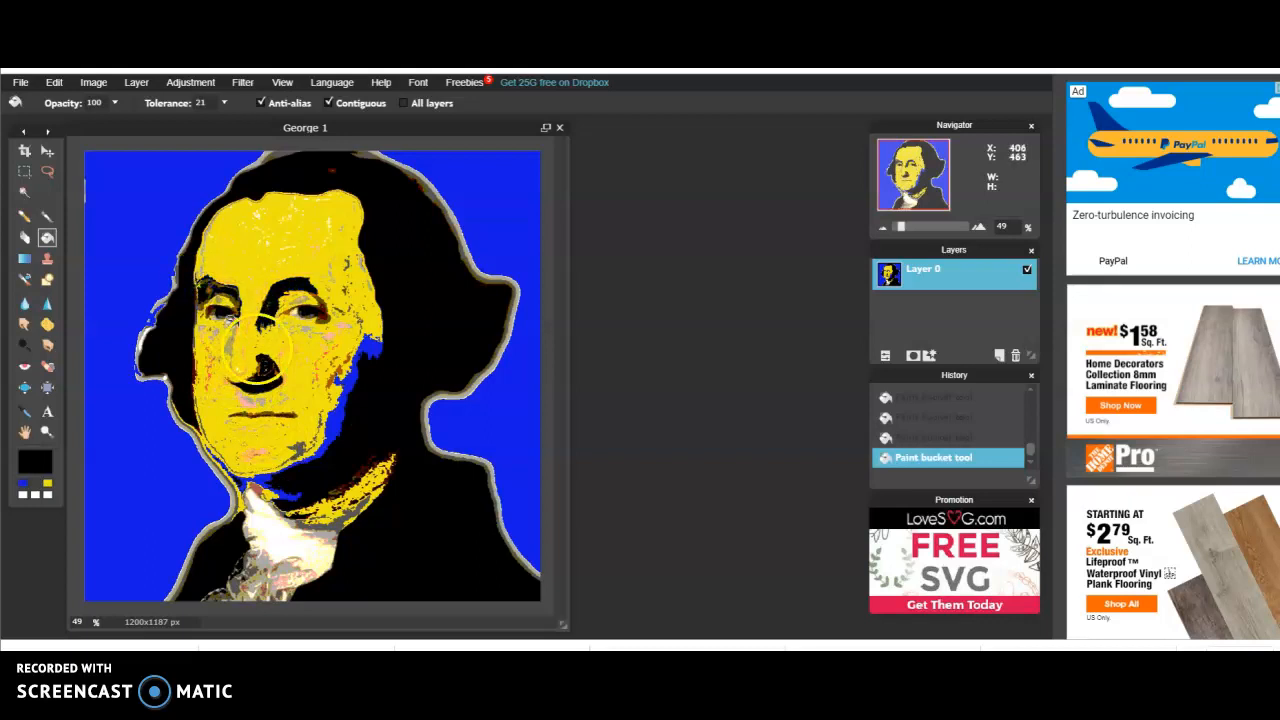
left_click(294, 309)
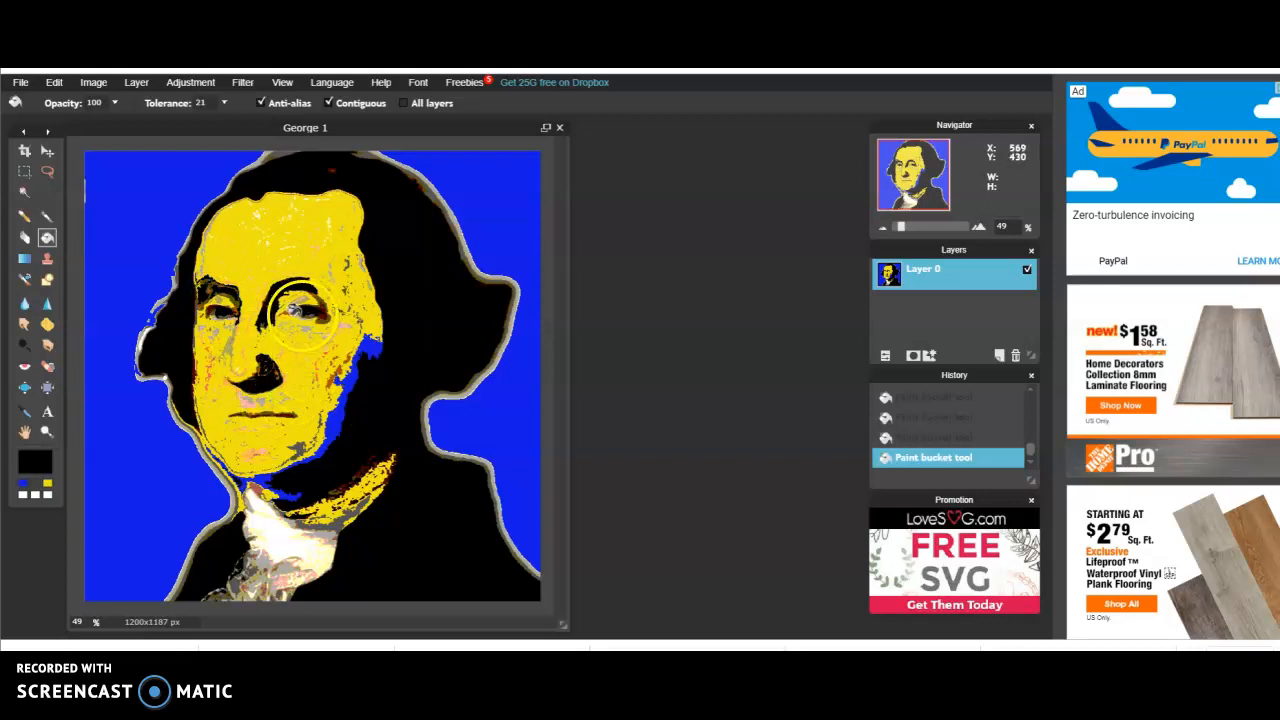
left_click(320, 310)
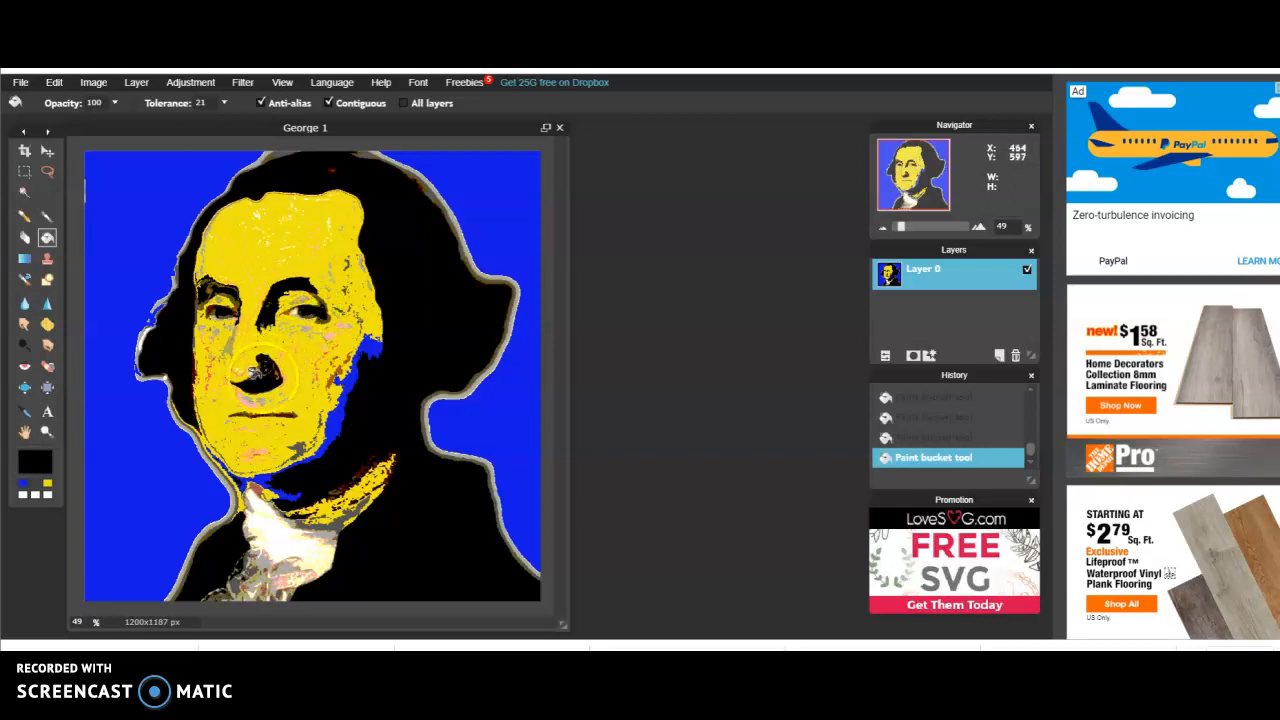
Fill the remaining dark details at the eye, eyebrow, chin edge and mouth line with black
left_click(213, 318)
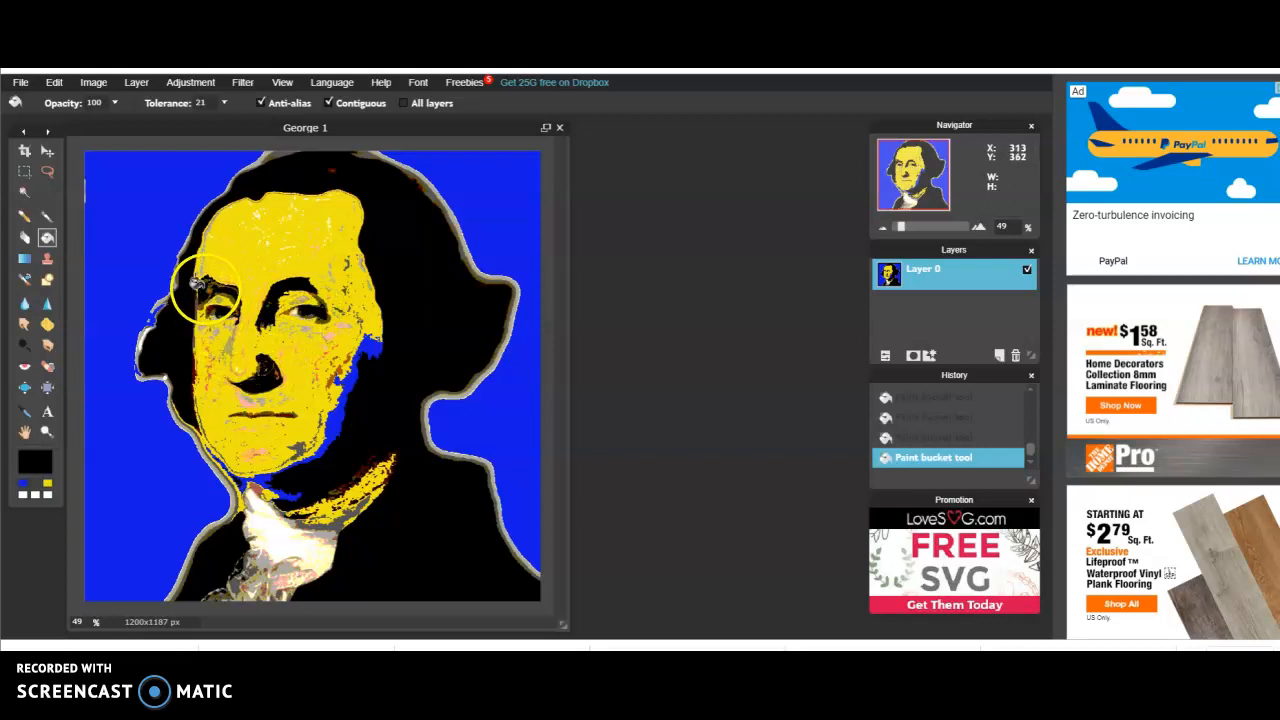
left_click(209, 288)
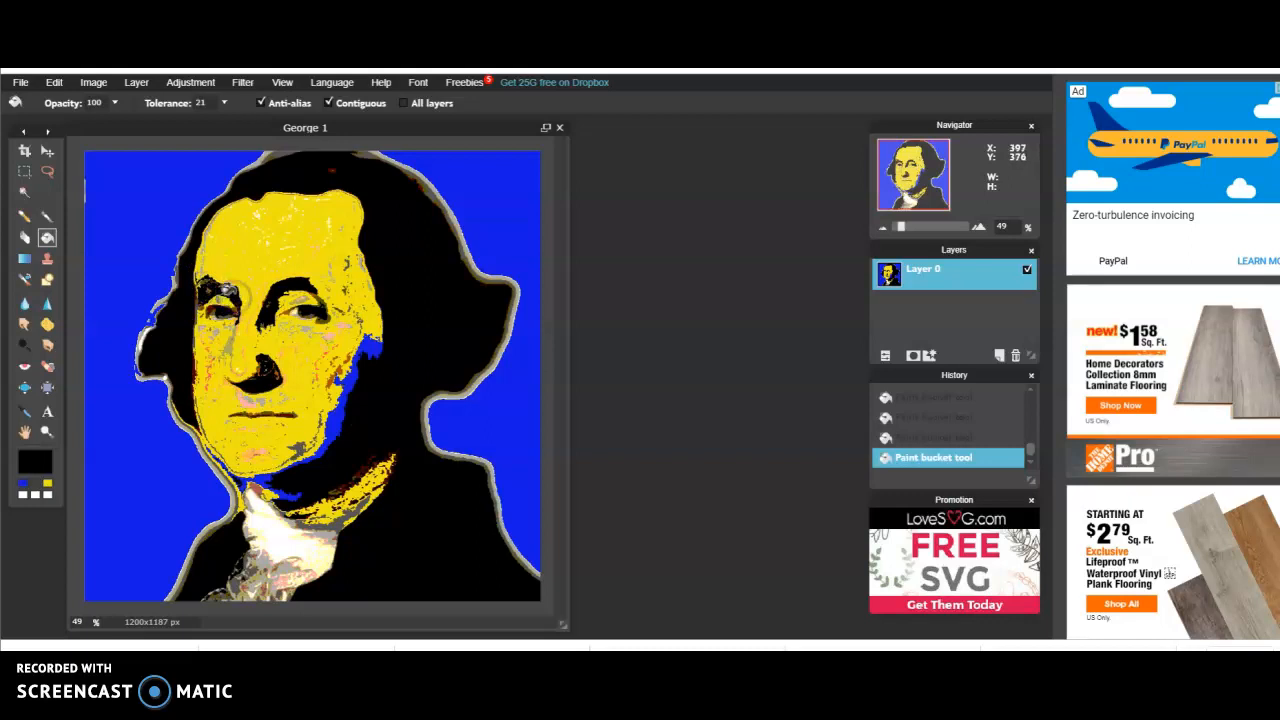
left_click(268, 478)
left_click(258, 410)
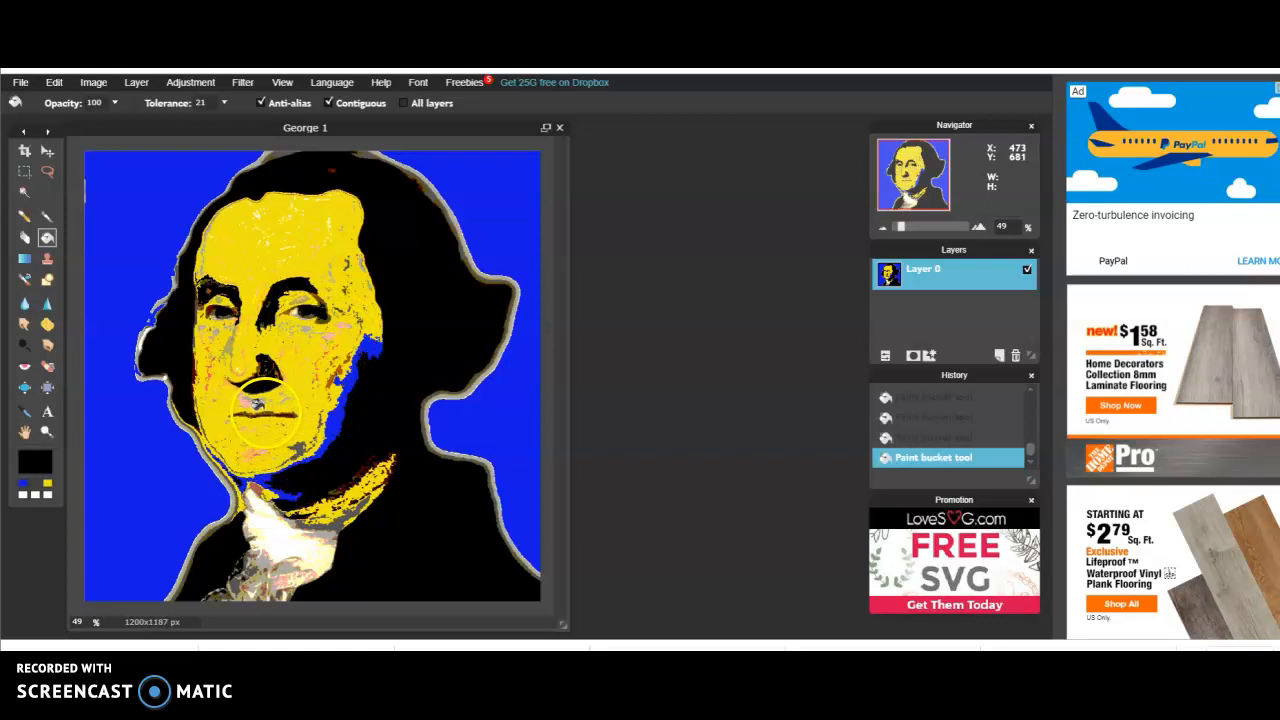
left_click(263, 415)
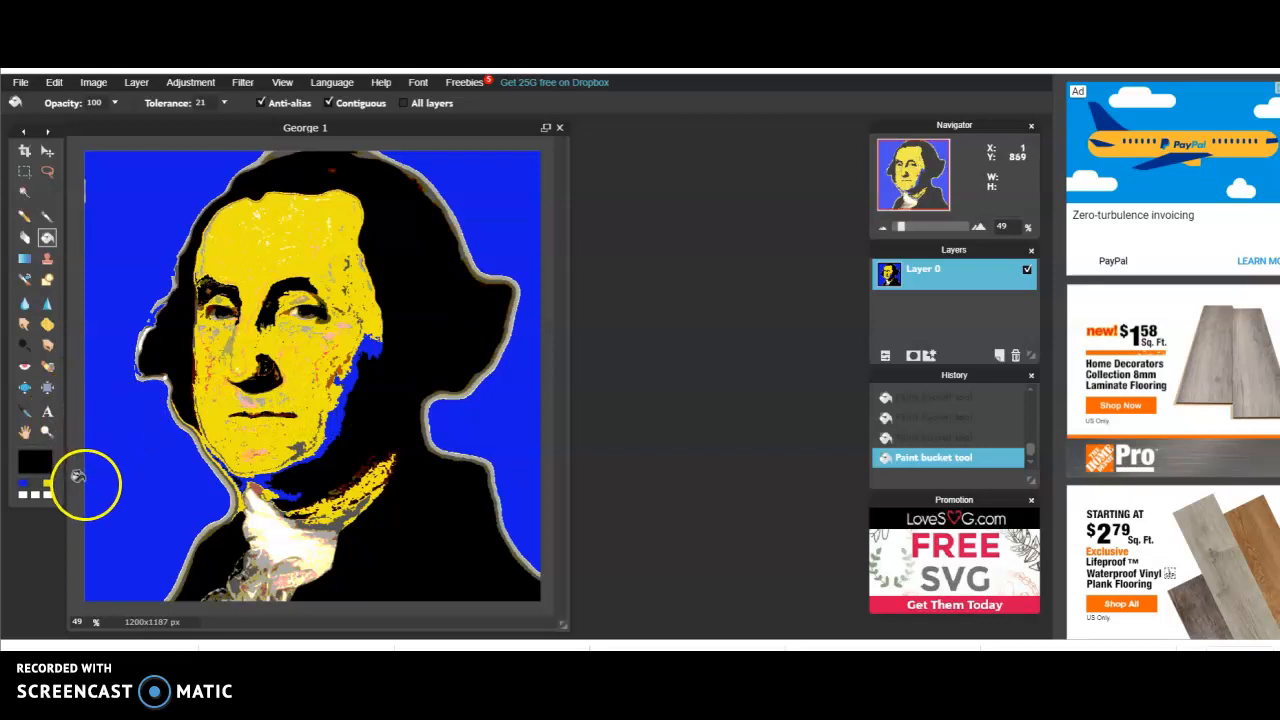
Make the spare white swatch the main colour and change it to a bright, saturated red
left_click(35, 500)
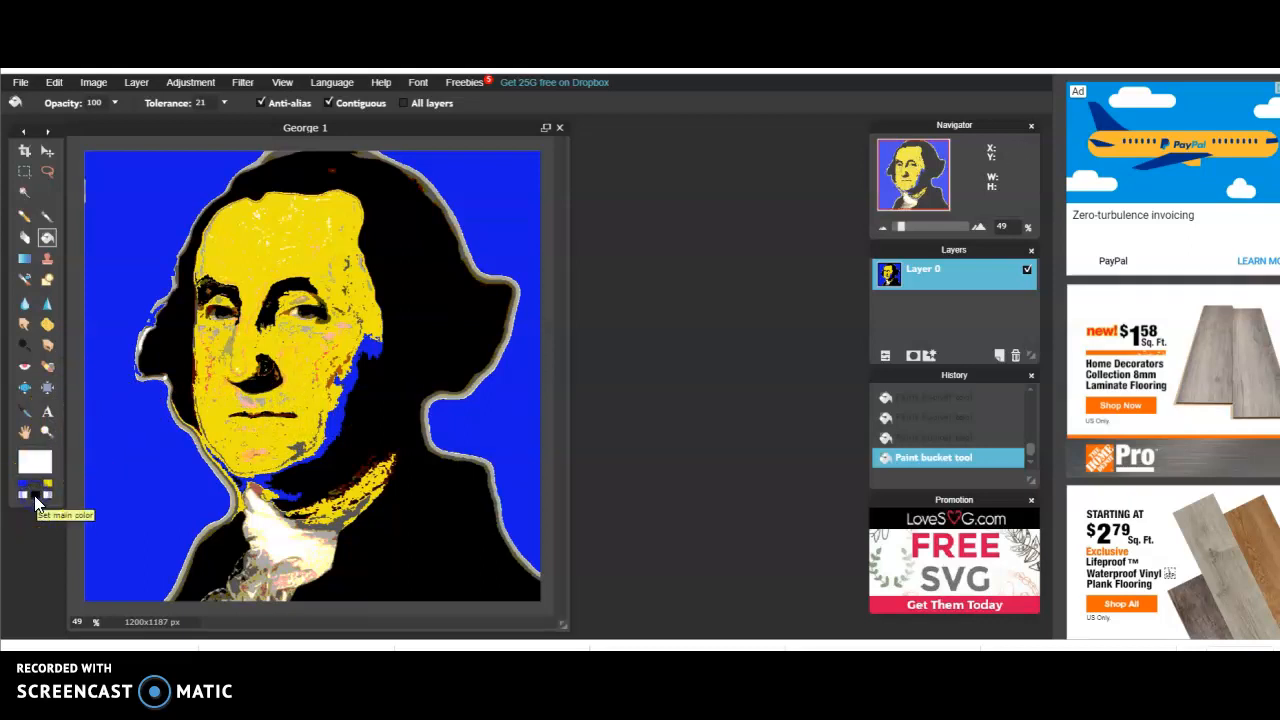
left_click(35, 461)
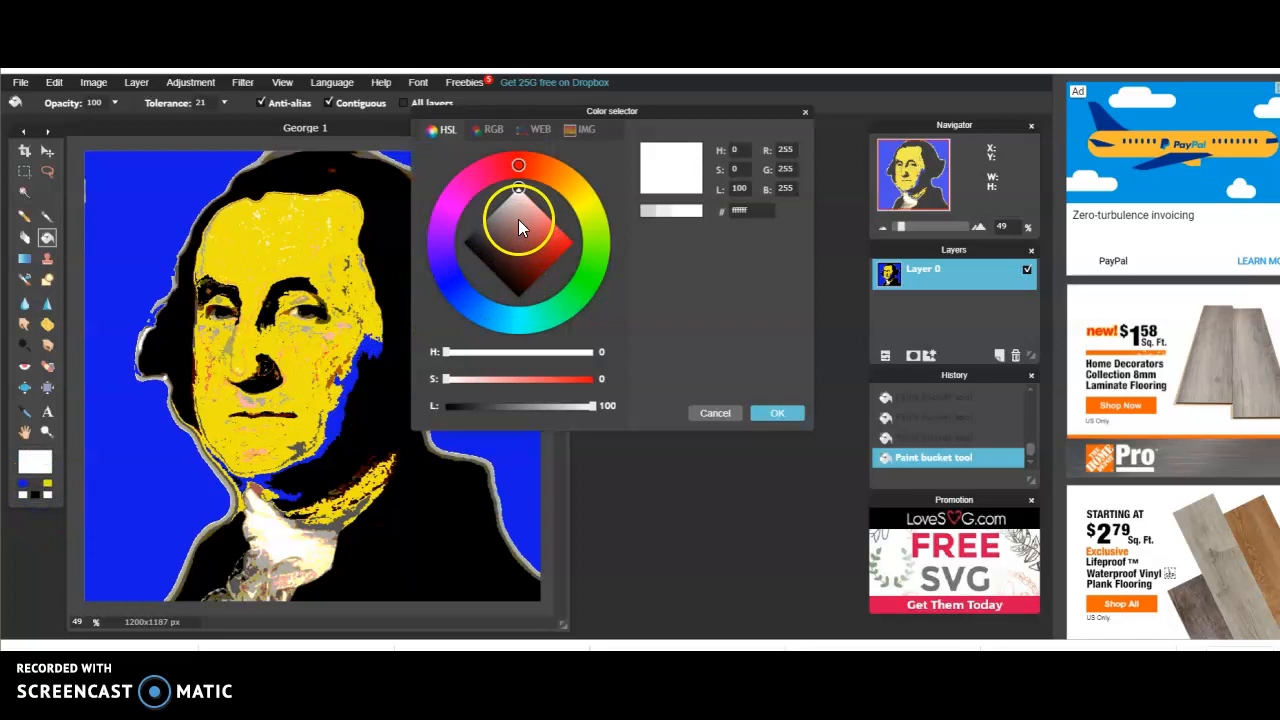
left_click_drag(522, 193, 564, 247)
left_click(516, 166)
mouse_move(516, 166)
left_mouse_down()
mouse_move(464, 191)
mouse_move(495, 168)
mouse_move(488, 160)
left_mouse_up()
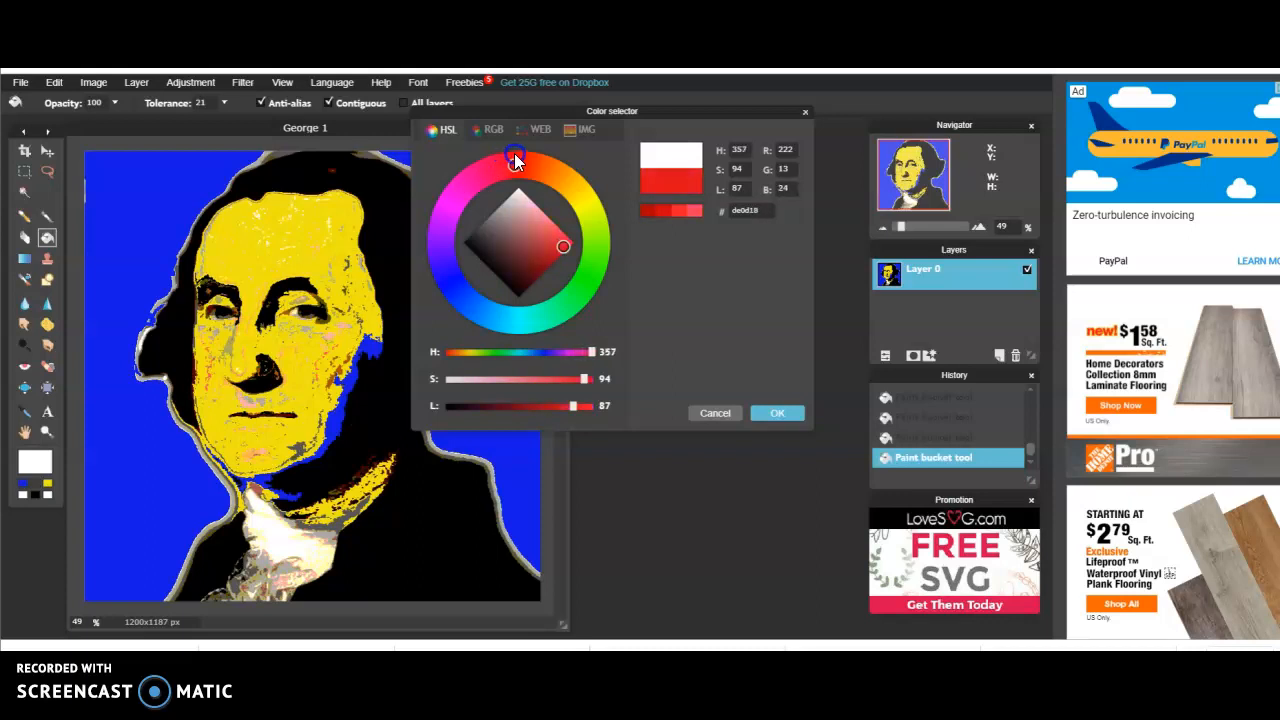
left_click_drag(579, 271, 566, 242)
left_click(787, 418)
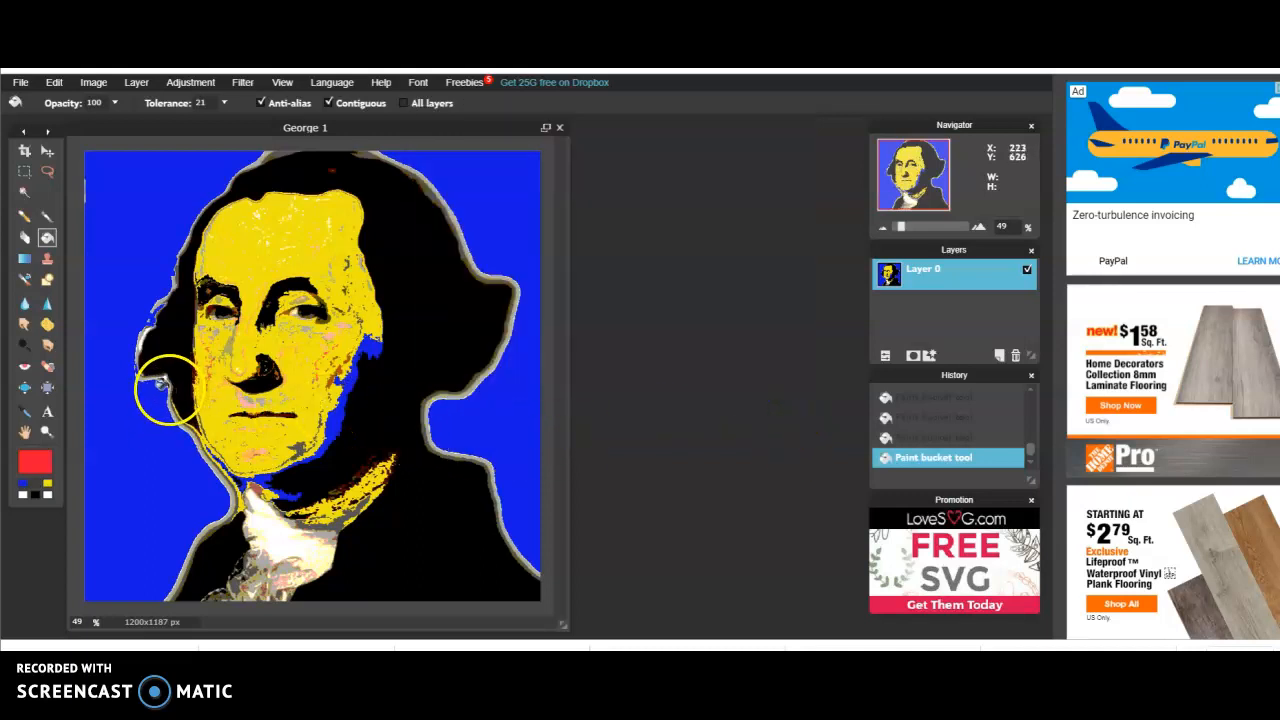
Try filling the thin outline beside the hair and jaw with red, and undo the three fills
left_click(157, 381)
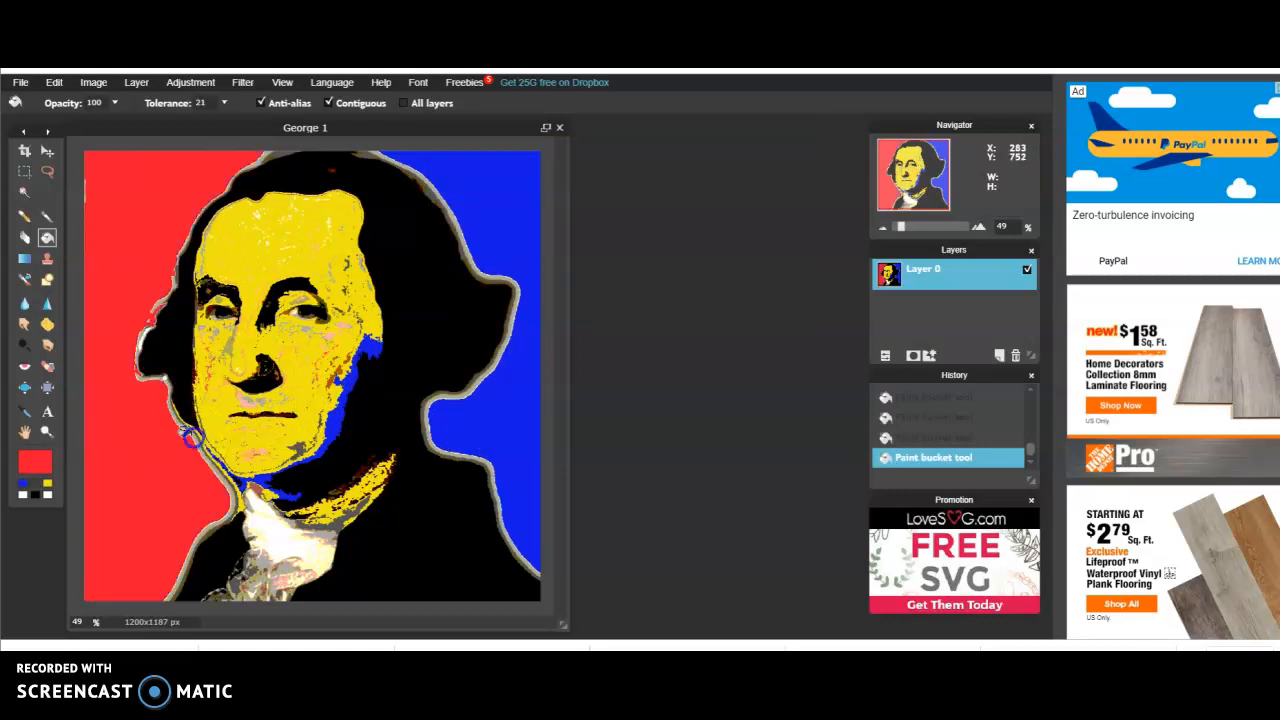
left_click(190, 436)
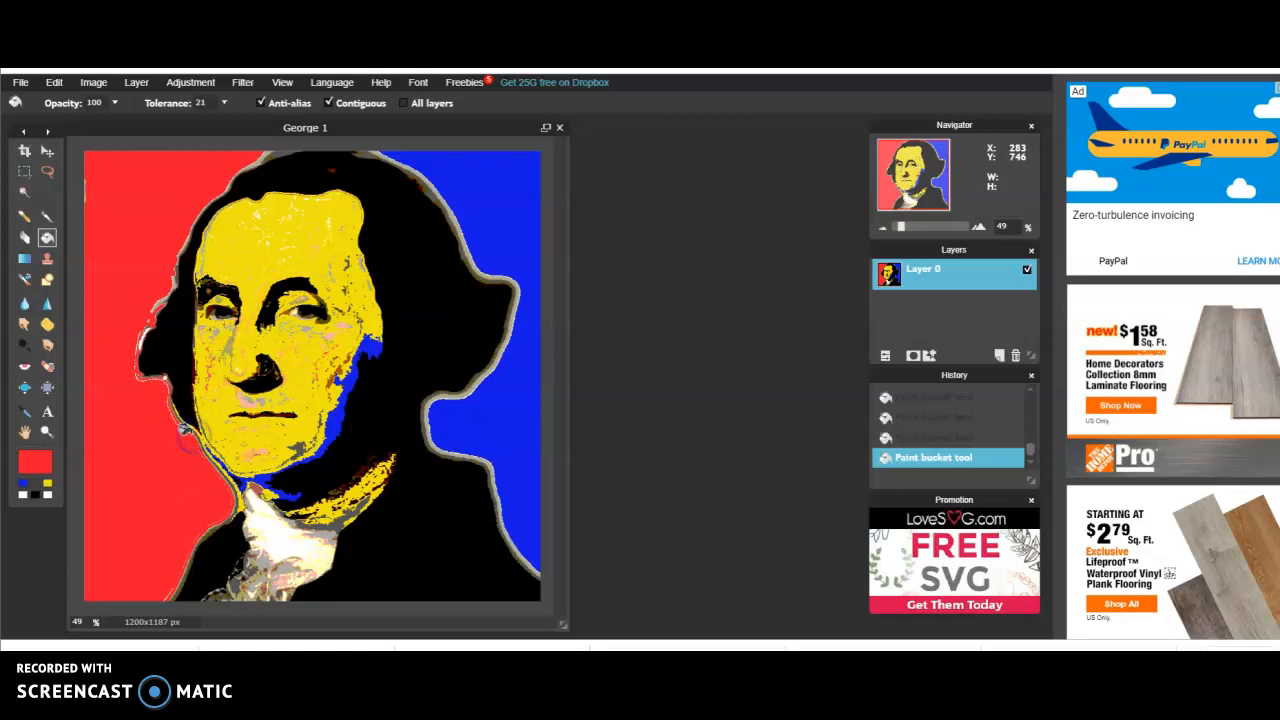
left_click(55, 85)
left_click(57, 107)
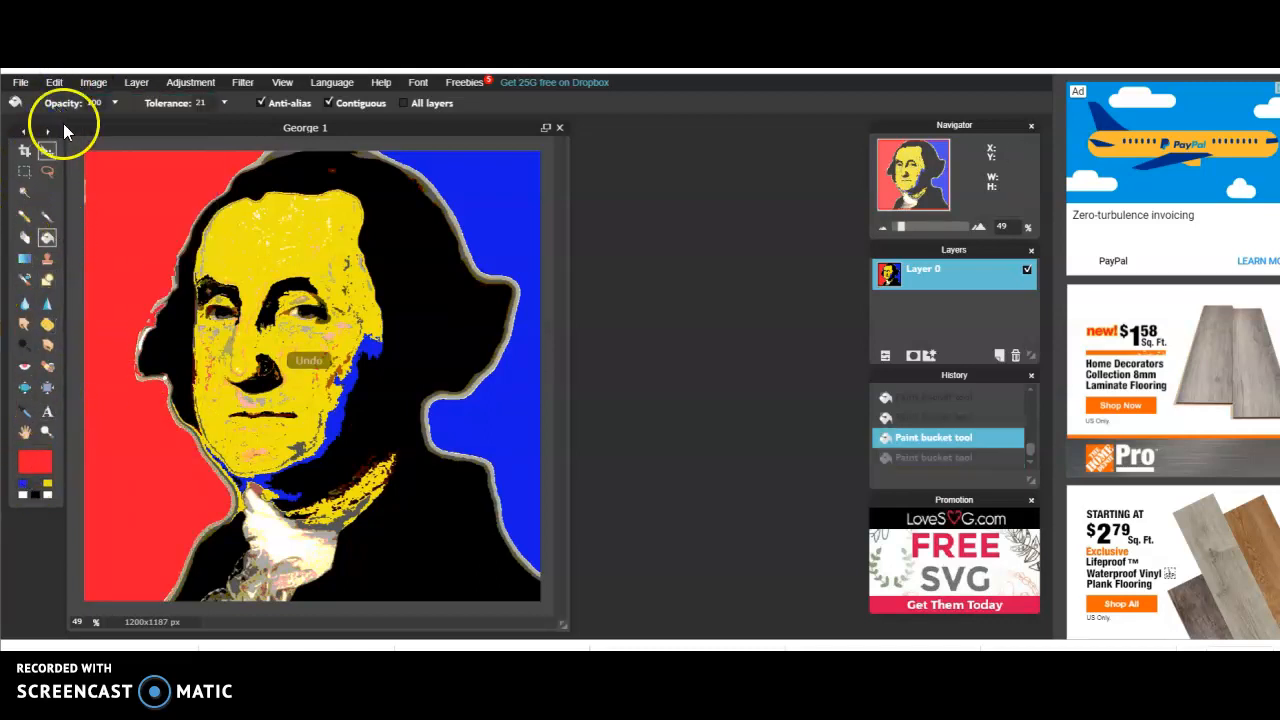
left_click(52, 80)
left_click(61, 104)
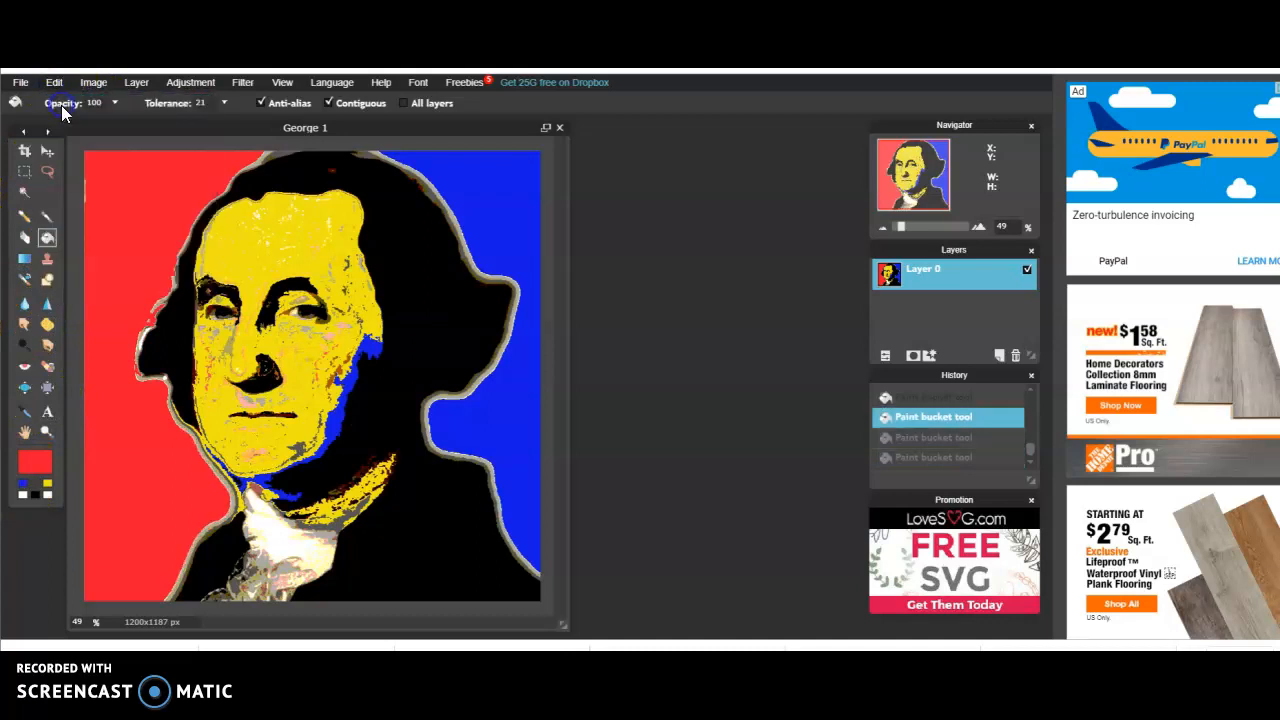
left_click(56, 85)
left_click(59, 107)
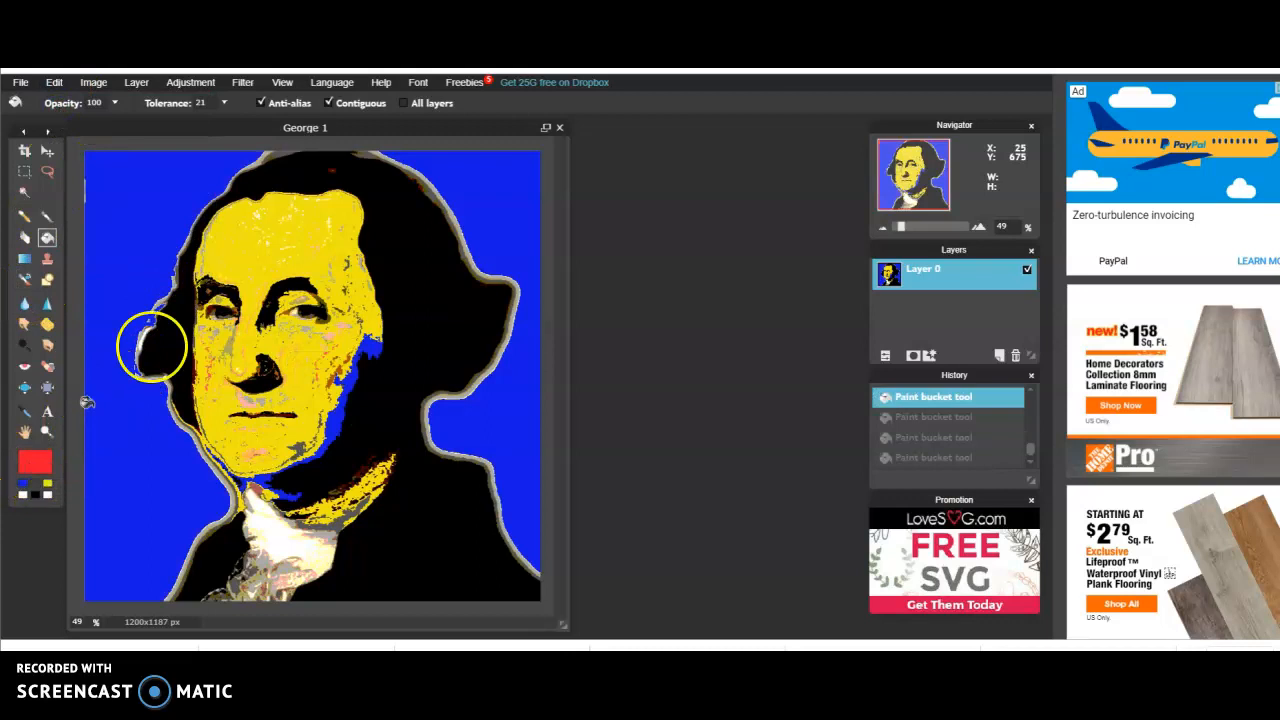
Fill the thin grey outline around the hair and shoulders and the yellow patch on the neck with red
left_click(139, 332)
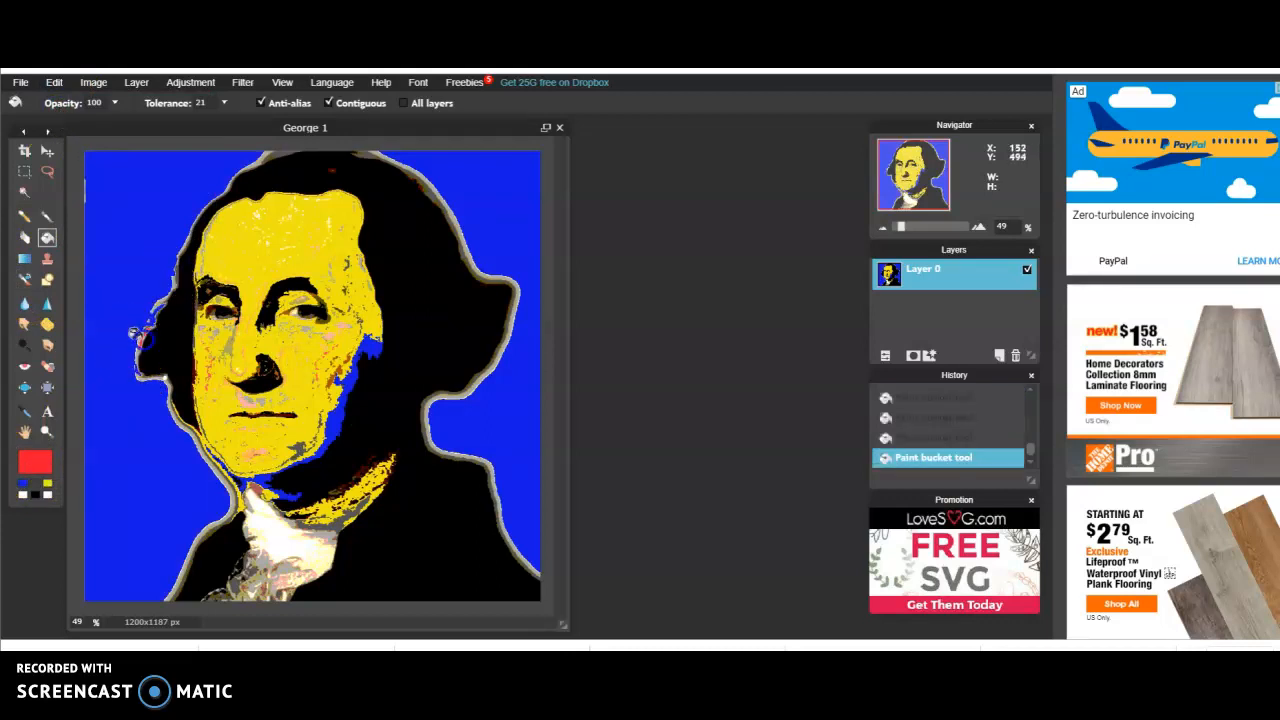
left_click(130, 342)
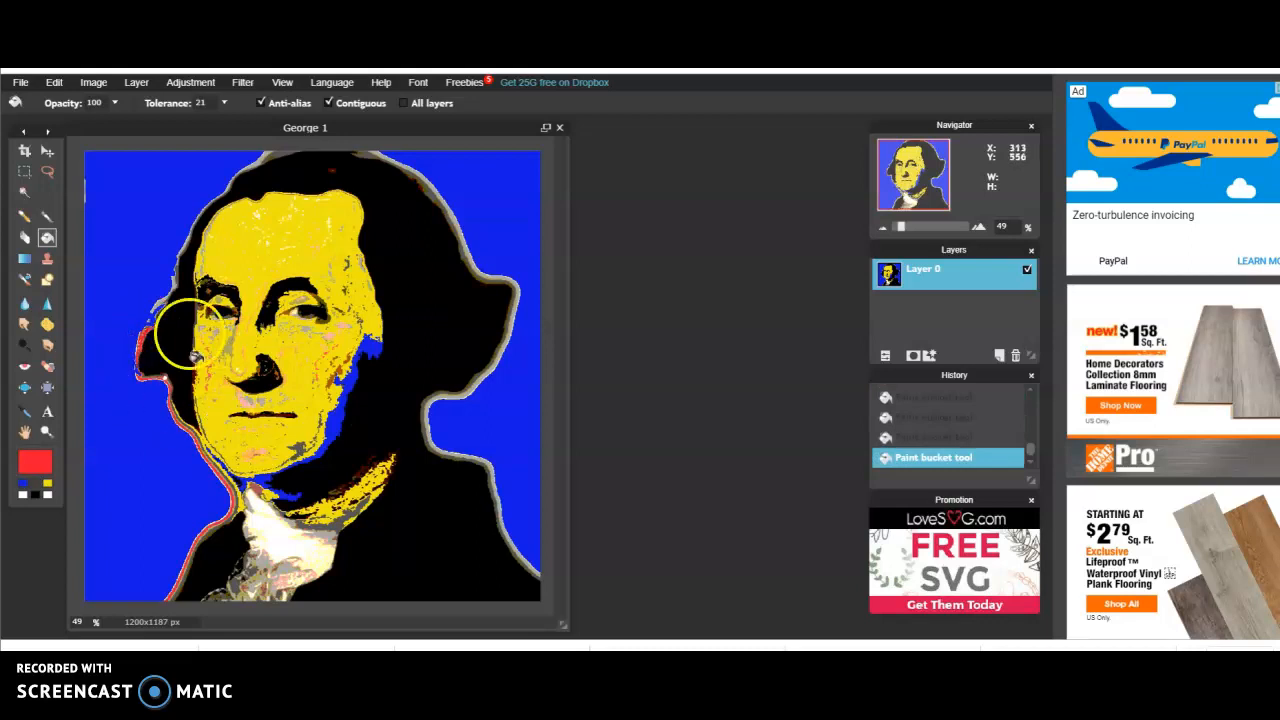
left_click(446, 212)
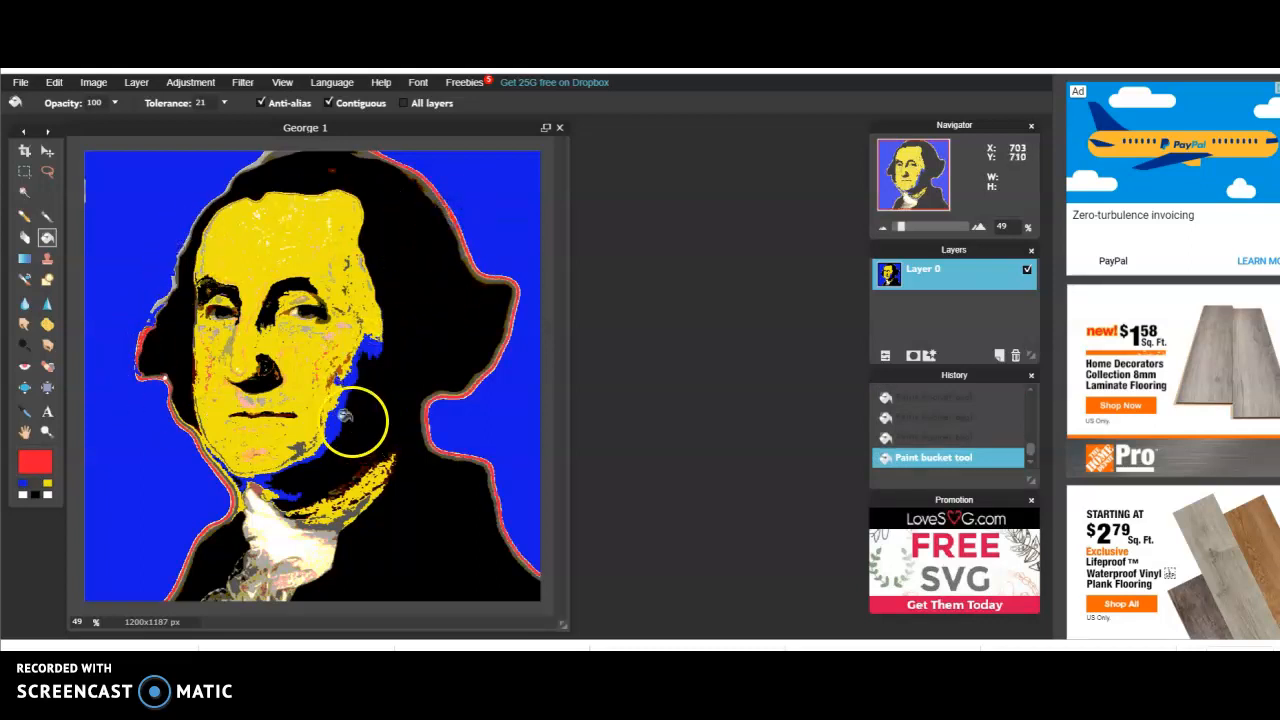
left_click(357, 498)
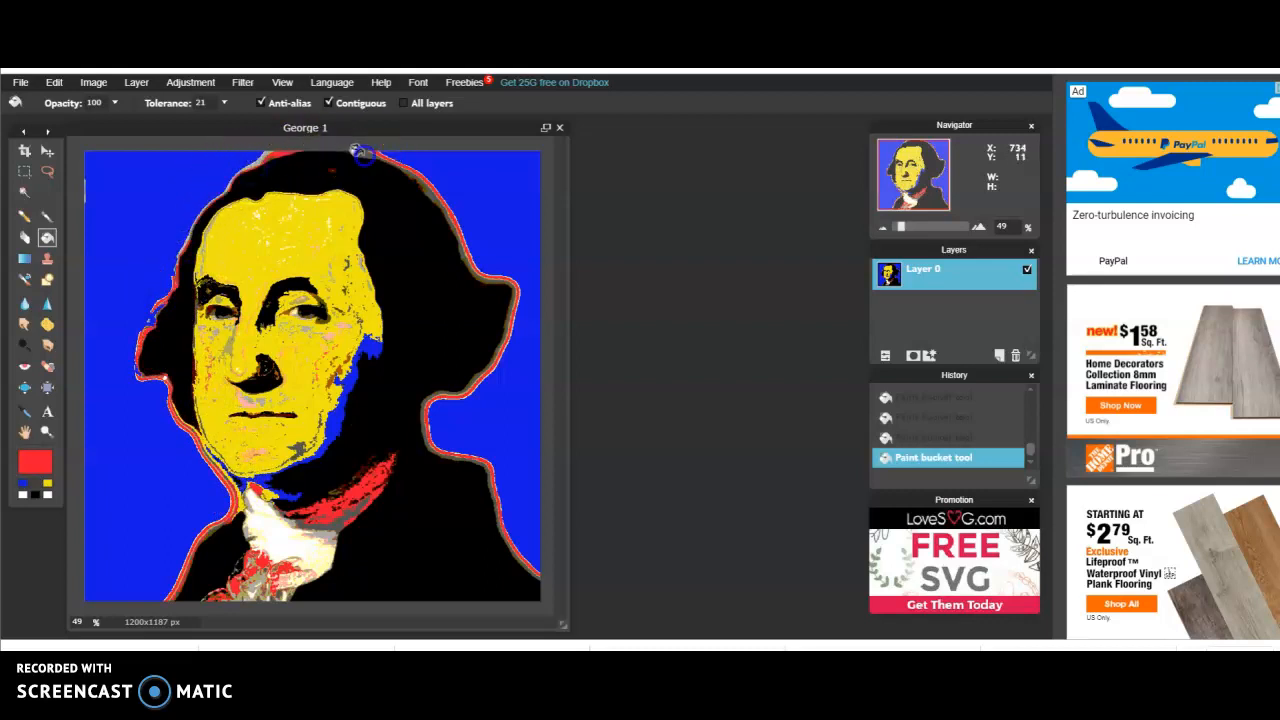
Paint over stray specks on the chin and cheek in yellow with a soft 30-pixel brush
left_click(45, 219)
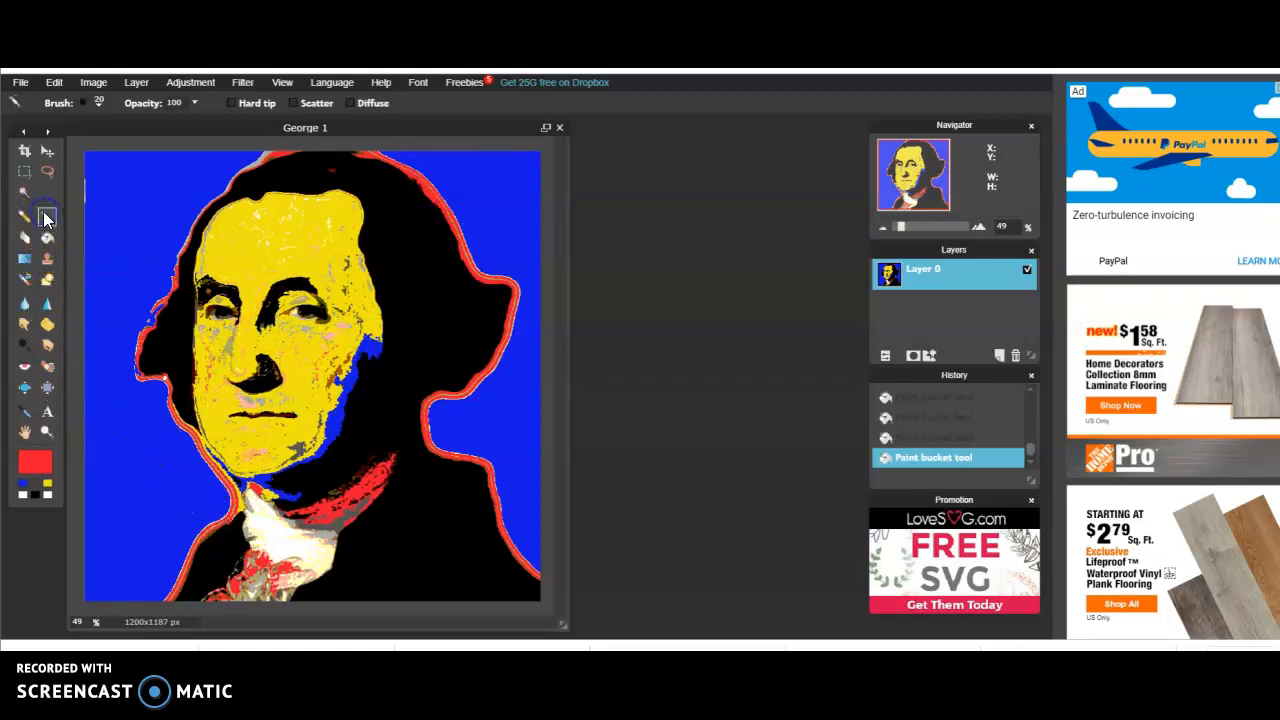
left_click(47, 483)
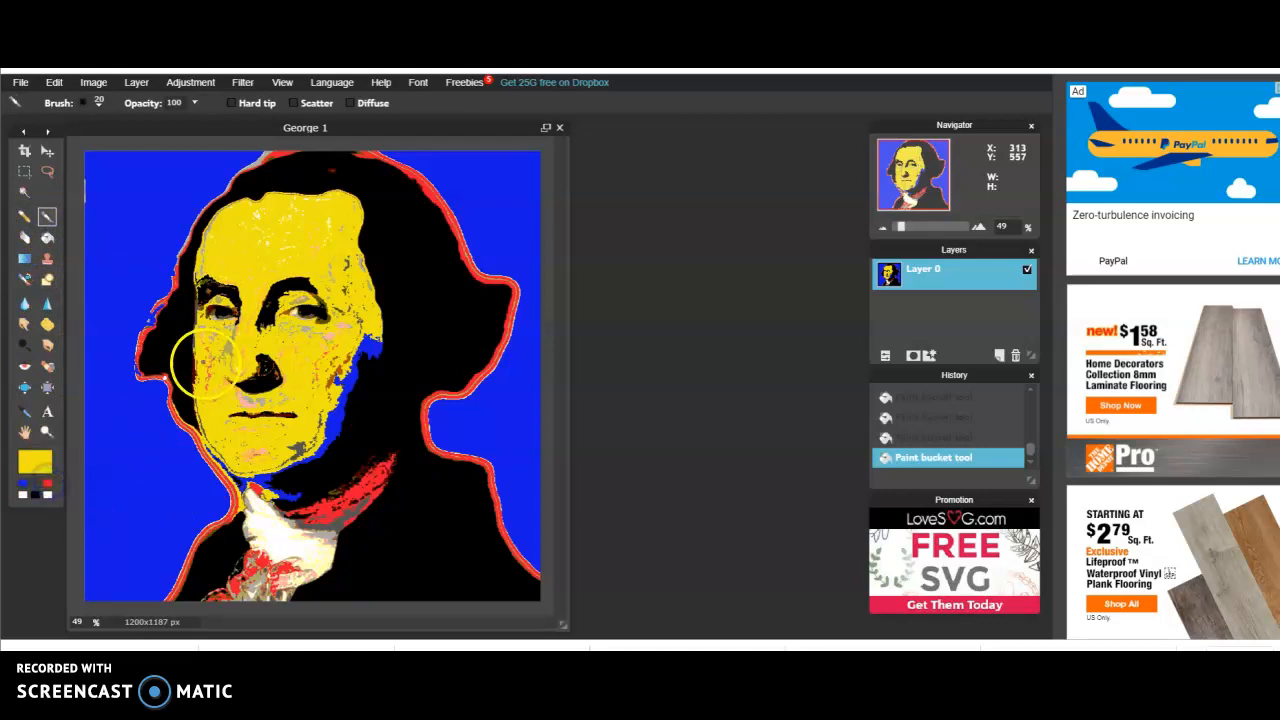
left_click(84, 101)
left_click(170, 176)
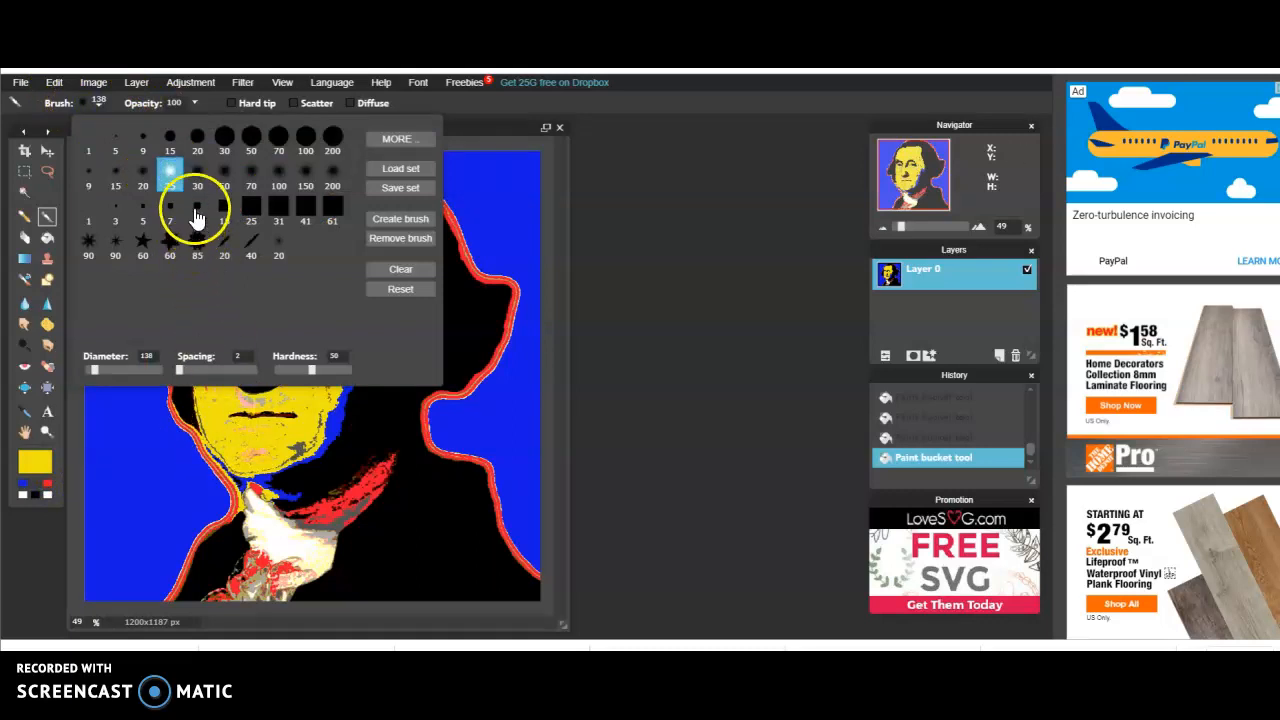
left_click(198, 176)
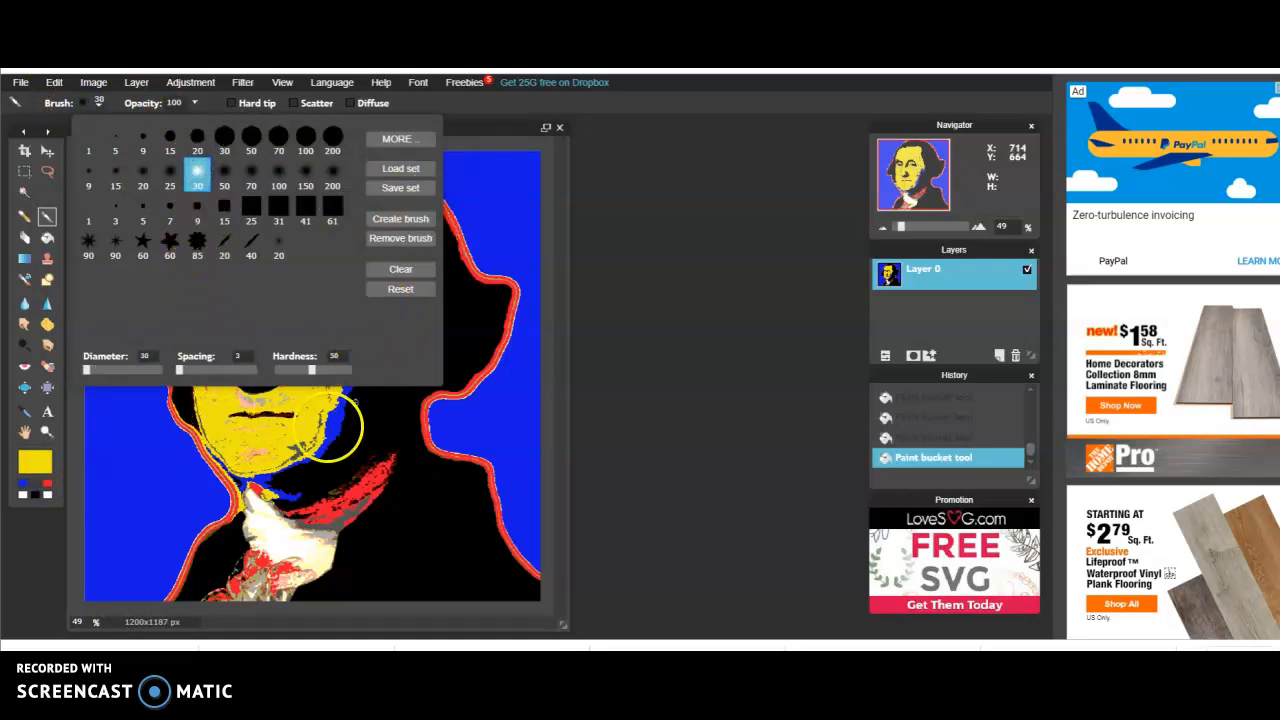
left_click(247, 450)
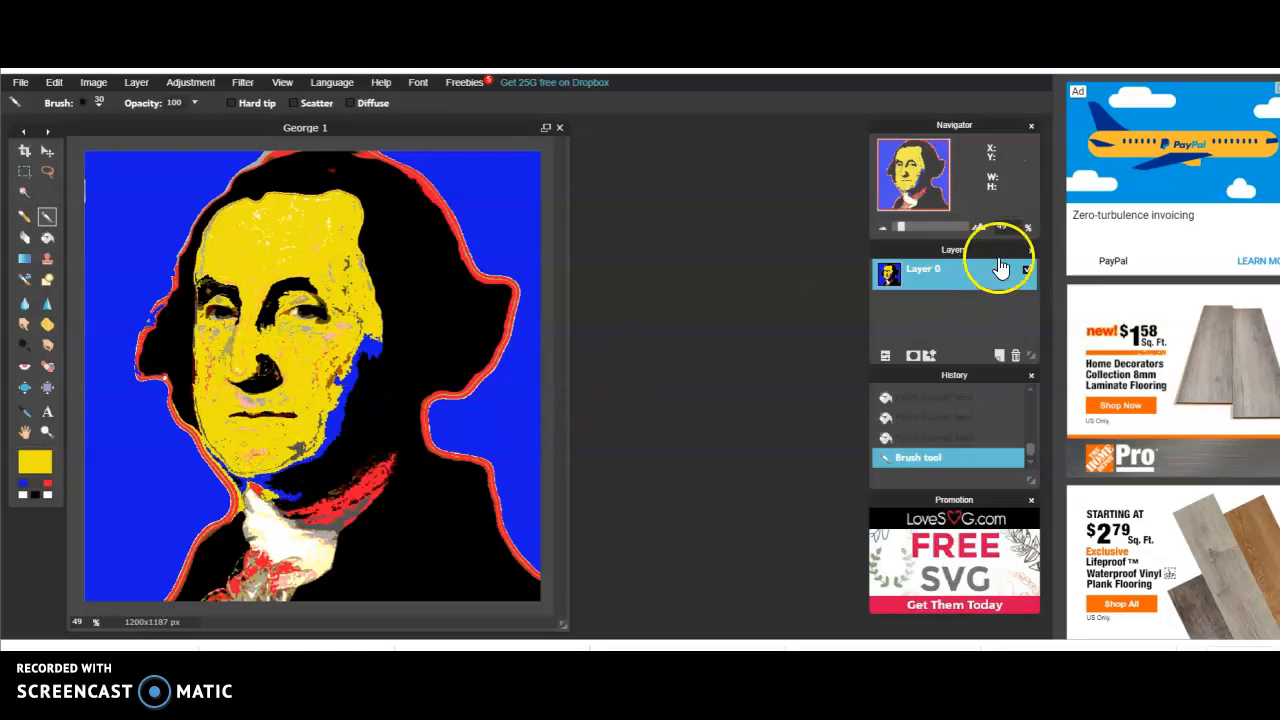
left_click_drag(905, 229, 916, 230)
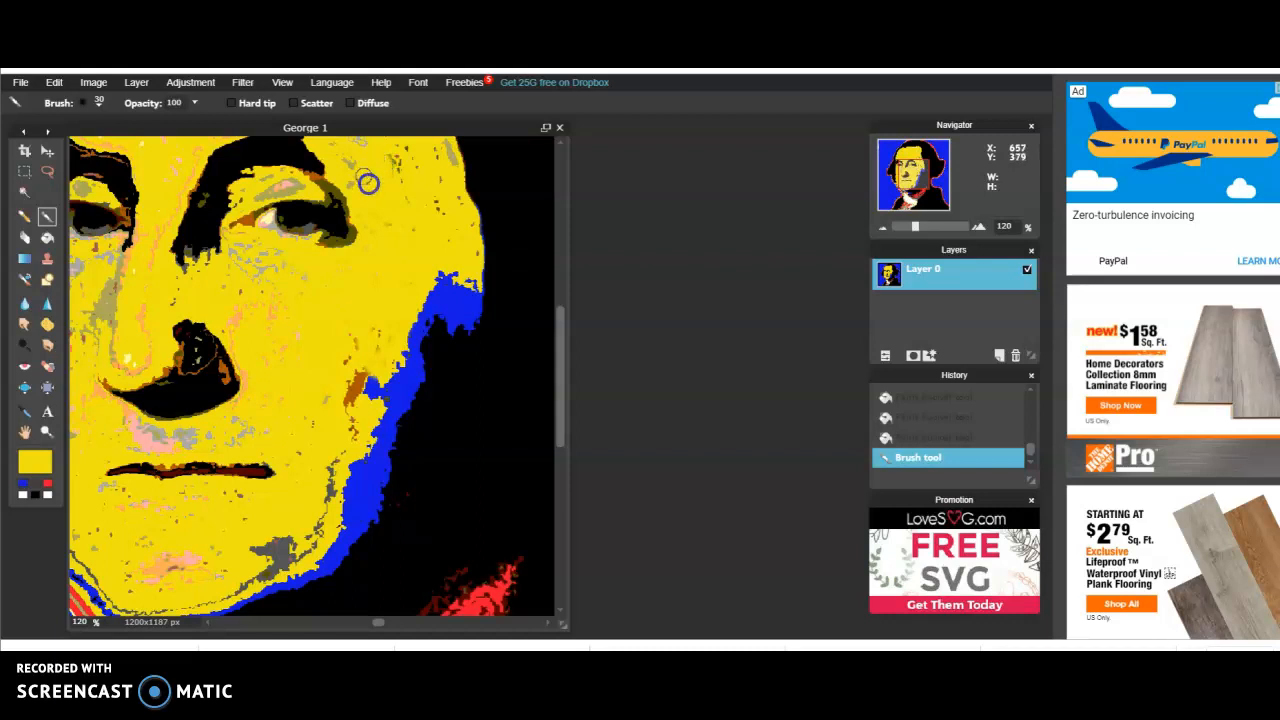
left_click(362, 293)
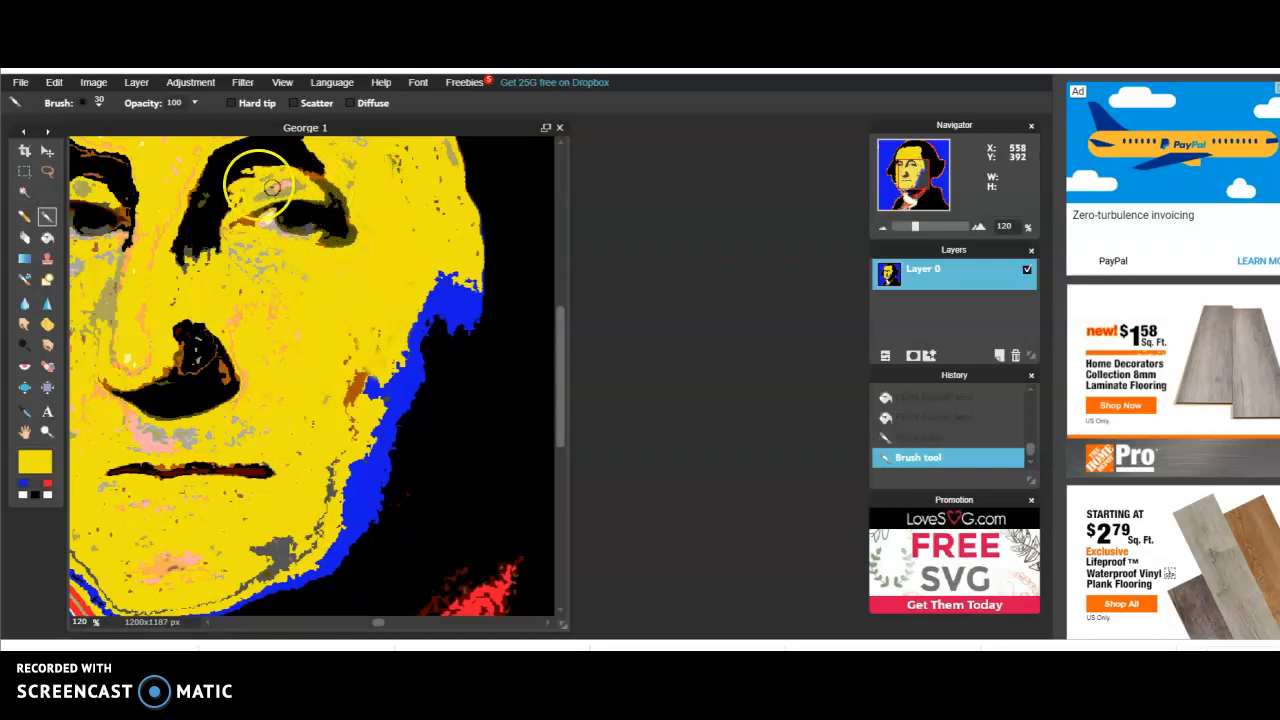
Fill the shadows on the eyelid and outer corner of the image-right eye with blue, undoing the stray fill over the face
left_click(22, 488)
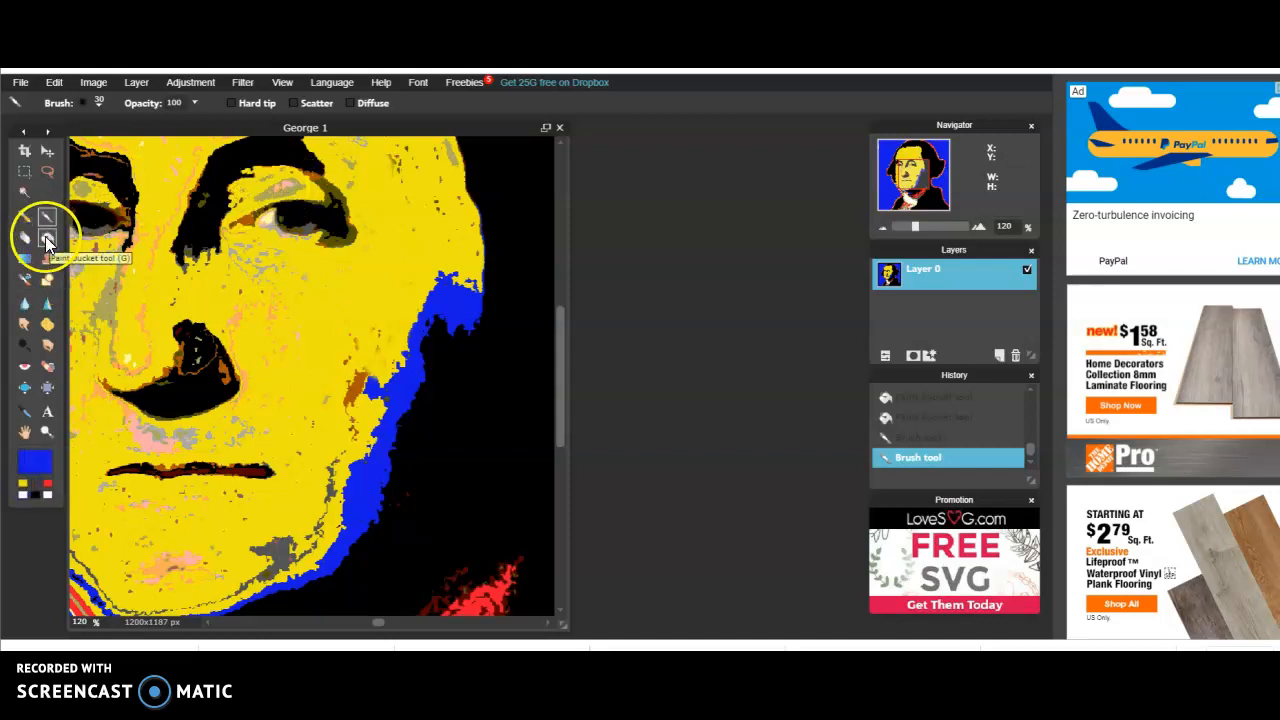
left_click(45, 236)
left_click(272, 190)
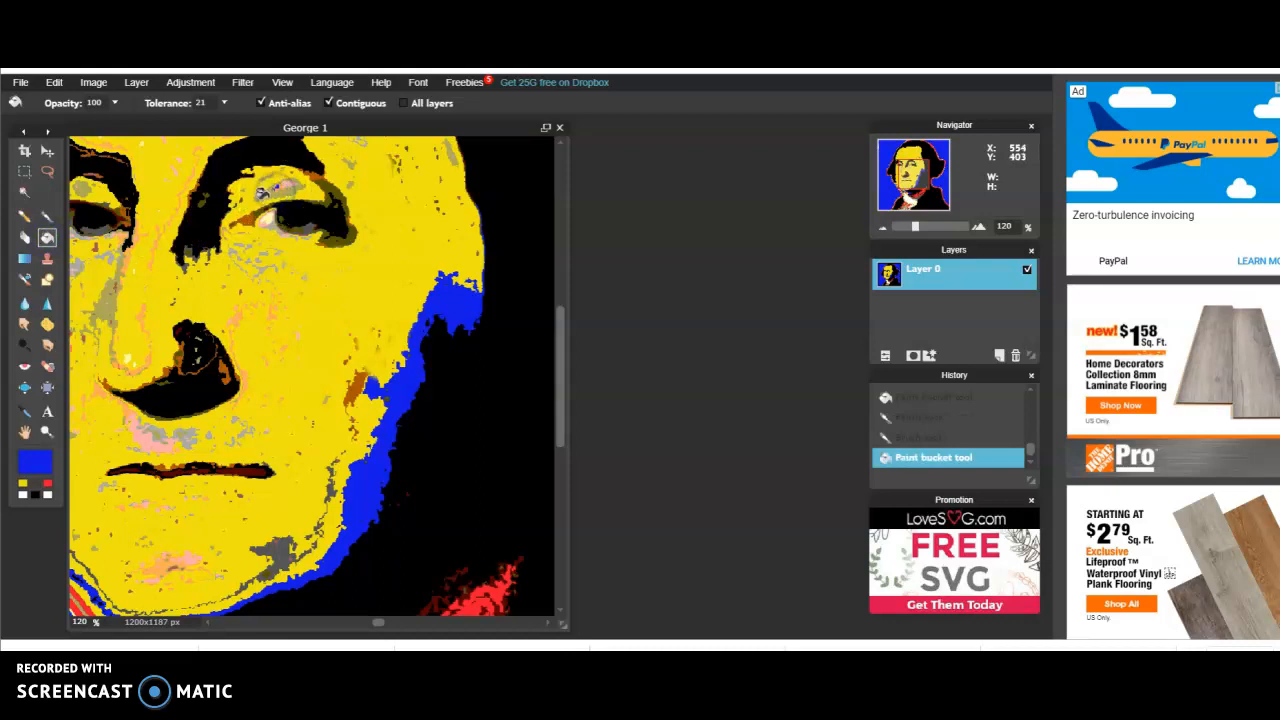
left_click(259, 191)
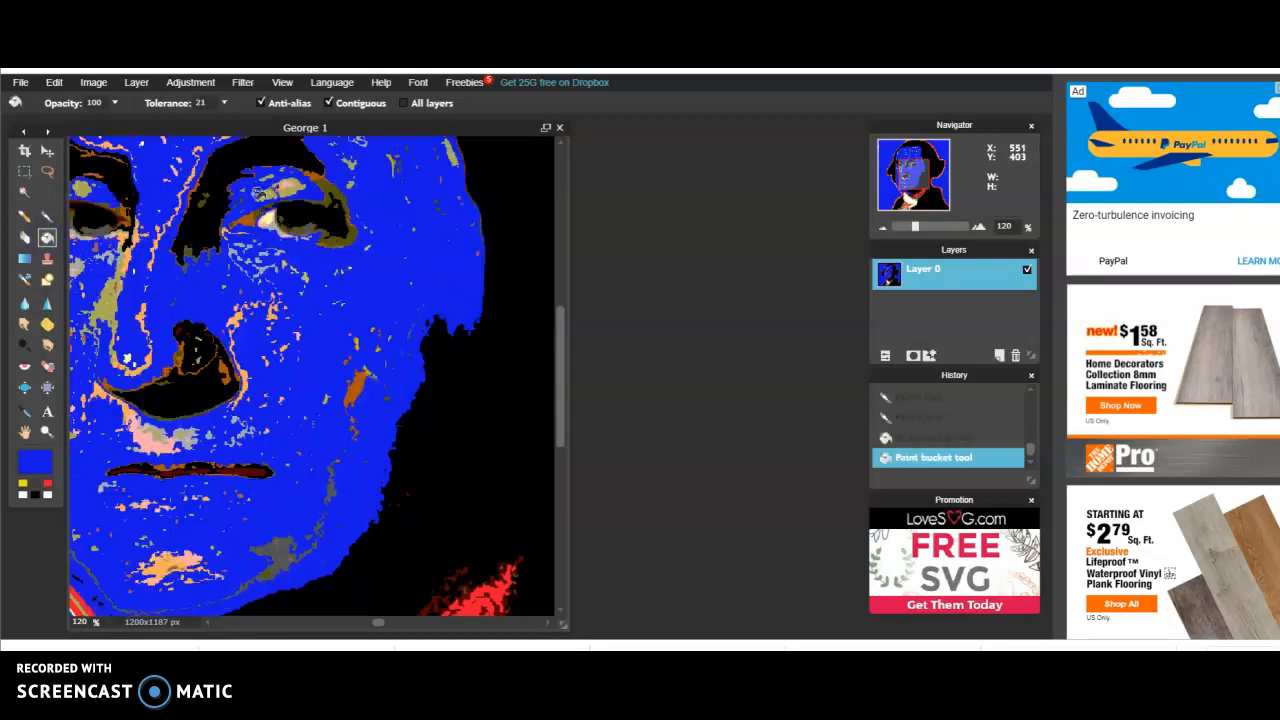
left_click(54, 82)
left_click(62, 103)
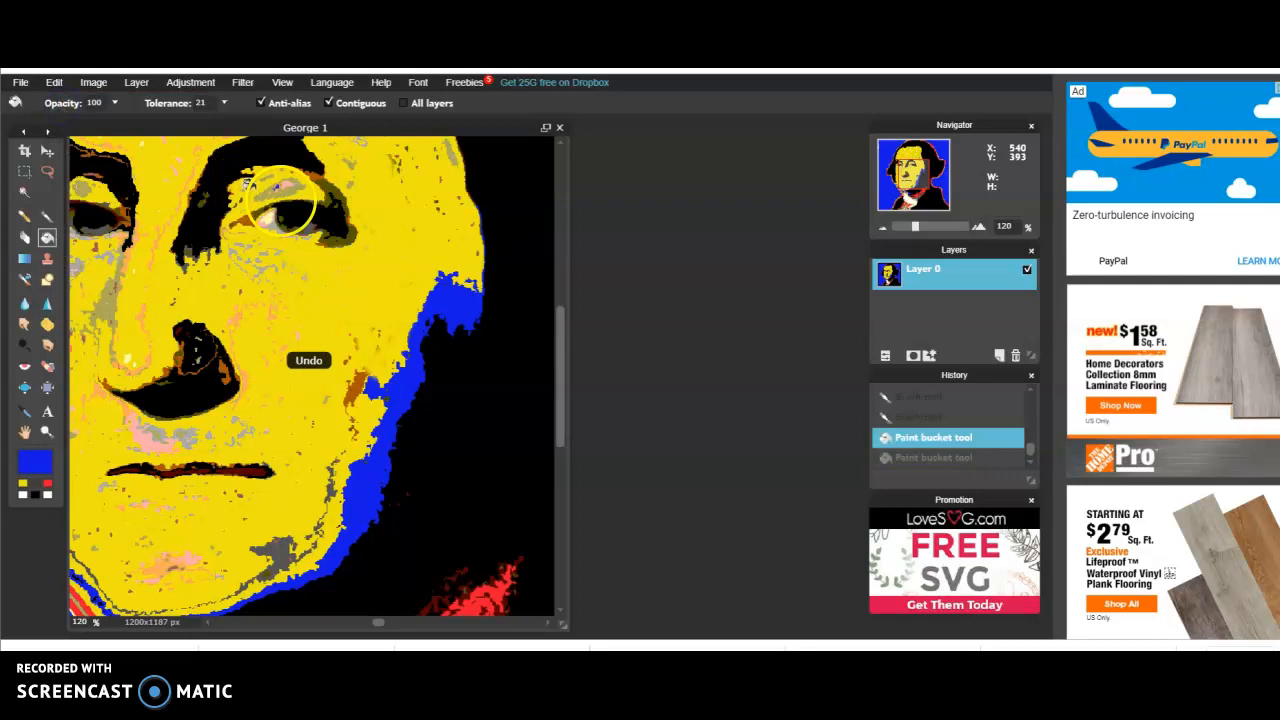
left_click(279, 187)
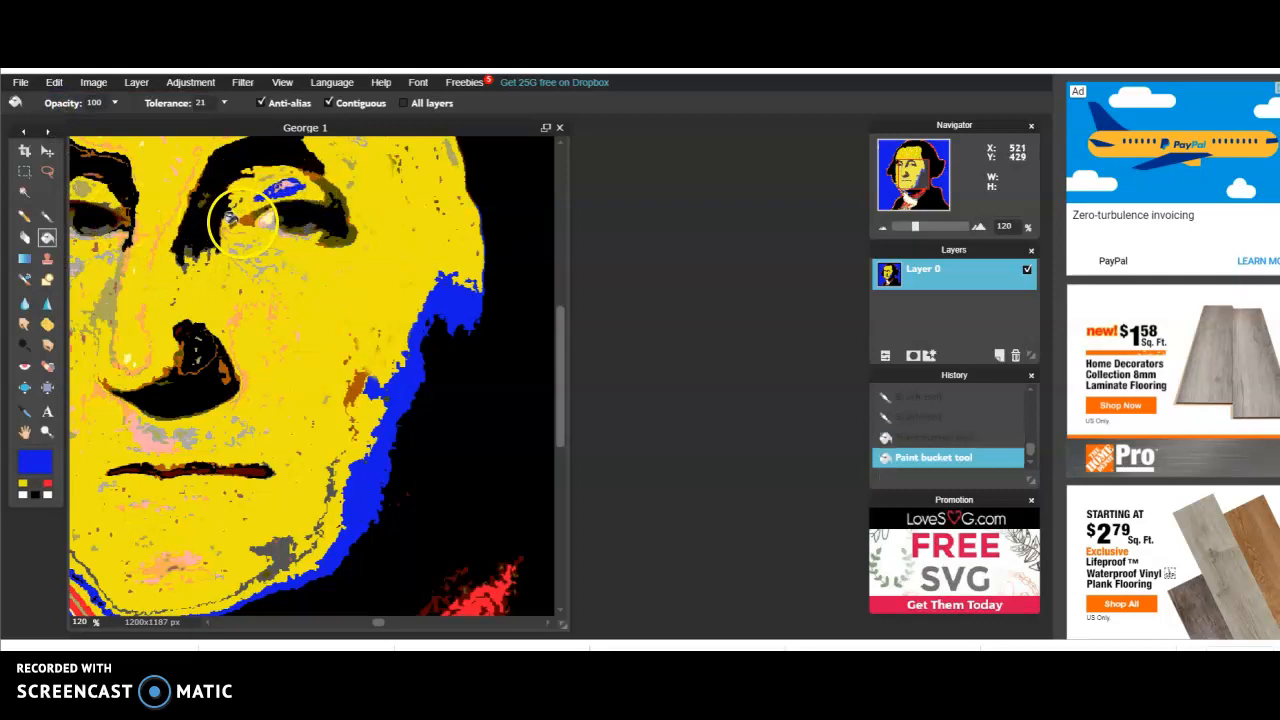
left_click(336, 242)
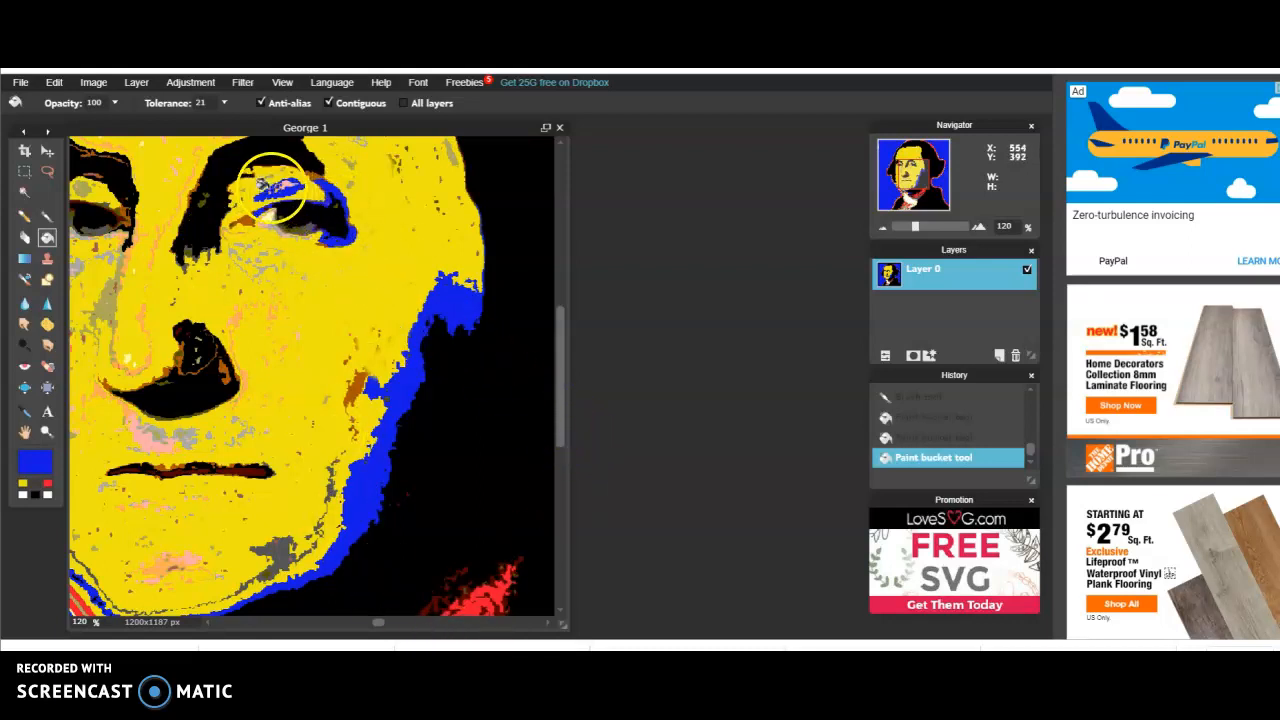
Make black the main colour and fill the eyelid and outer-corner shadows of the image-right eye
left_click(35, 494)
left_click(331, 190)
left_click(285, 188)
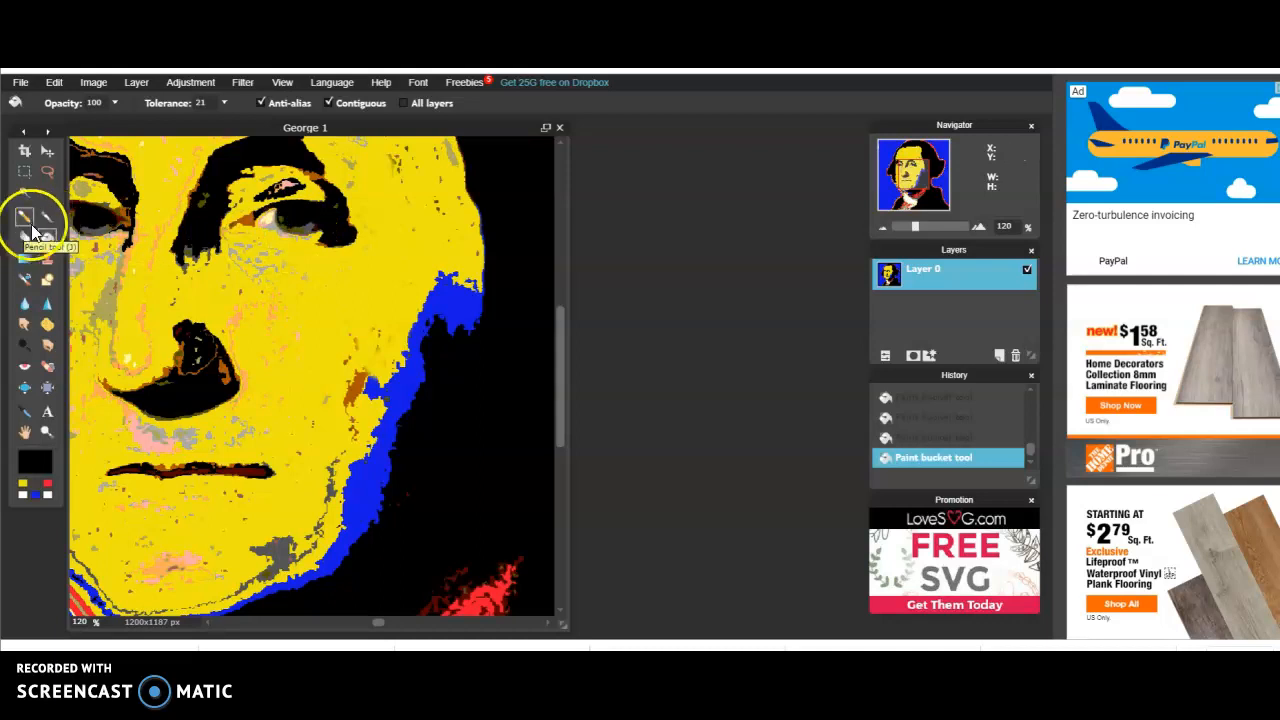
Make blue the main colour and fill the grey areas within both eyes and the brown inner shadow of the image-left eye
left_click(35, 494)
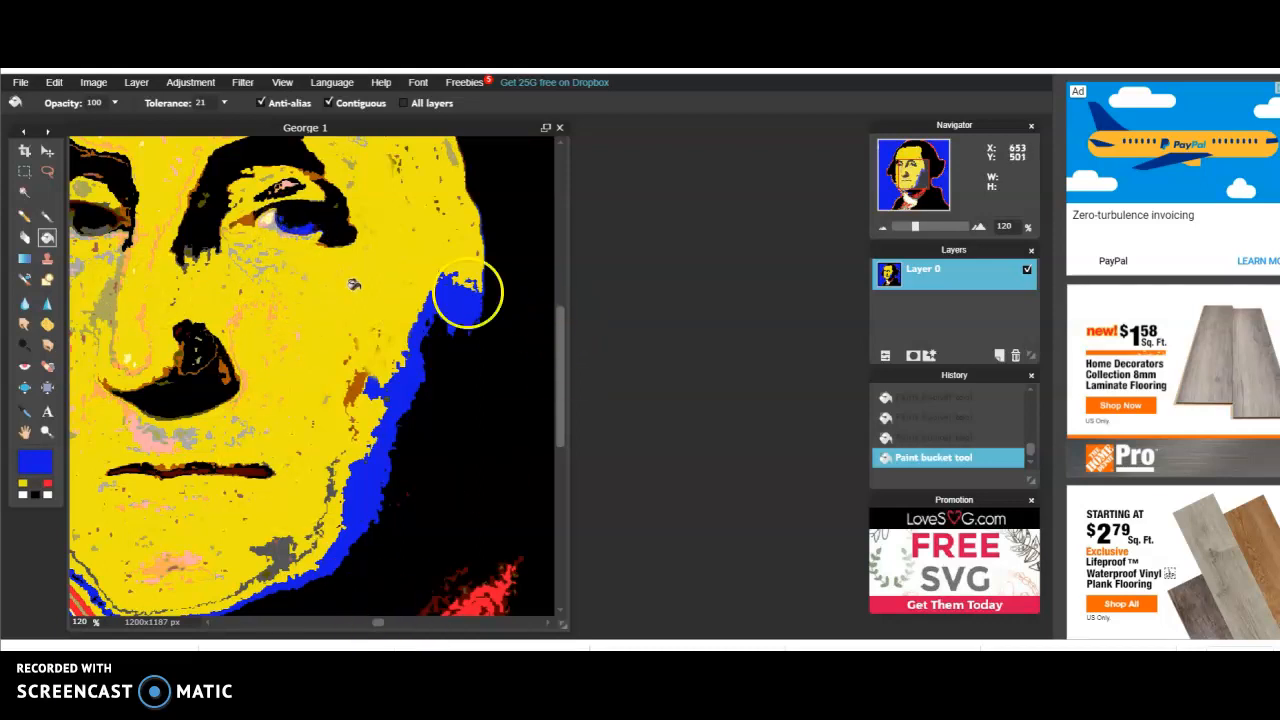
left_click(912, 182)
left_click_drag(912, 182, 914, 178)
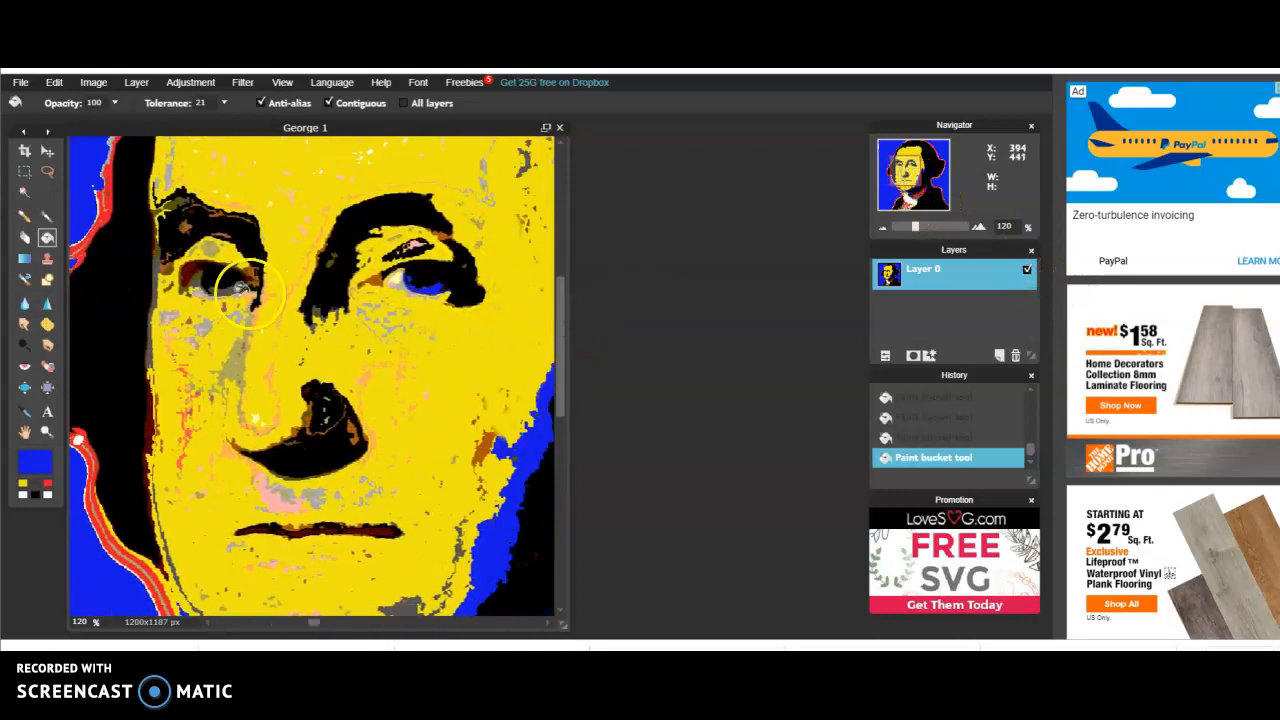
left_click(214, 287)
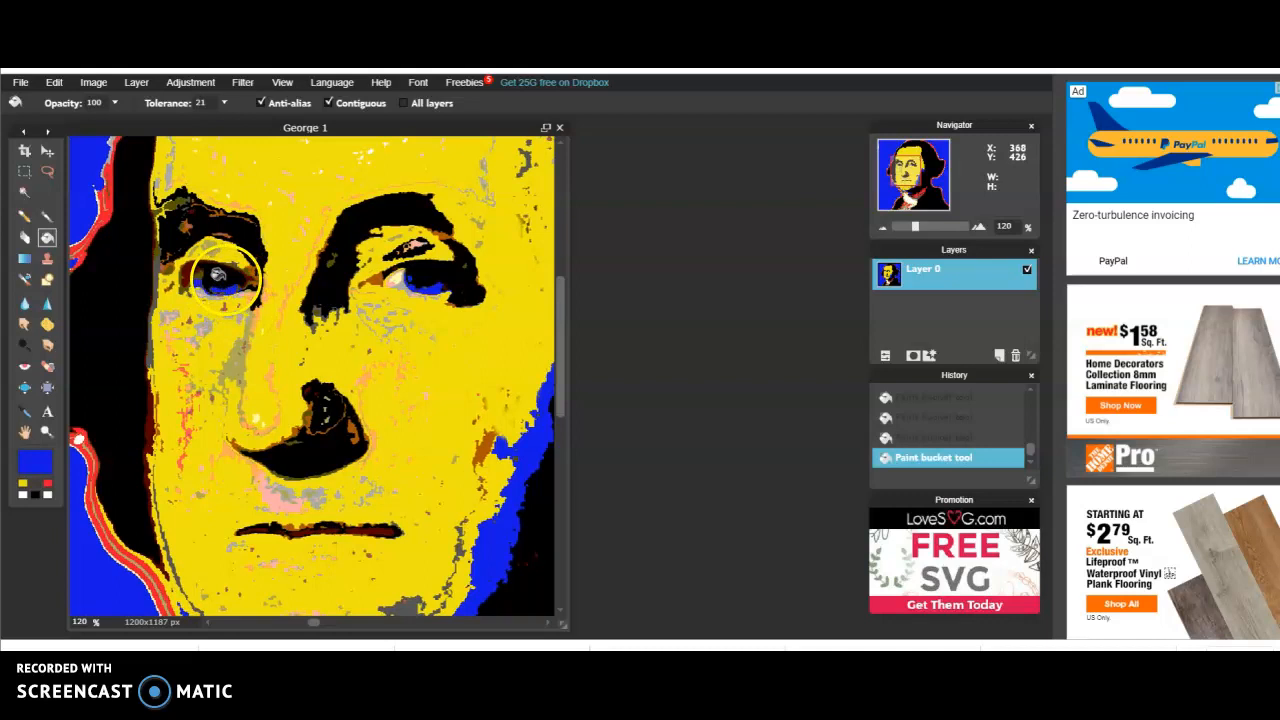
left_click(188, 269)
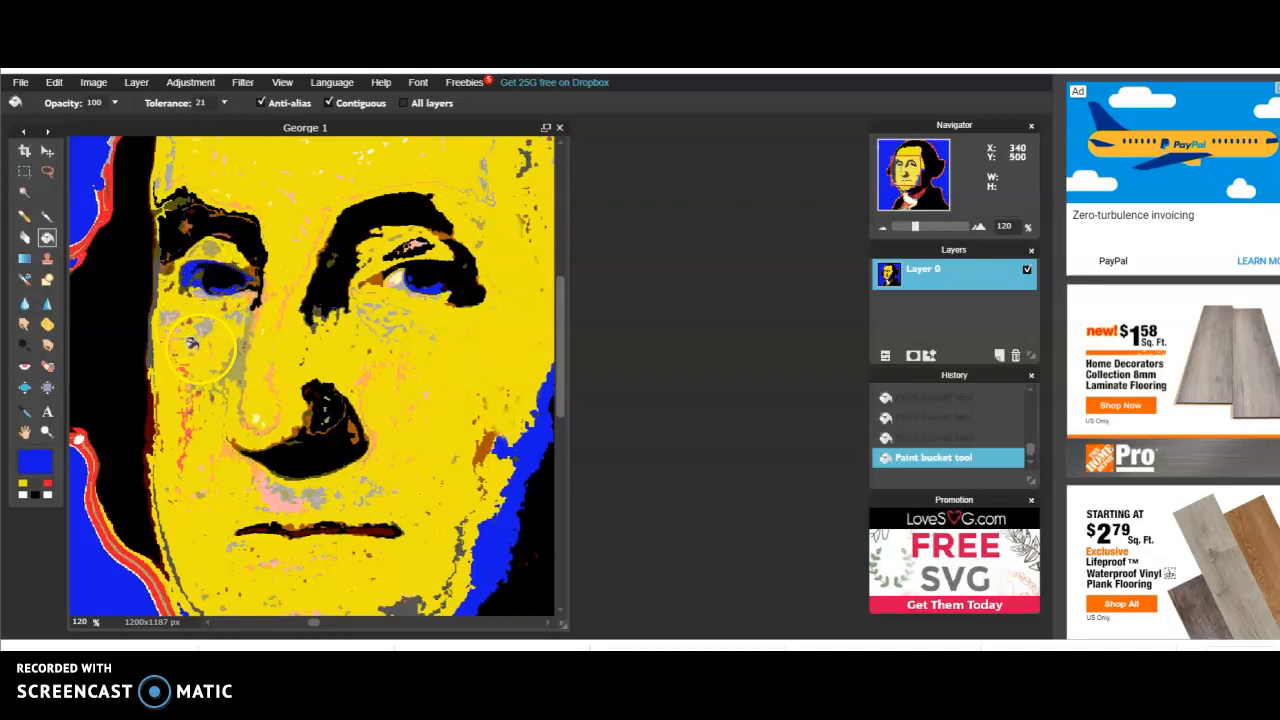
Fill the blue areas of the image-left eye with black, after undoing a first black fill and refilling the outer corner with blue
left_click(35, 496)
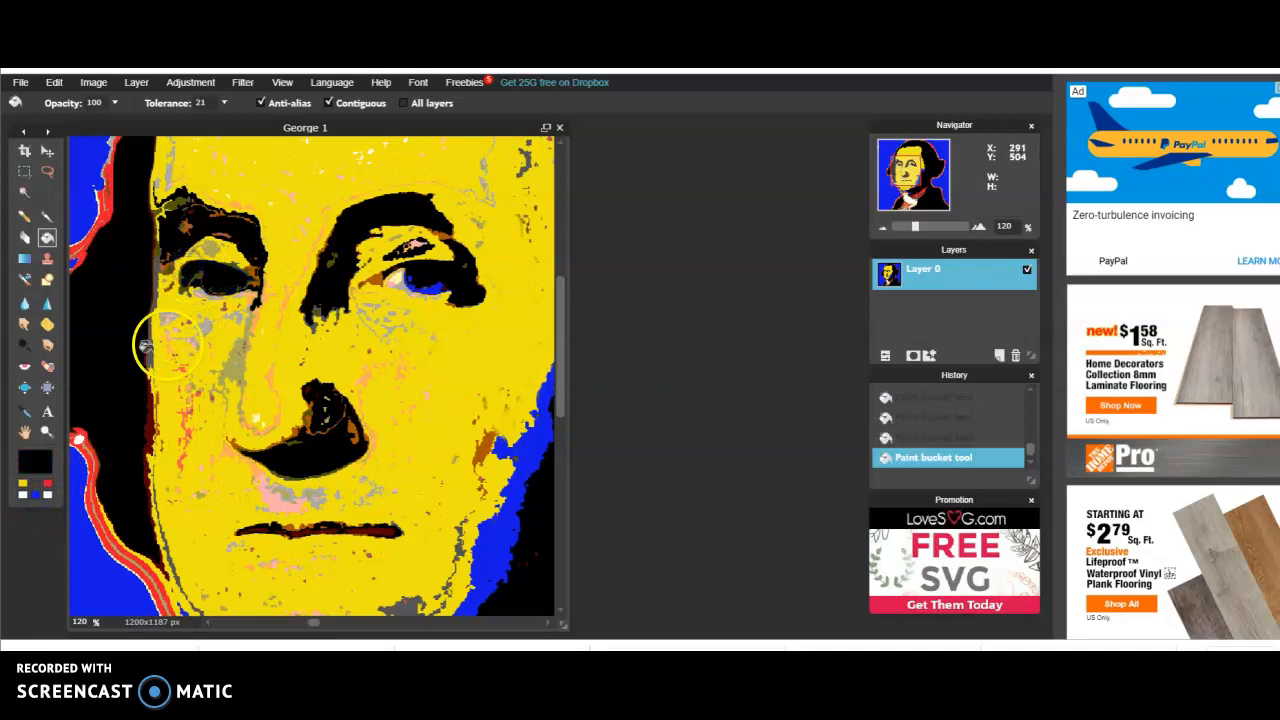
left_click(56, 84)
left_click(58, 103)
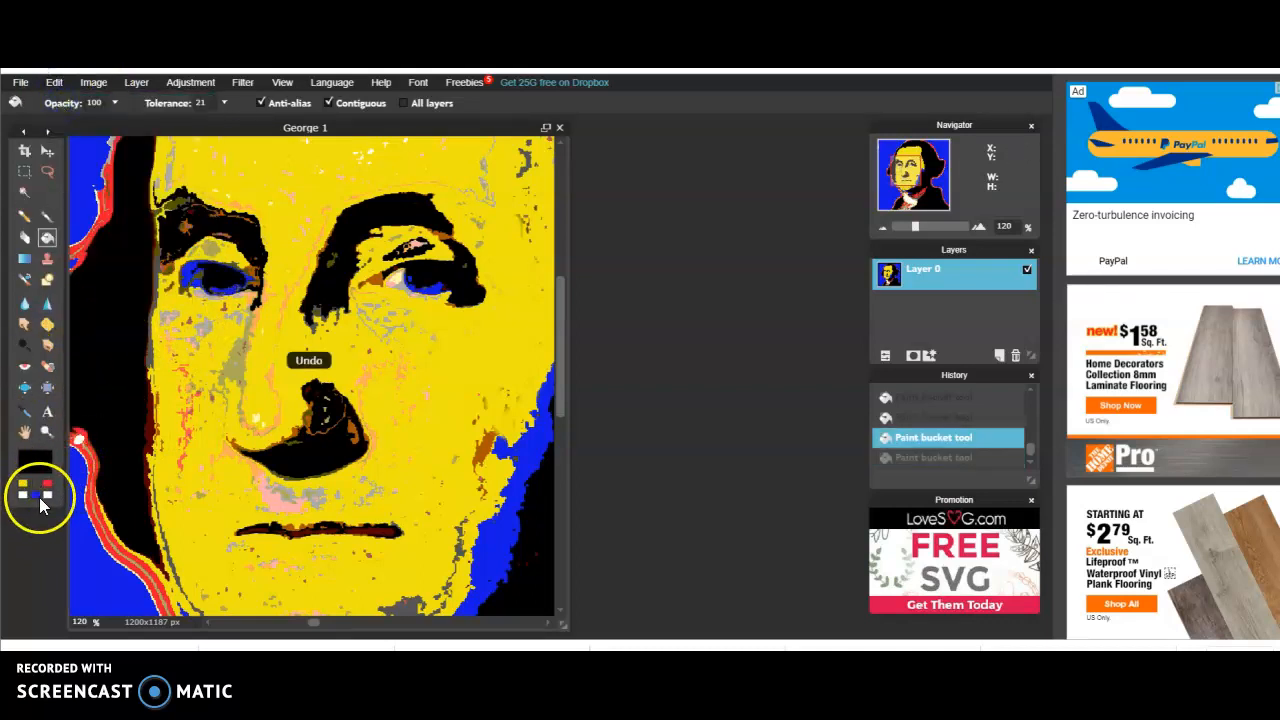
left_click(36, 495)
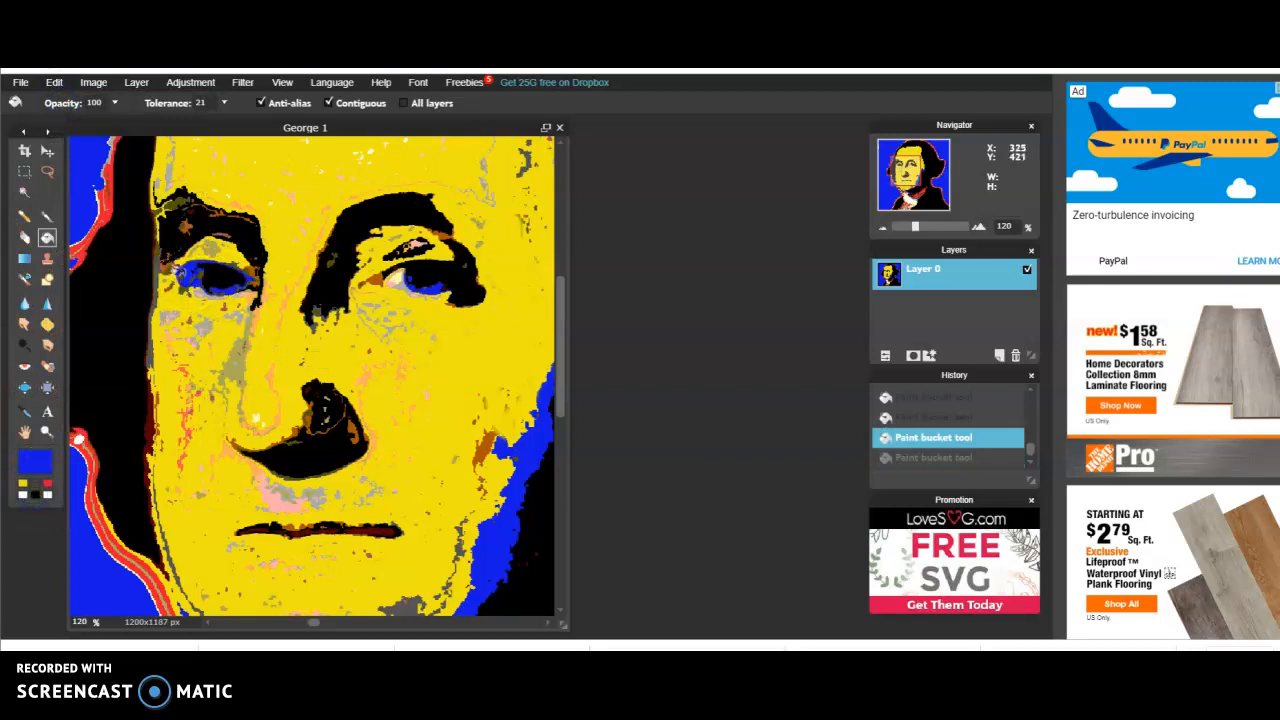
left_click(177, 270)
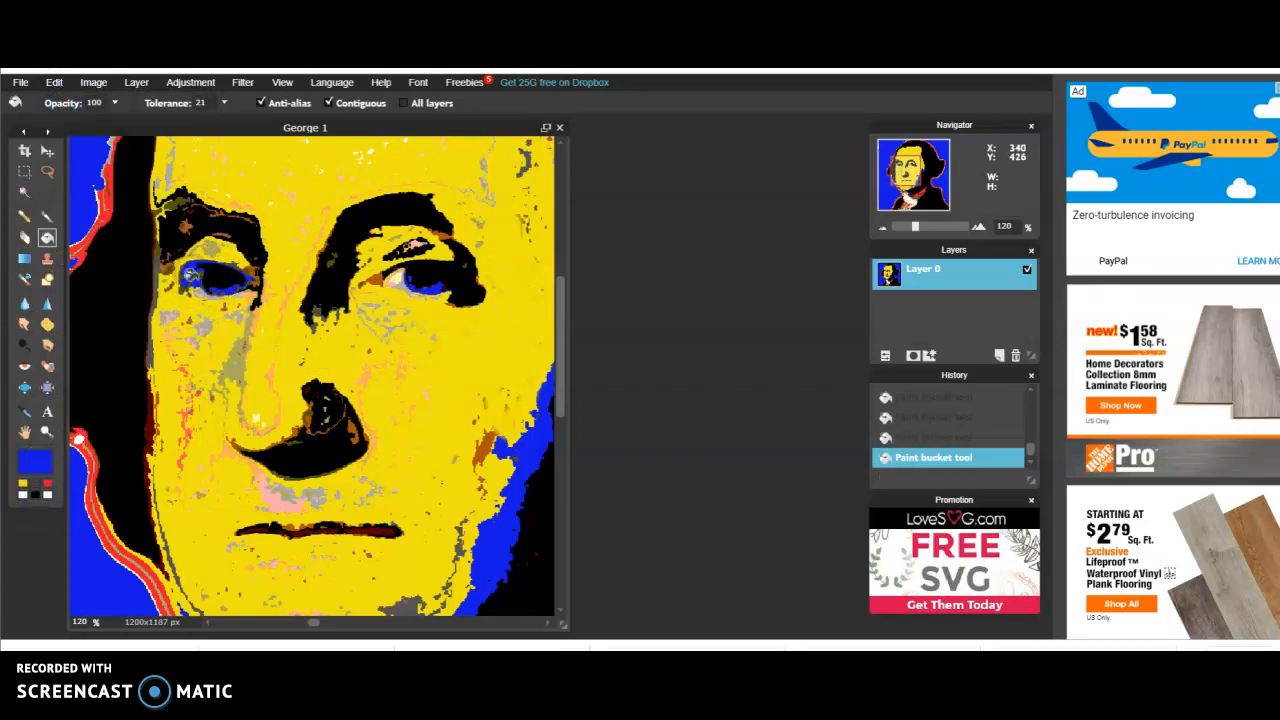
left_click(34, 494)
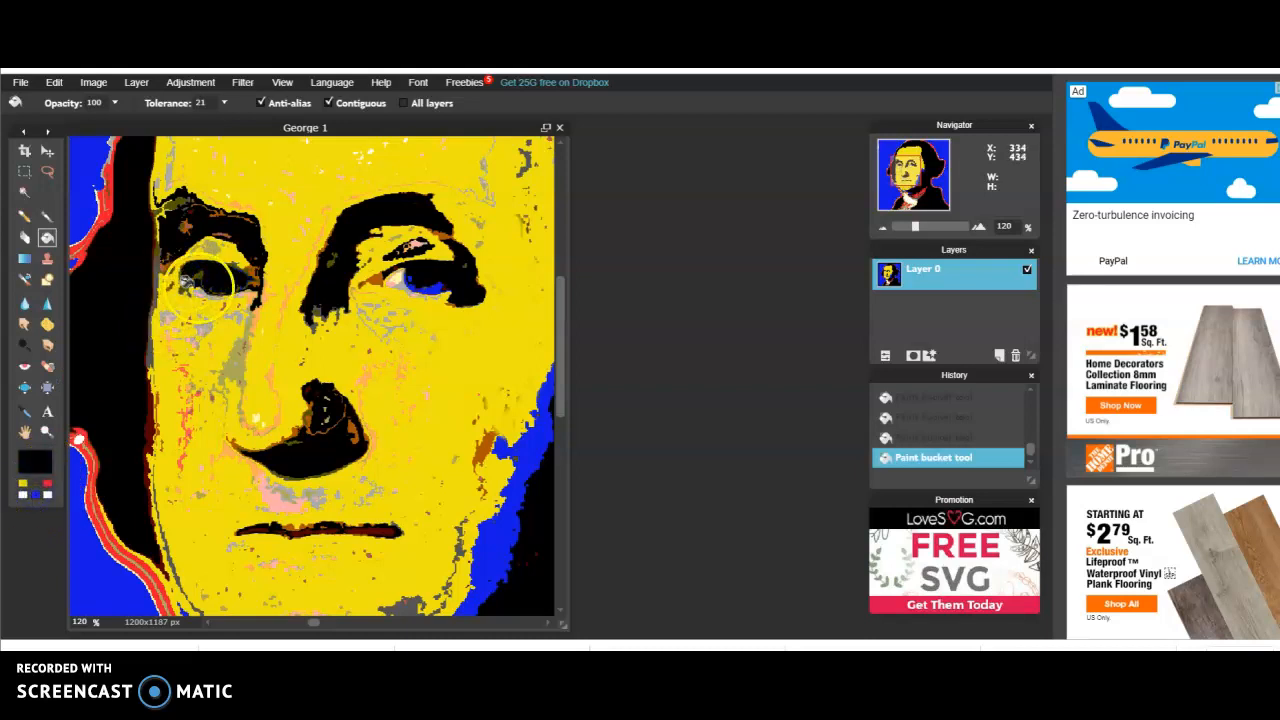
Try to fill the iris of the image-left eye with blue, and undo the fill that spreads over the eyebrow
left_click(34, 494)
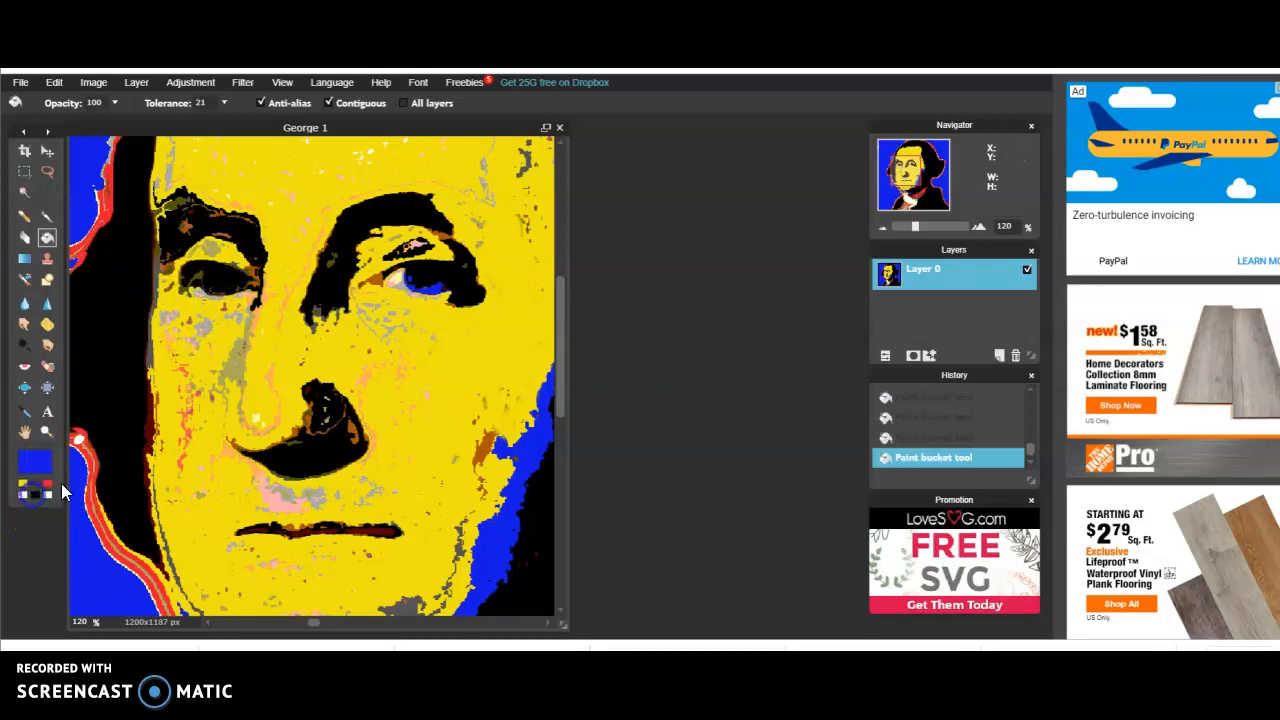
left_click(208, 282)
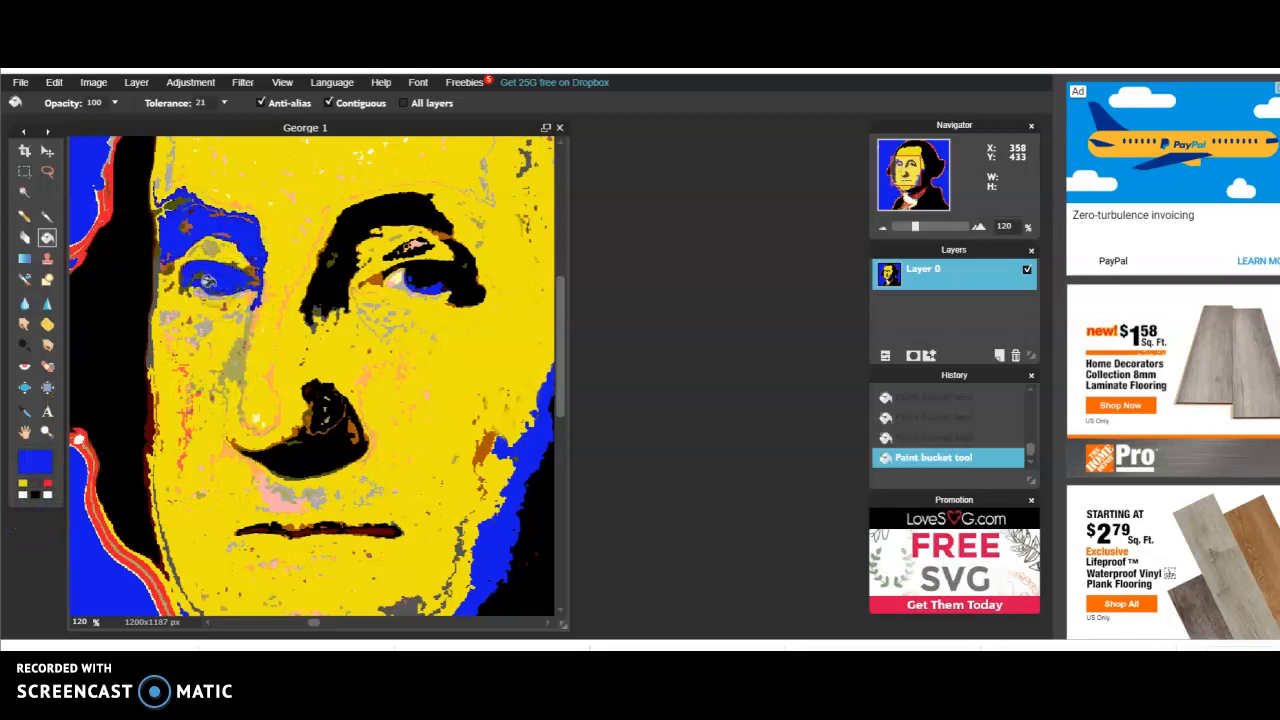
left_click(54, 83)
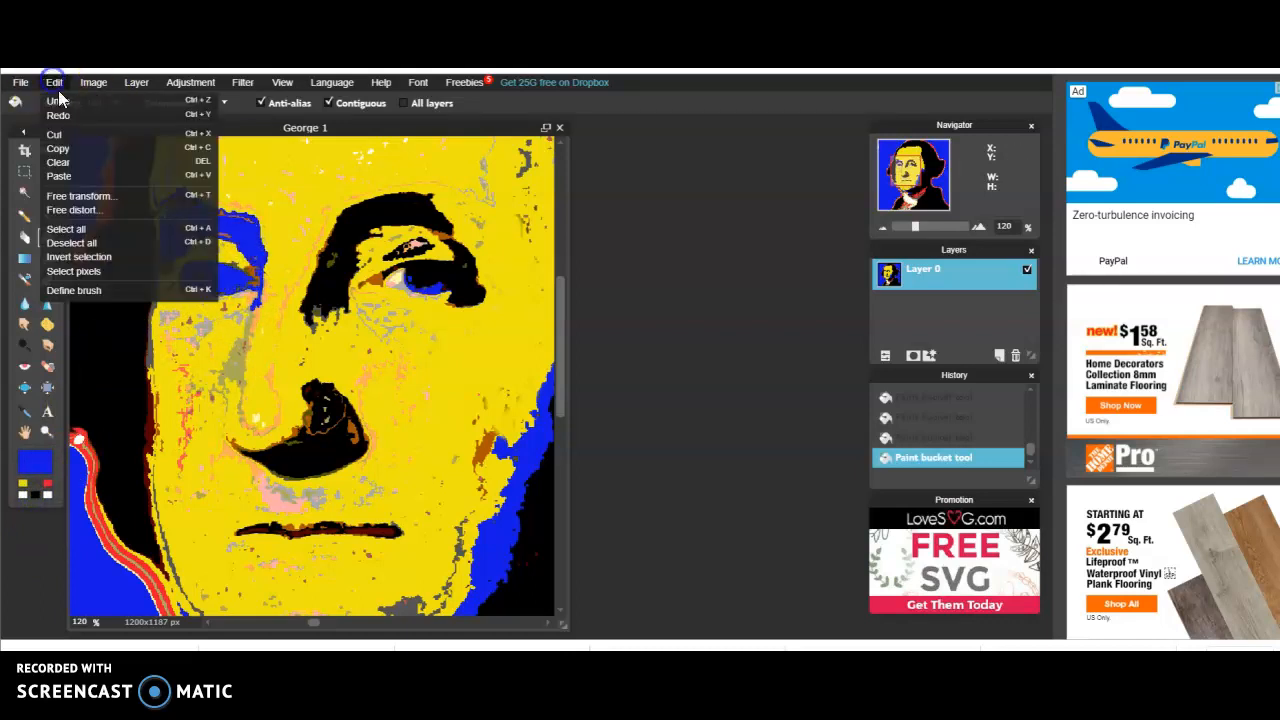
left_click(57, 101)
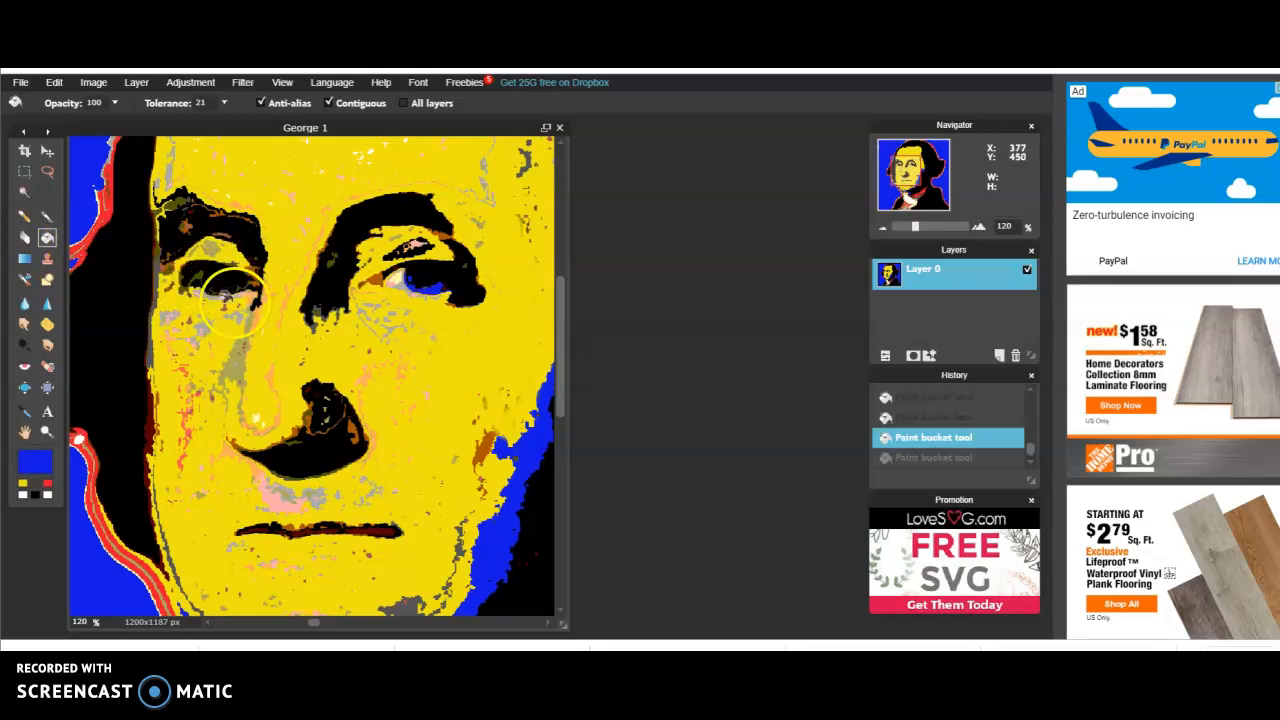
Paint a blue iris in the image-left eye with a soft 15-pixel brush, undoing the stray dot on the nose
left_click_drag(920, 230, 924, 232)
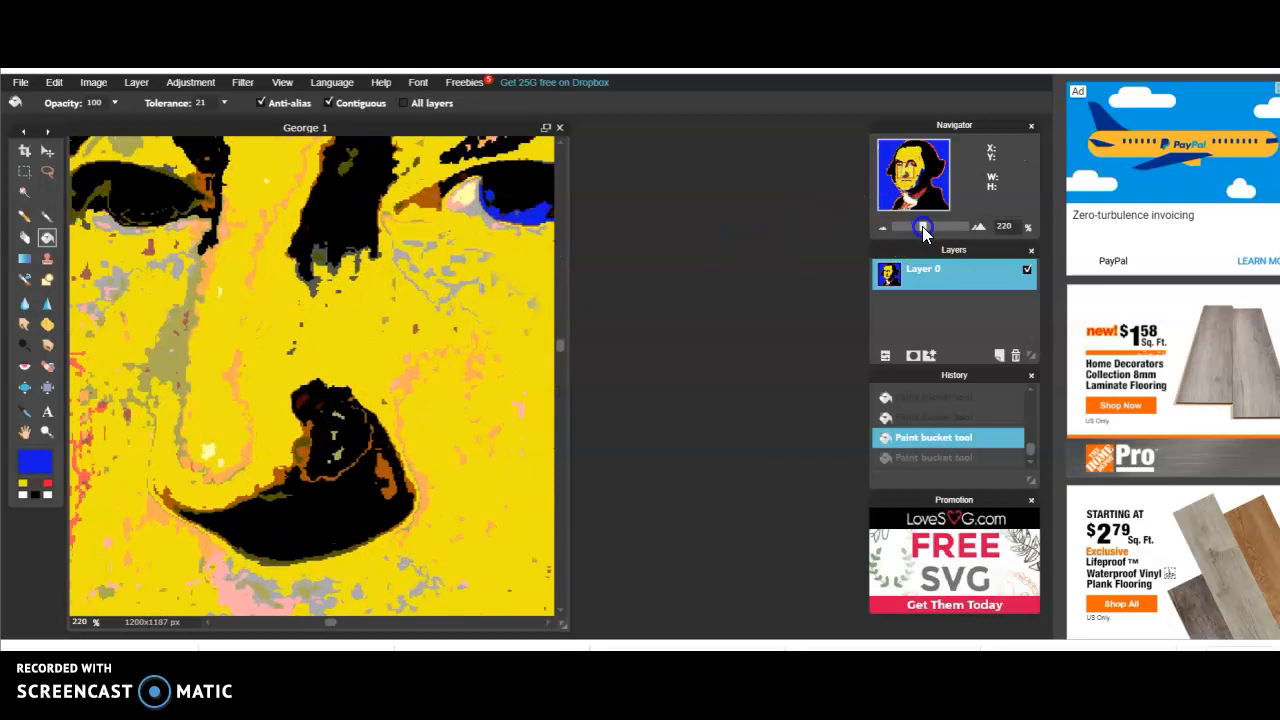
left_click(47, 216)
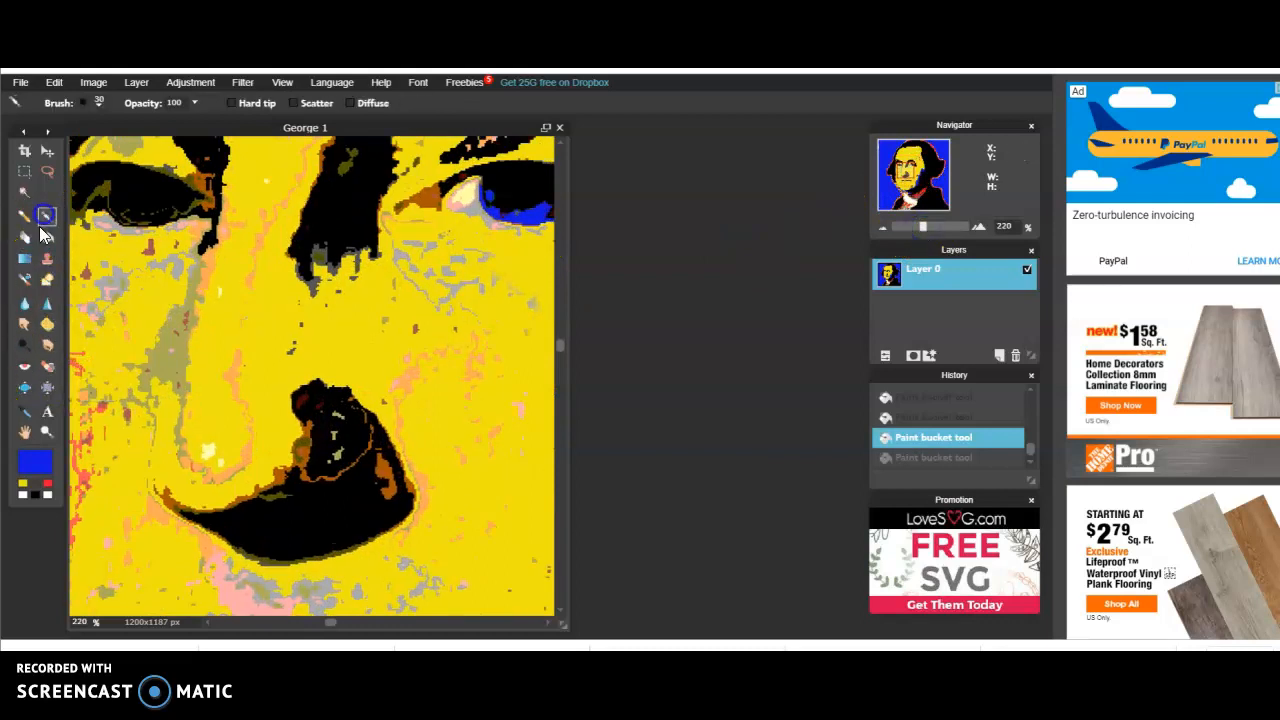
left_click(97, 102)
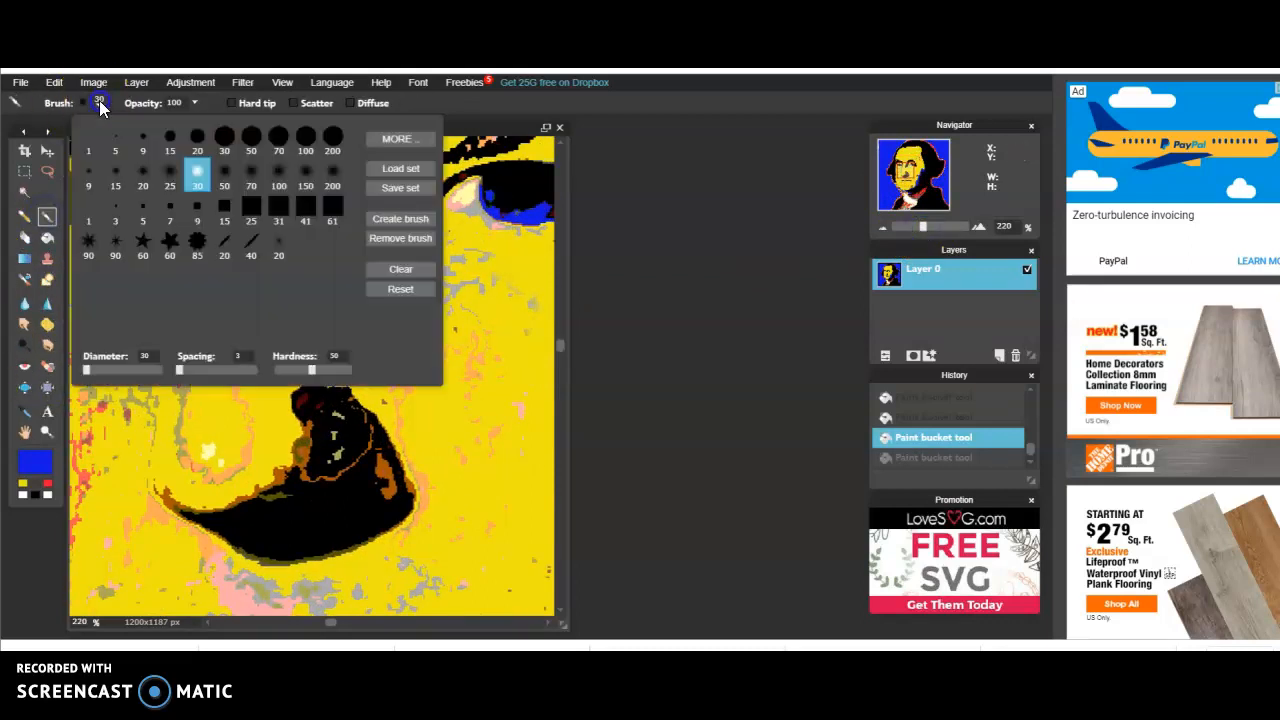
left_click(116, 176)
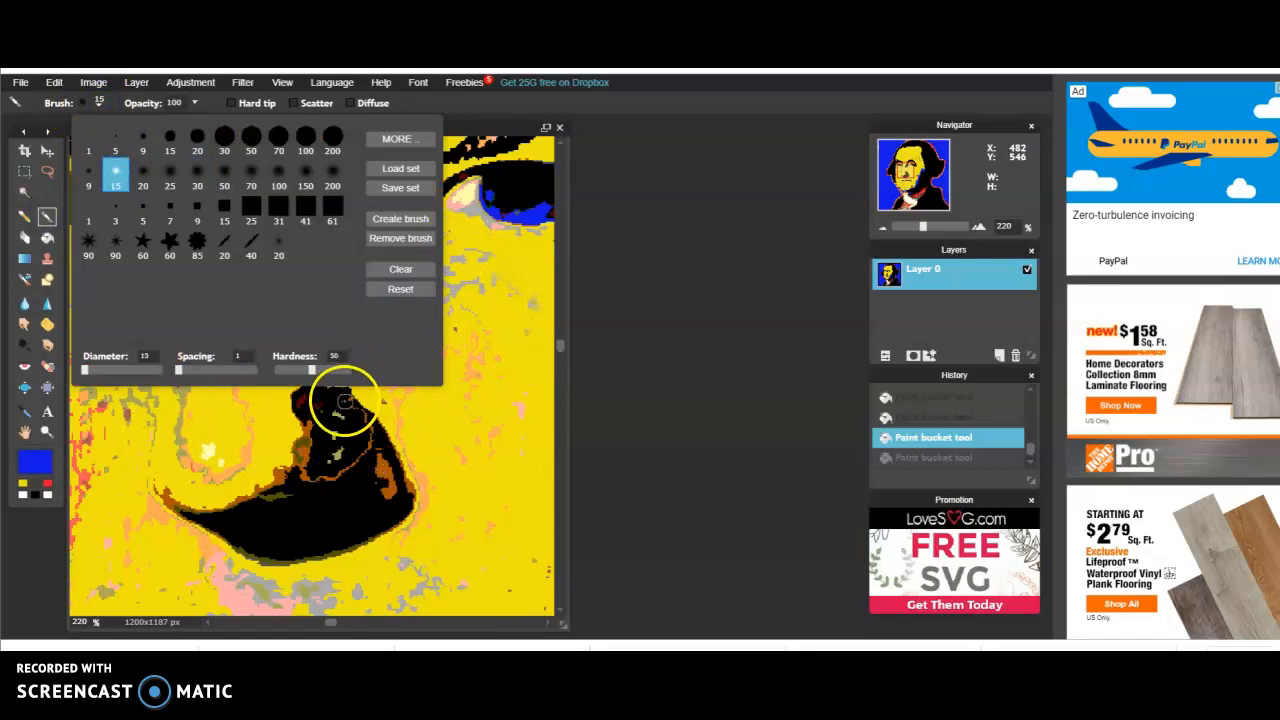
left_click(191, 418)
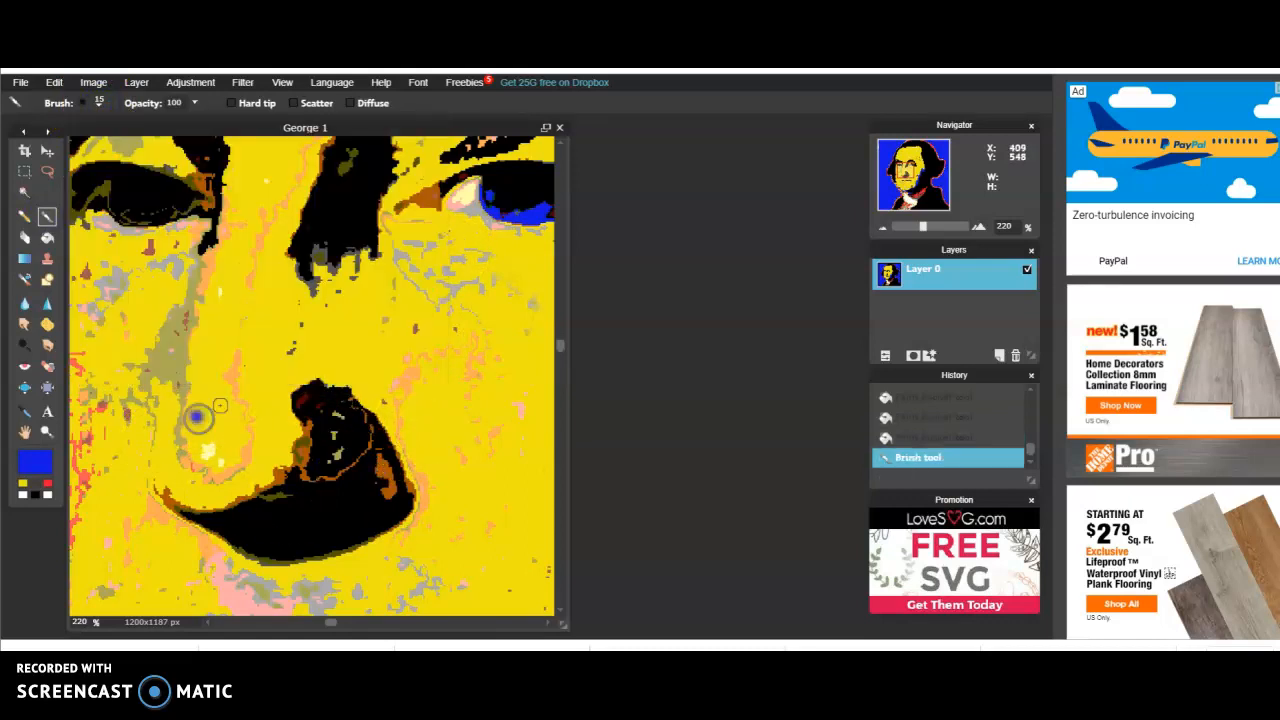
left_click(54, 82)
left_click(52, 106)
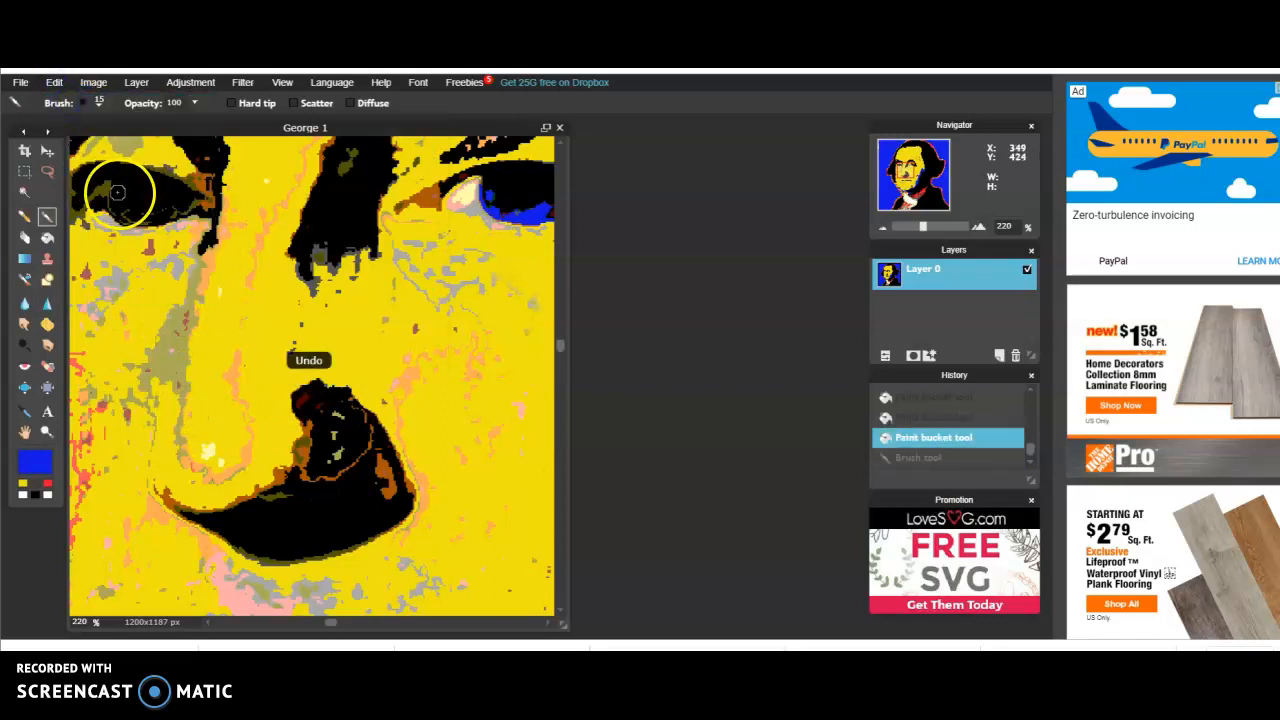
left_click(112, 198)
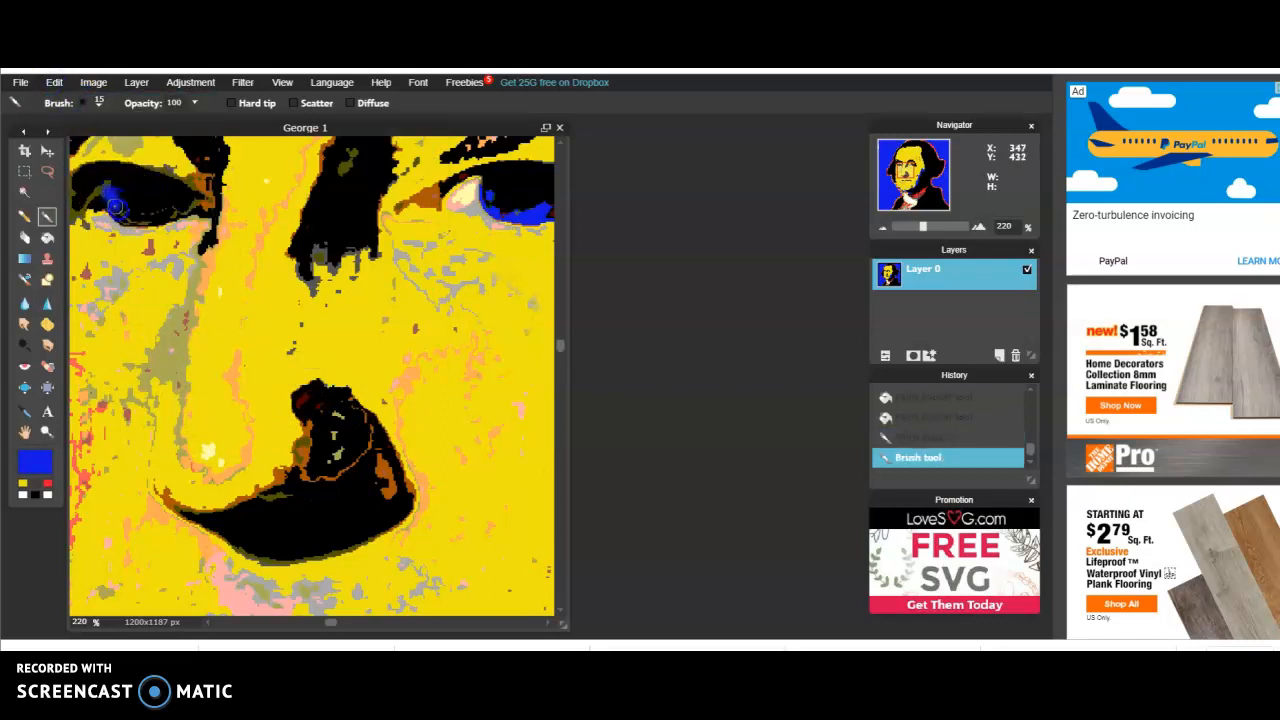
mouse_move(133, 220)
left_mouse_down()
mouse_move(121, 189)
mouse_move(119, 207)
mouse_move(158, 219)
left_mouse_up()
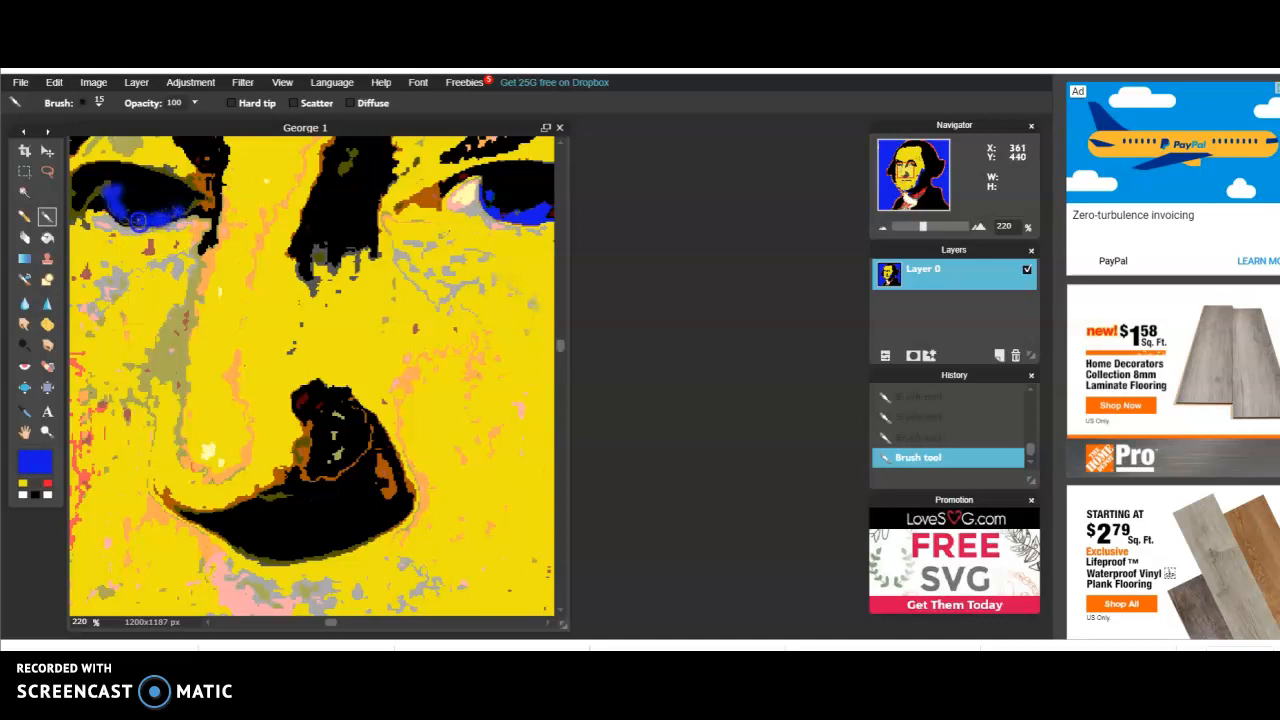
left_click(726, 257)
Paint over the red, pink and grey specks on the image-left cheek, upper lip, chin and below the eye in yellow
mouse_move(920, 237)
left_mouse_down()
mouse_move(909, 228)
mouse_move(926, 227)
left_mouse_up()
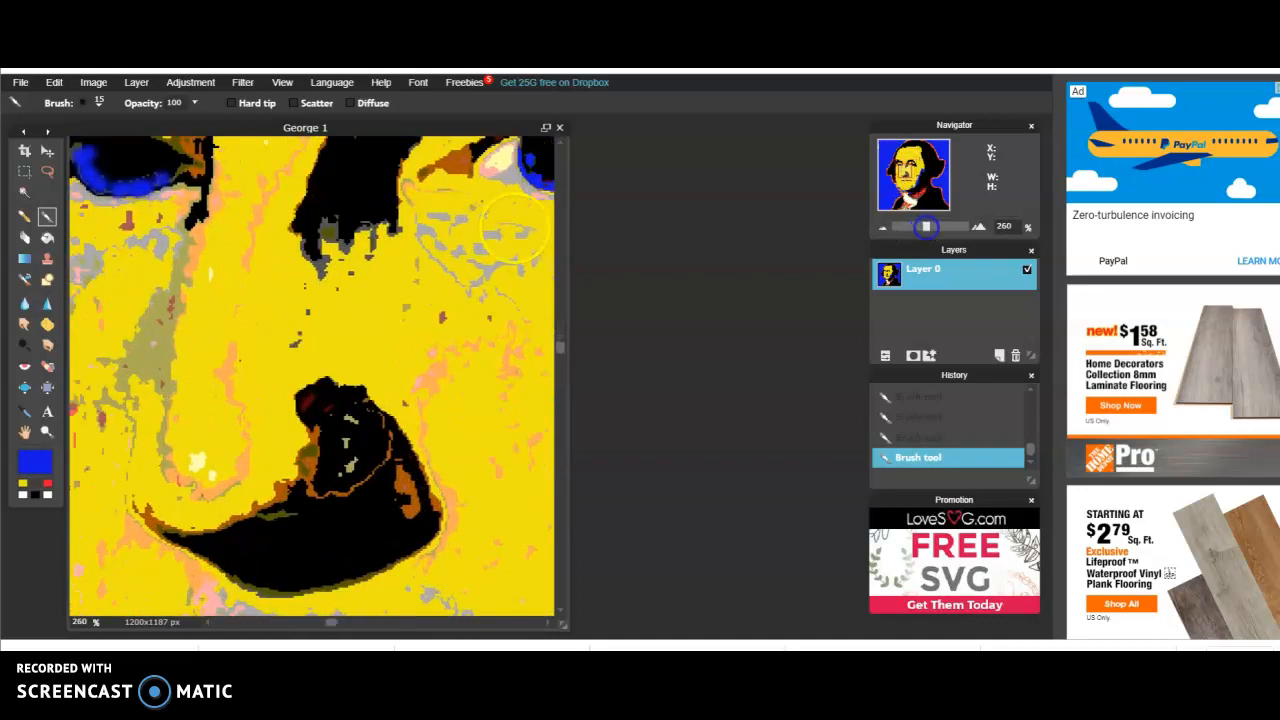
mouse_move(908, 177)
left_mouse_down()
mouse_move(896, 175)
mouse_move(903, 191)
left_mouse_up()
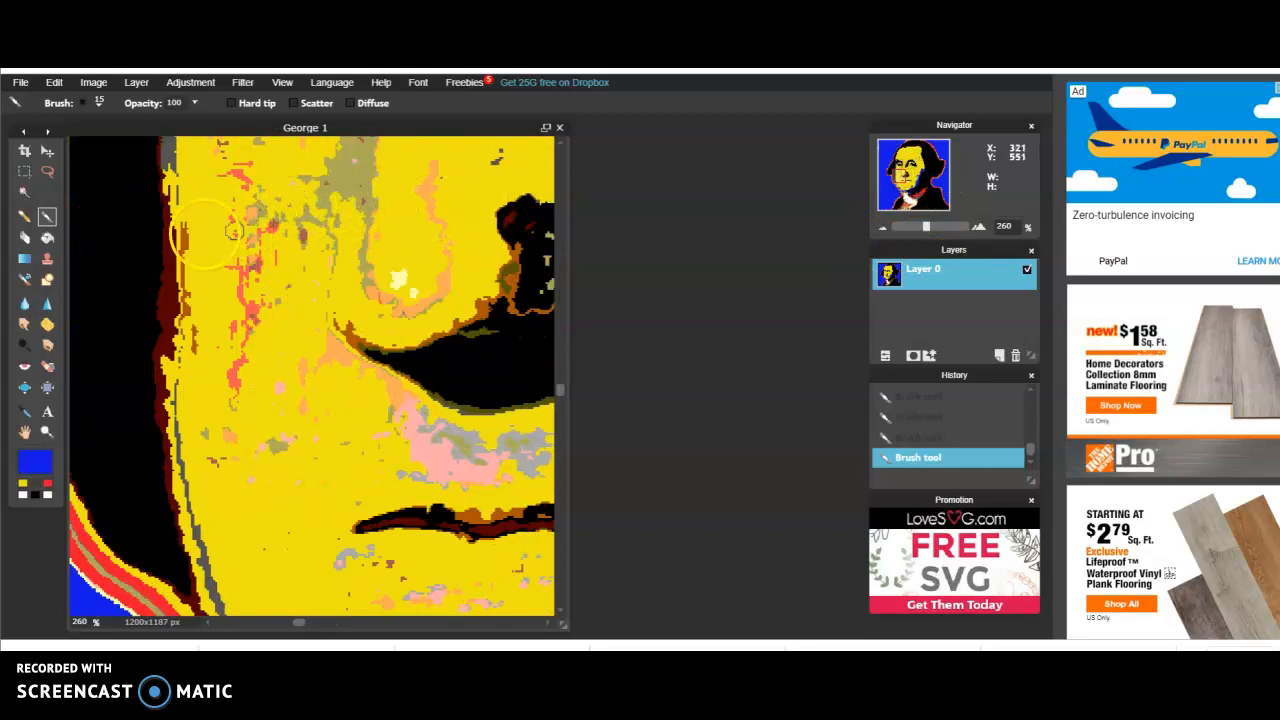
left_click(22, 484)
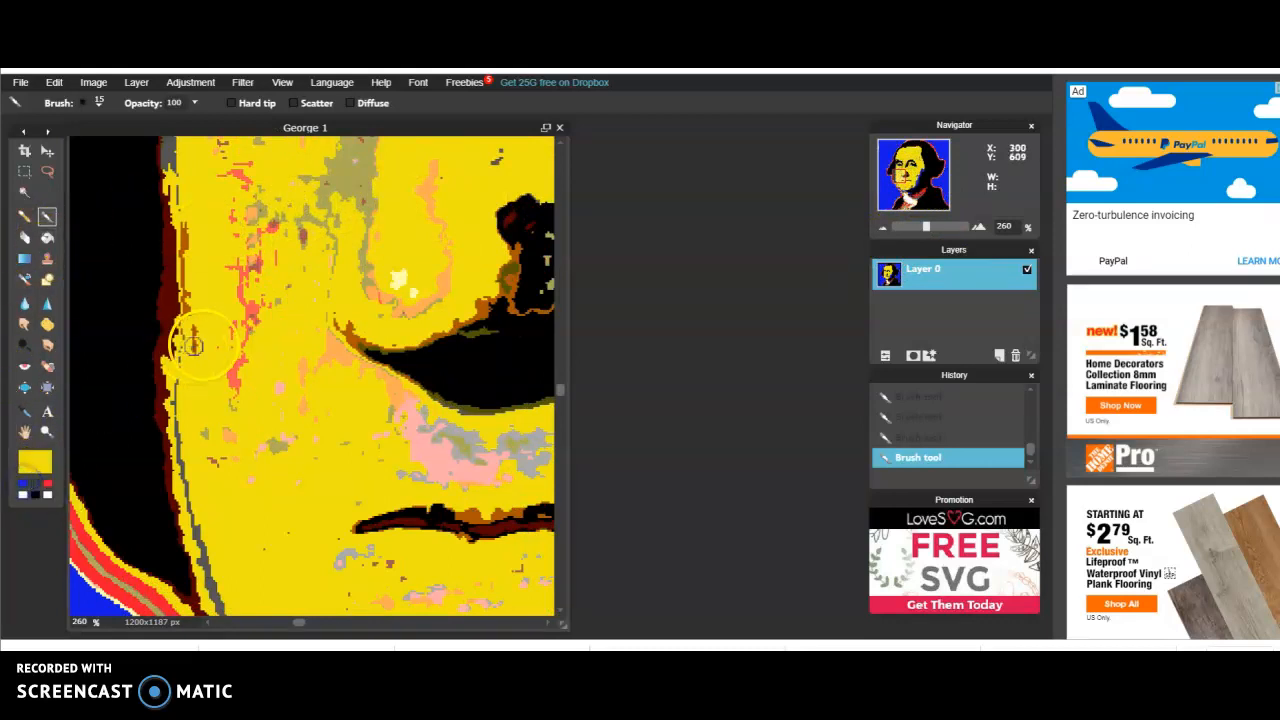
mouse_move(246, 378)
left_mouse_down()
mouse_move(260, 308)
mouse_move(245, 337)
left_mouse_up()
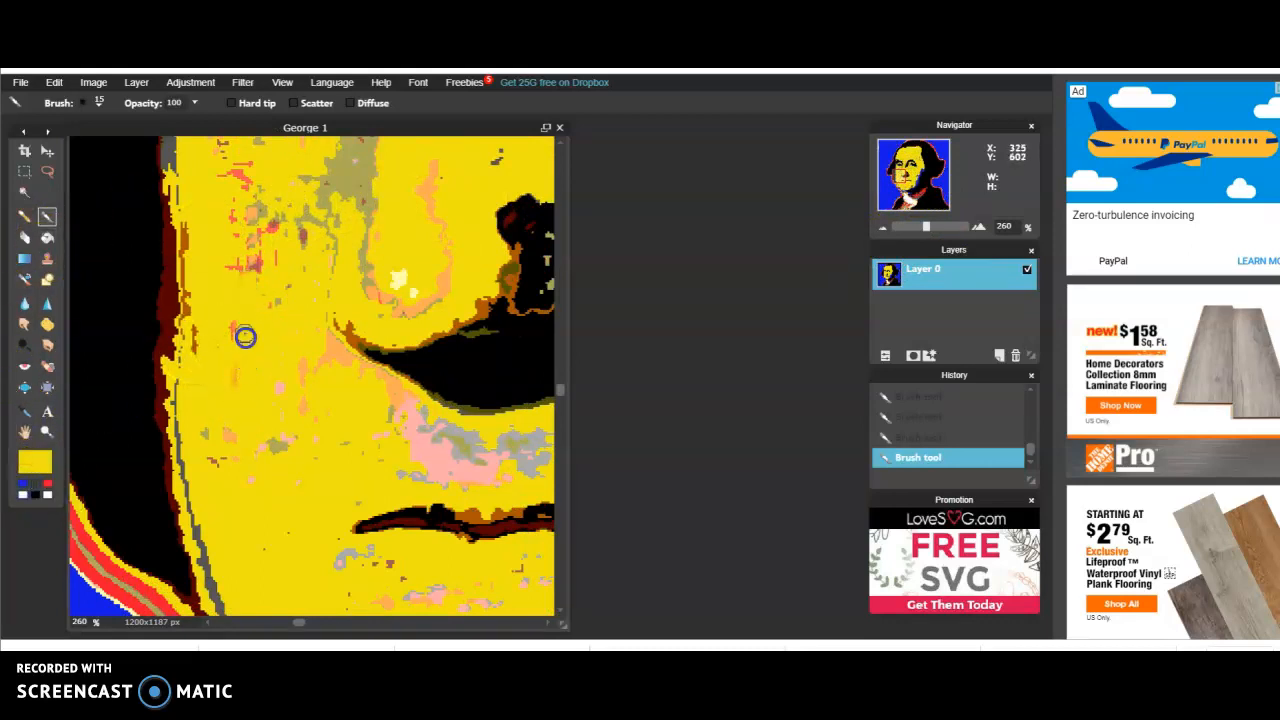
left_click_drag(234, 253, 271, 233)
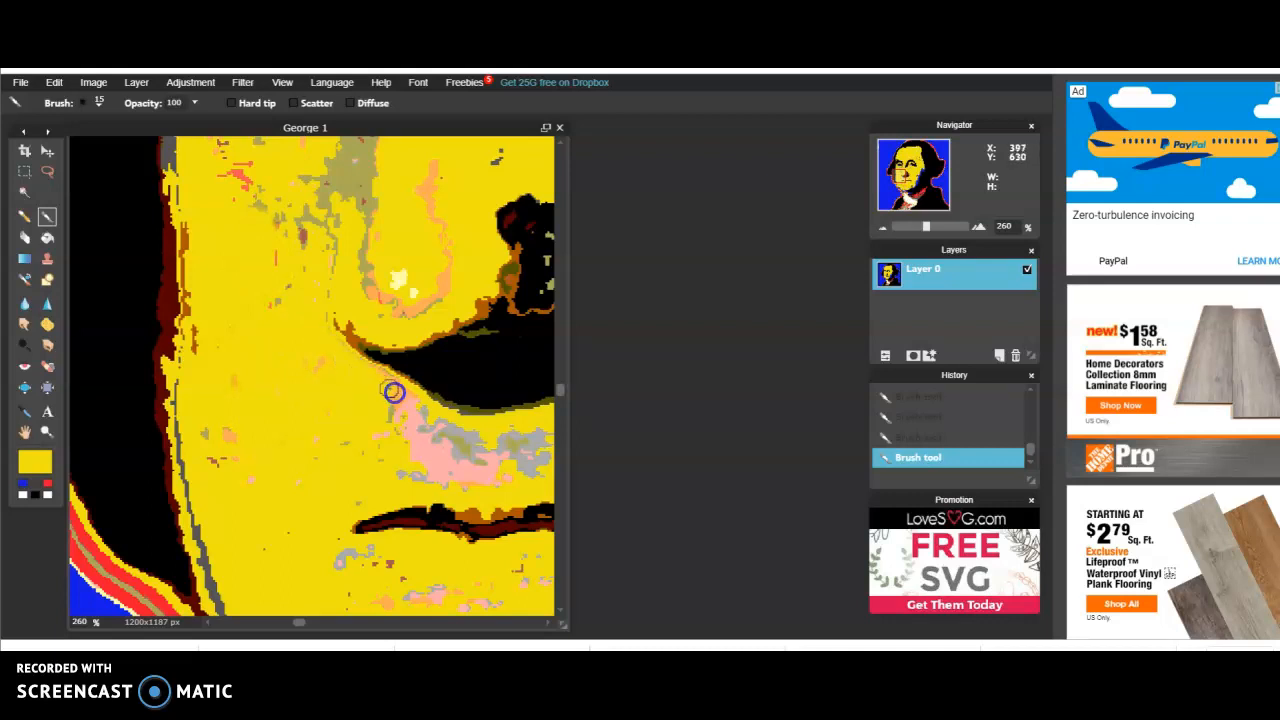
mouse_move(457, 458)
left_mouse_down()
mouse_move(423, 449)
mouse_move(394, 411)
left_mouse_up()
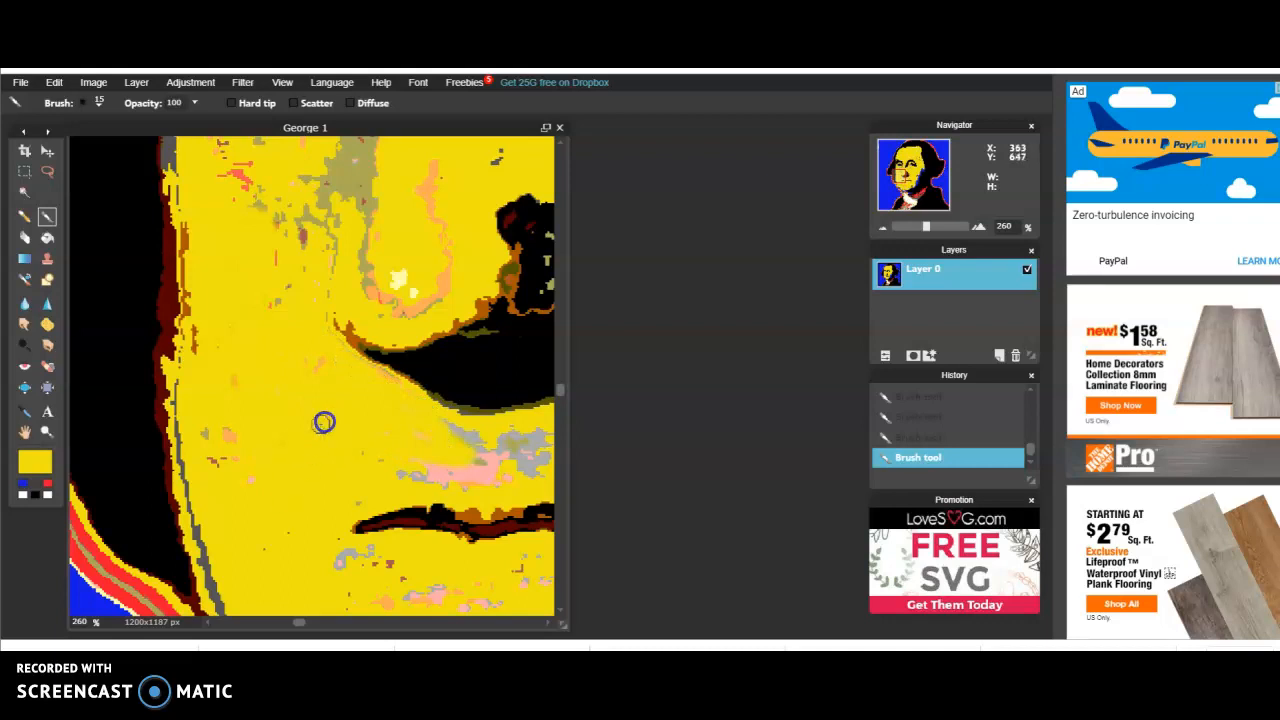
left_click_drag(232, 491, 232, 413)
left_click_drag(278, 528, 422, 580)
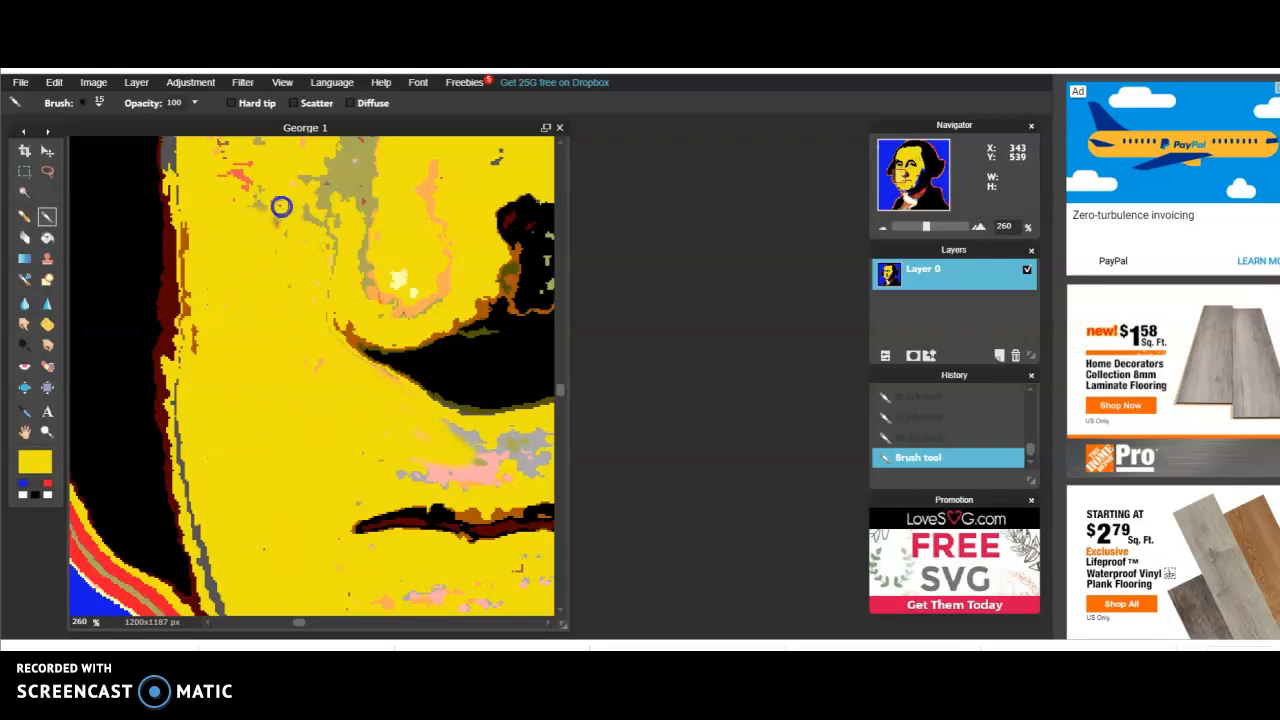
left_click_drag(899, 182, 901, 170)
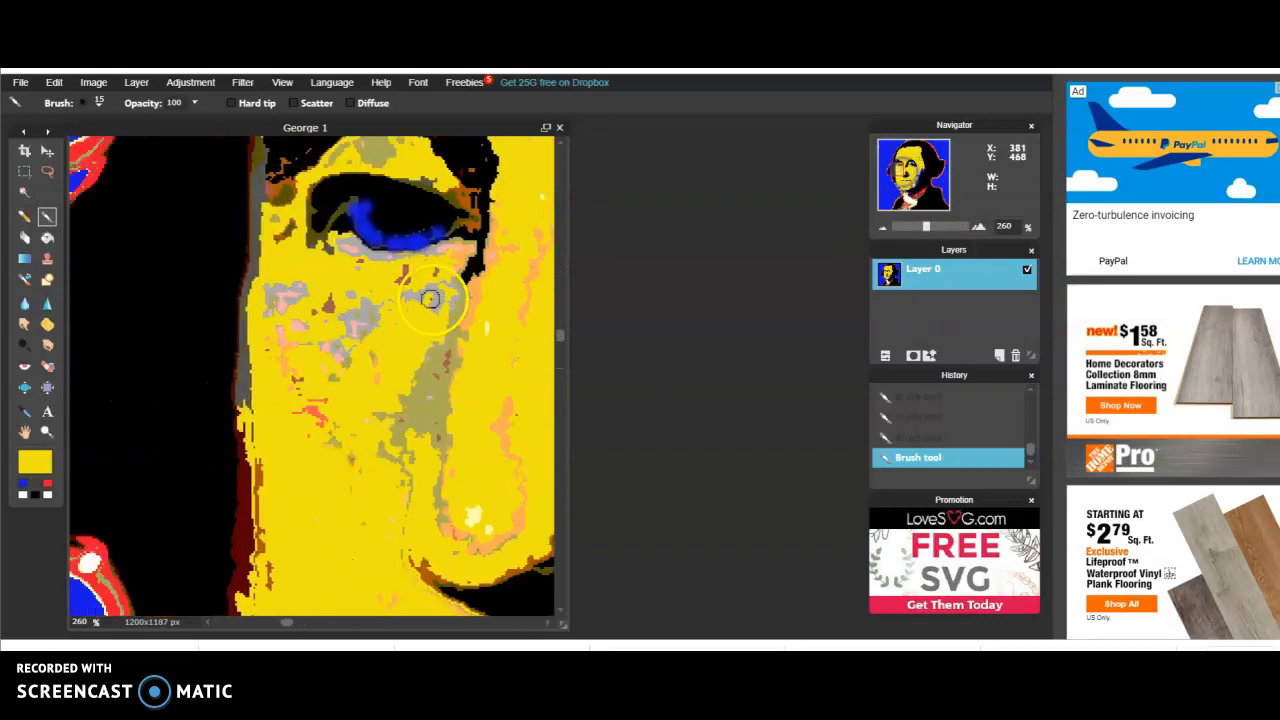
mouse_move(363, 296)
left_mouse_down()
mouse_move(380, 305)
mouse_move(346, 343)
left_mouse_up()
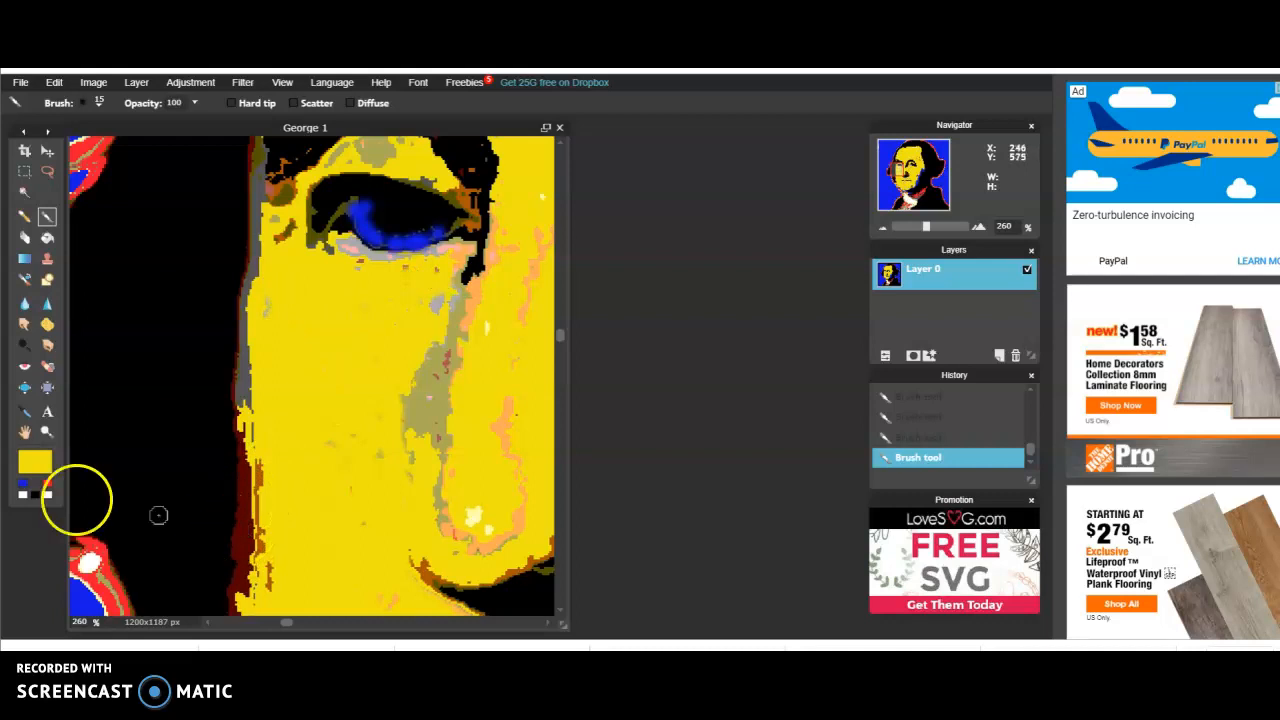
Make red the main colour and fill the dark brown and grey strip along the image-left edge of the face
left_click(34, 485)
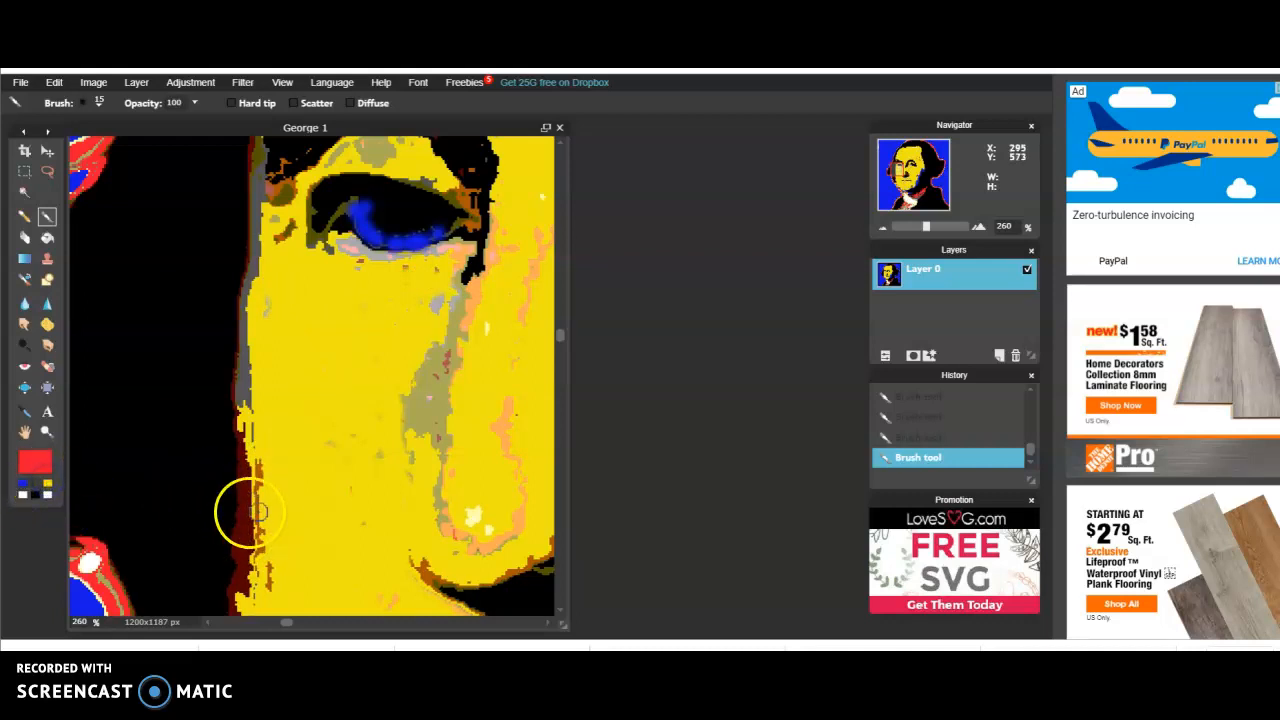
left_click(47, 237)
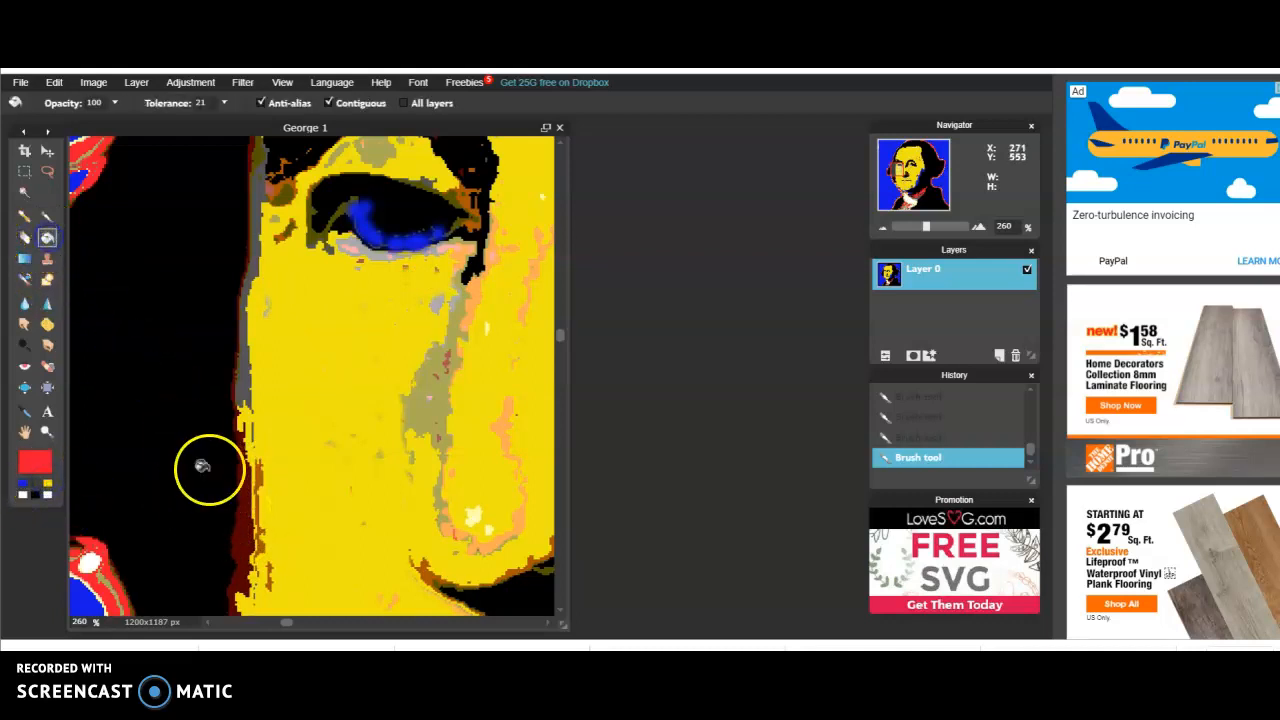
left_click(242, 506)
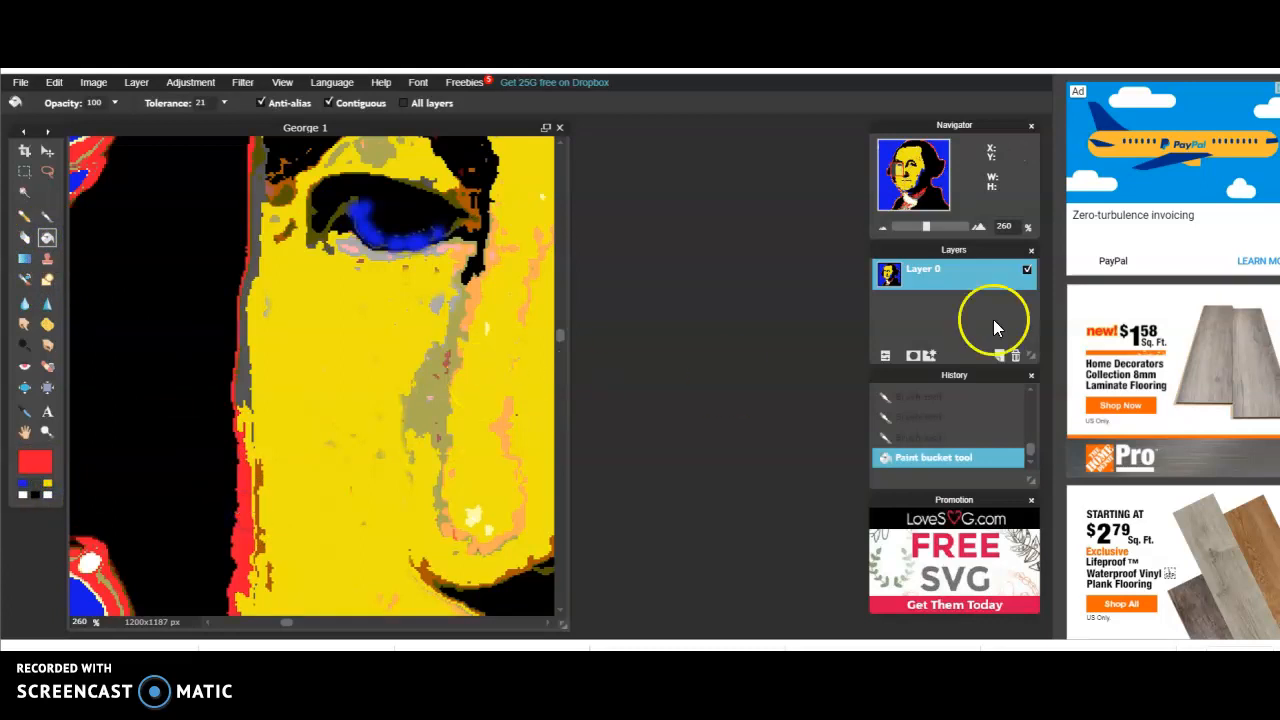
mouse_move(927, 229)
left_mouse_down()
mouse_move(910, 230)
mouse_move(927, 232)
left_mouse_up()
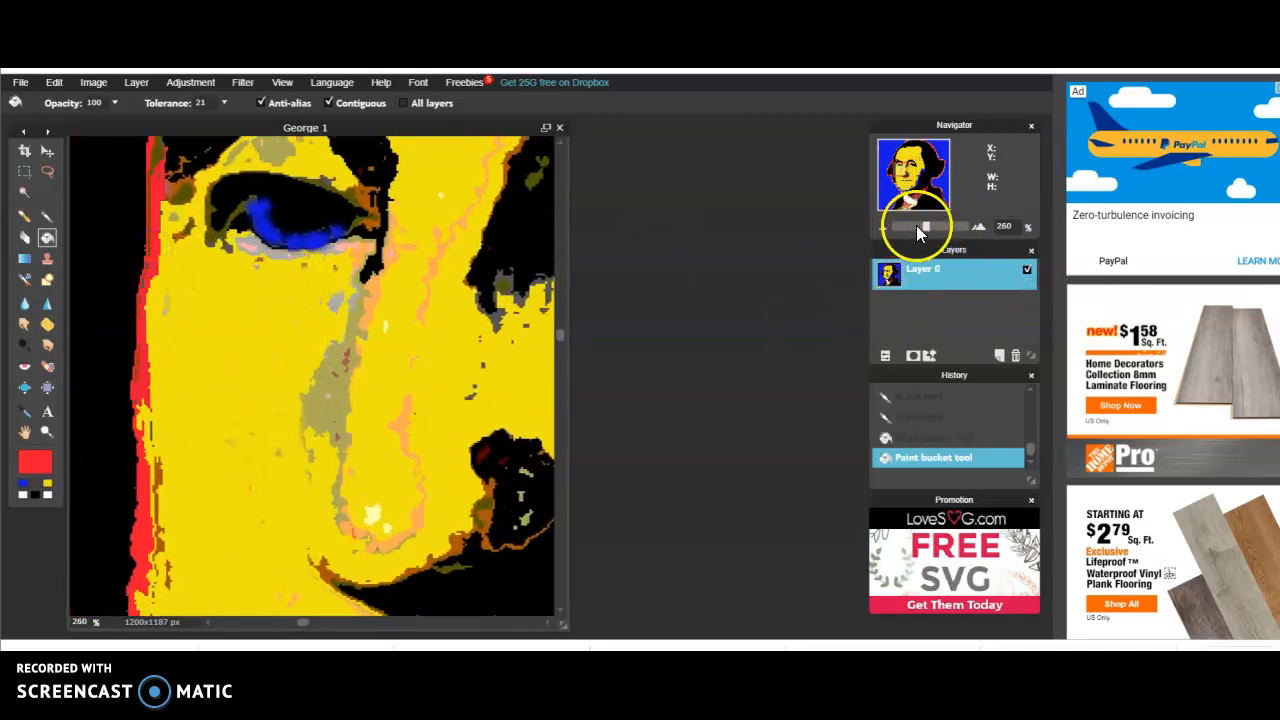
left_click_drag(927, 229, 902, 229)
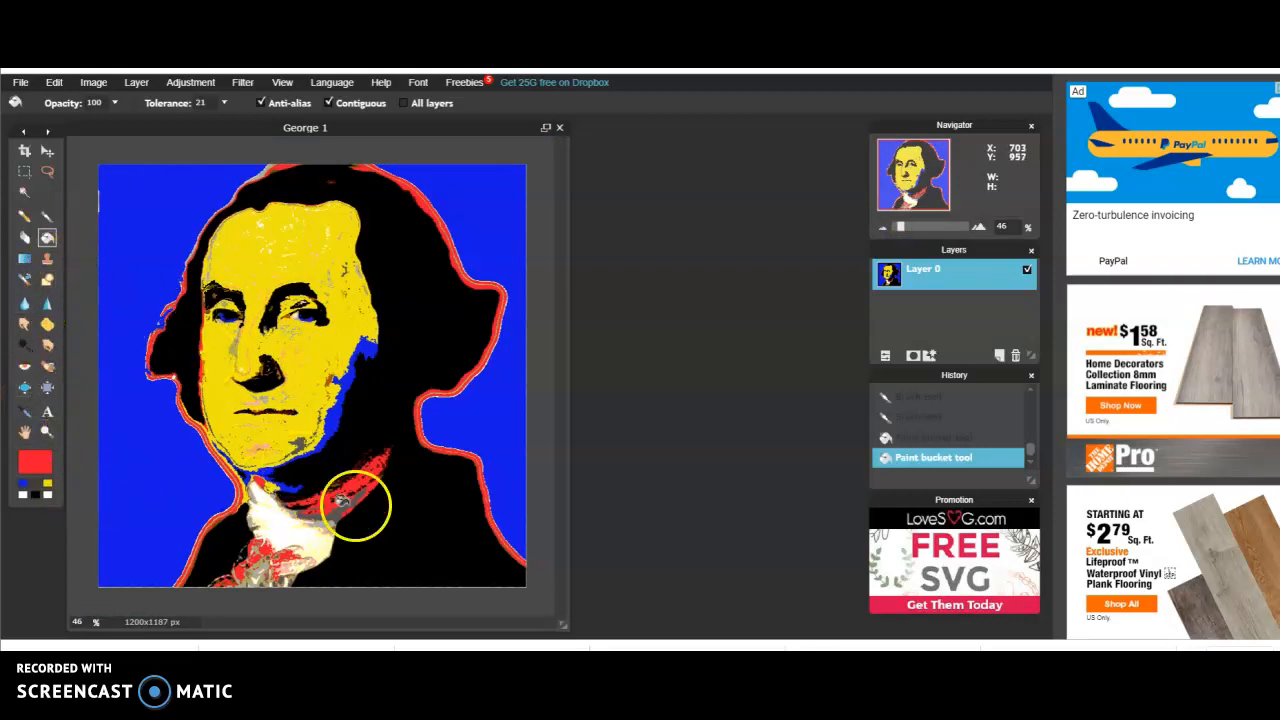
left_click(146, 569)
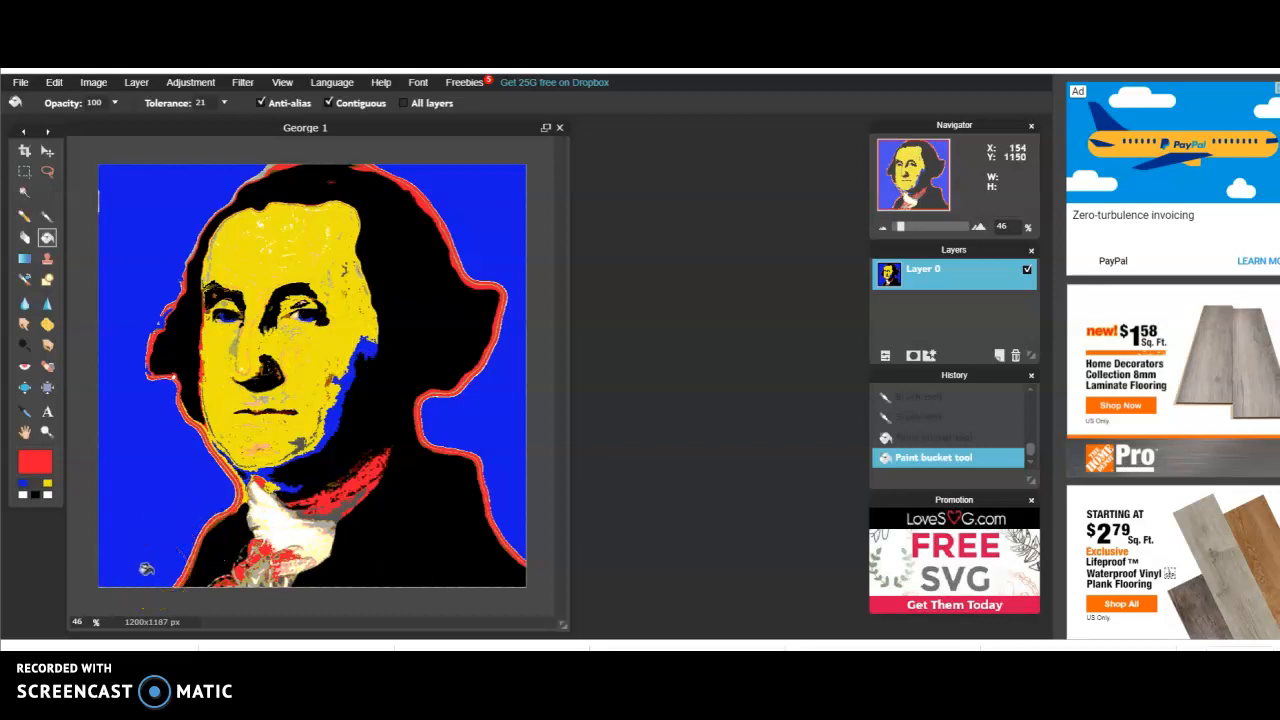